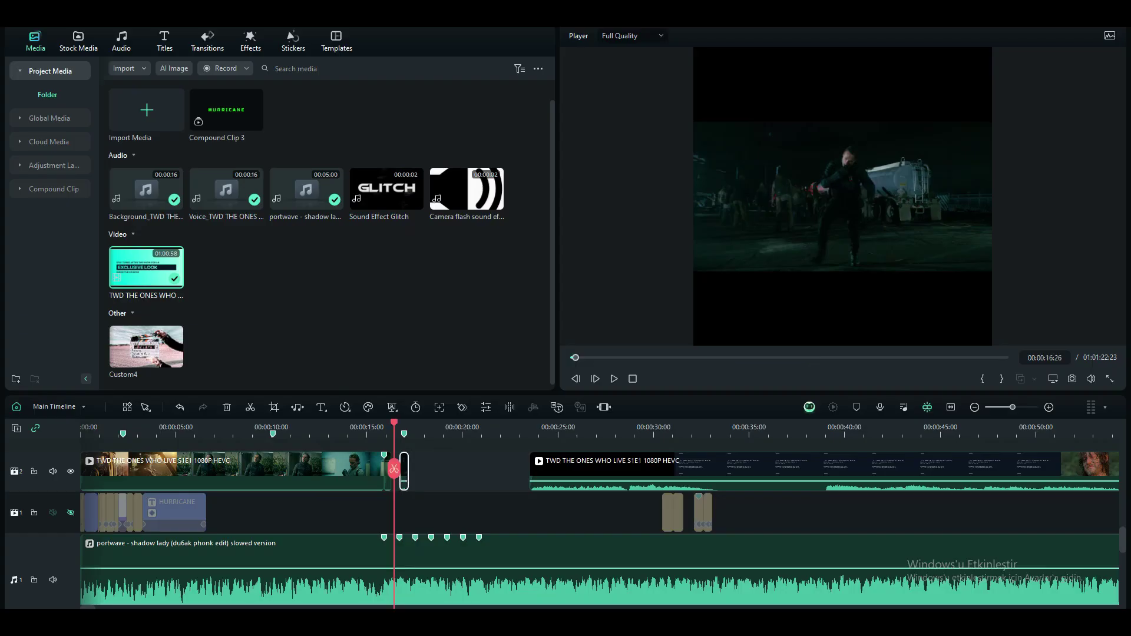
- Scale the clip starting at 00:00:15:54 to 200% and shift it horizontally in the frame to about X 302 px
scroll(439, 468, up, 1)
drag(439, 468, 563, 468)
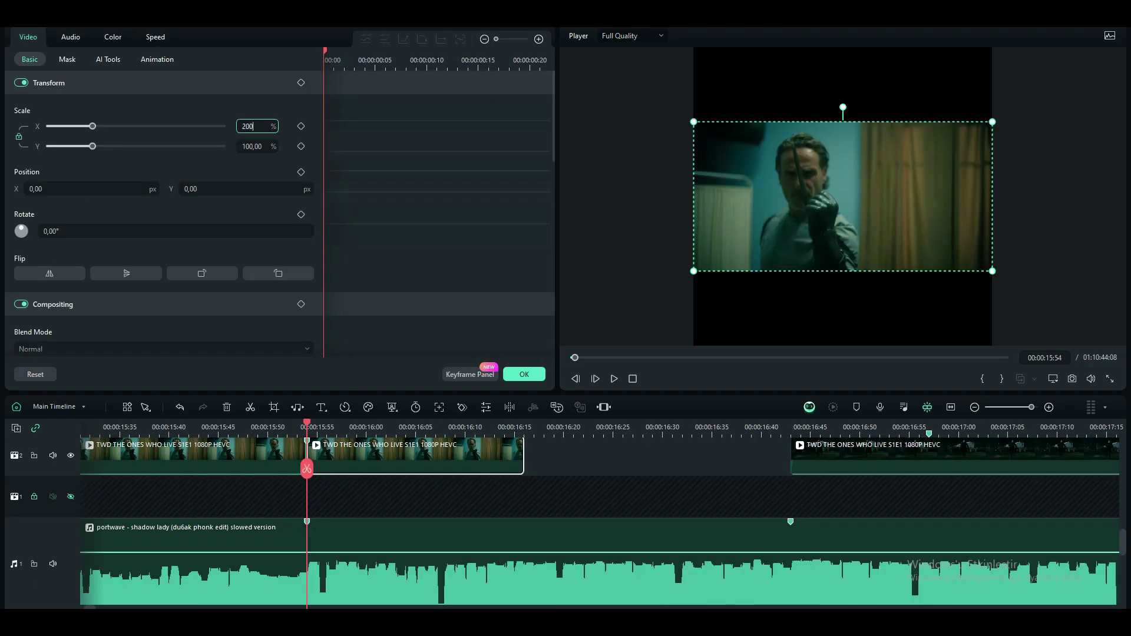
drag(825, 195, 911, 194)
- Apply the Preset18 speed ramp to the clip and adjust its curve, lowering the first dip and moving the second node later
click(155, 37)
click(113, 59)
scroll(77, 156, down, 5)
click(77, 157)
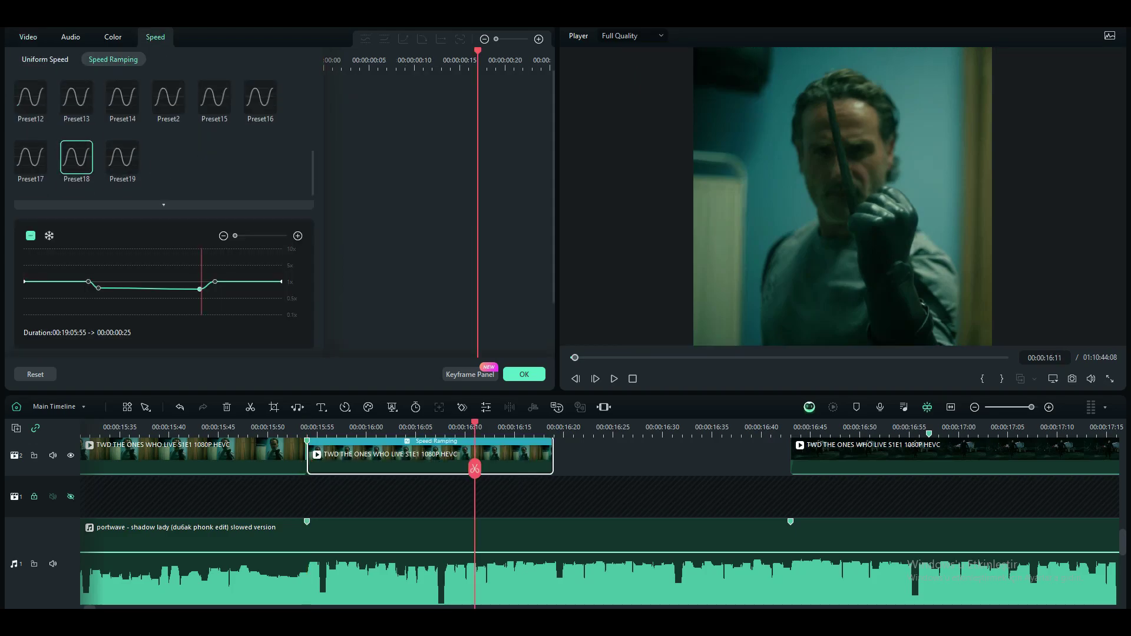
drag(201, 288, 230, 289)
drag(98, 288, 103, 305)
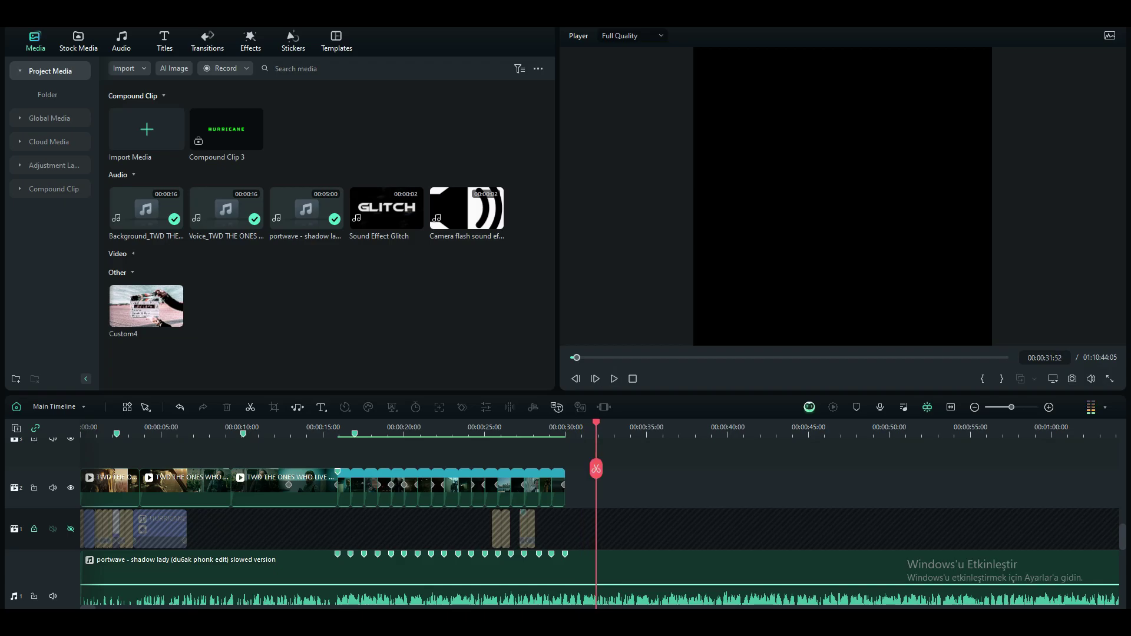
- Add the NewBlue FX Auto Pan effect on the track above the first speed-ramped clip, starting at 00:00:15:53
key(ctrl+equal)
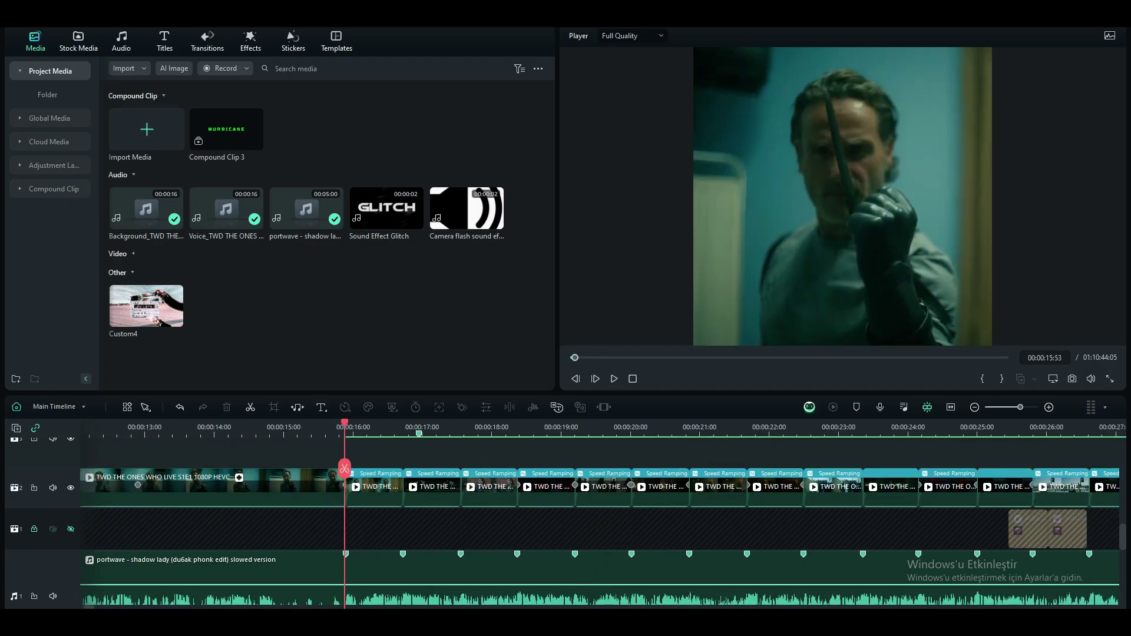
click(250, 41)
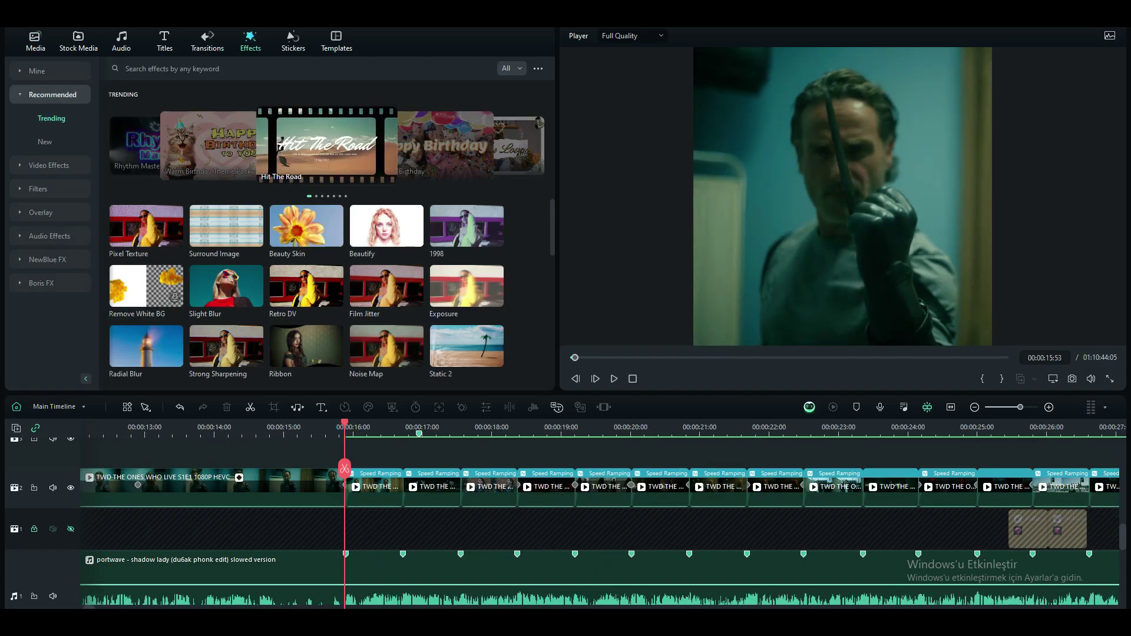
click(47, 212)
click(52, 307)
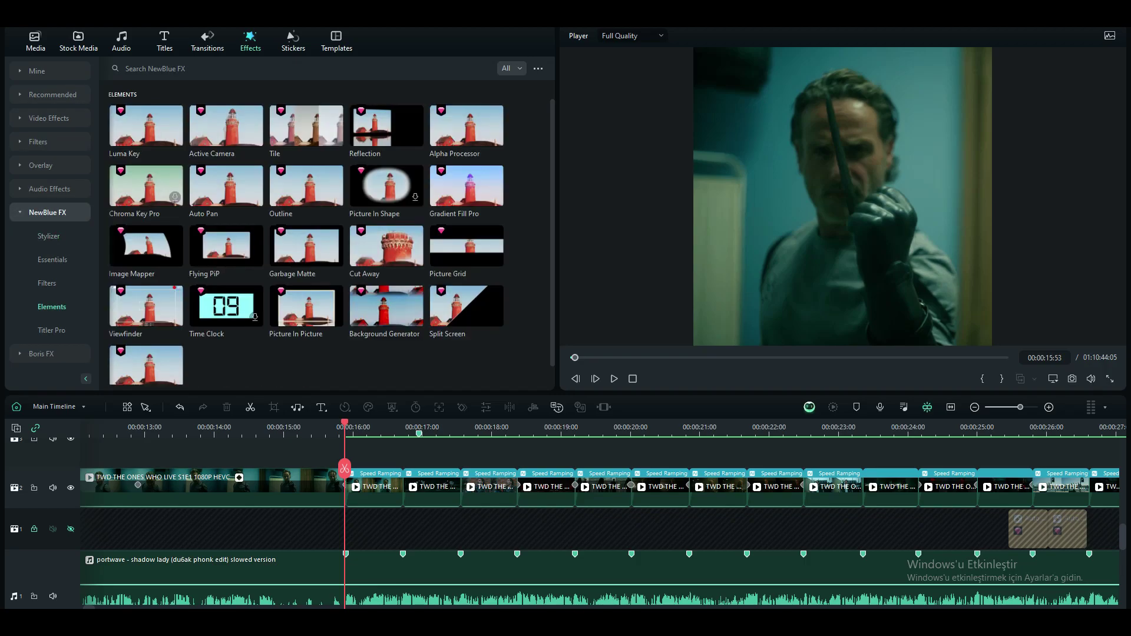
drag(227, 186, 412, 454)
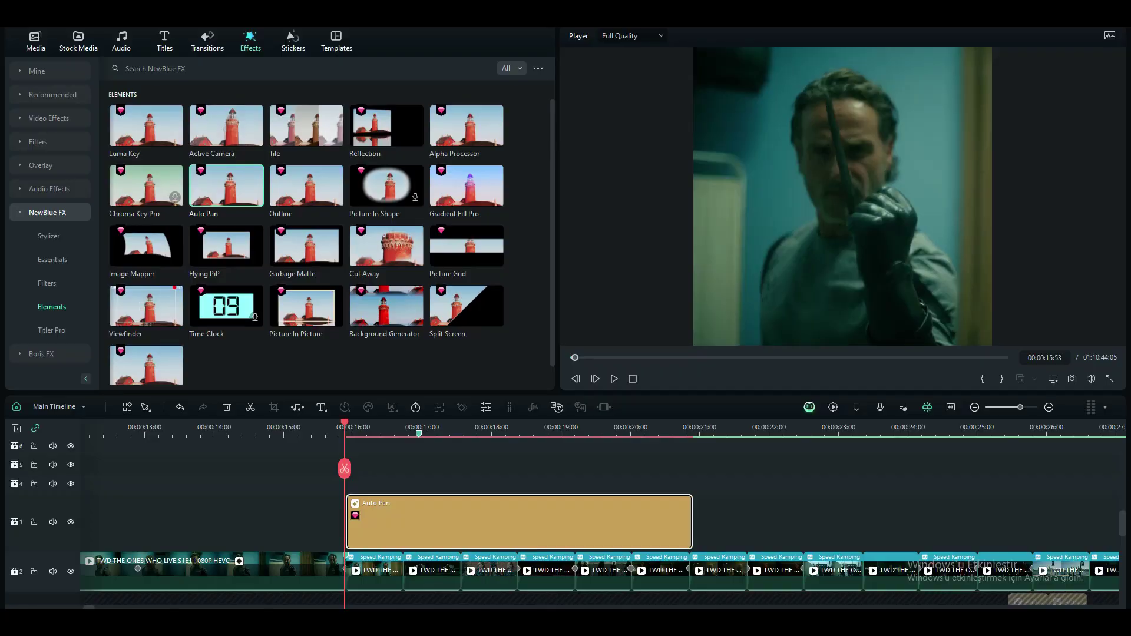
- Split the Auto Pan effect at 00:00:16:43 and delete the part beyond the first speed-ramped clip
key(ctrl+equal)
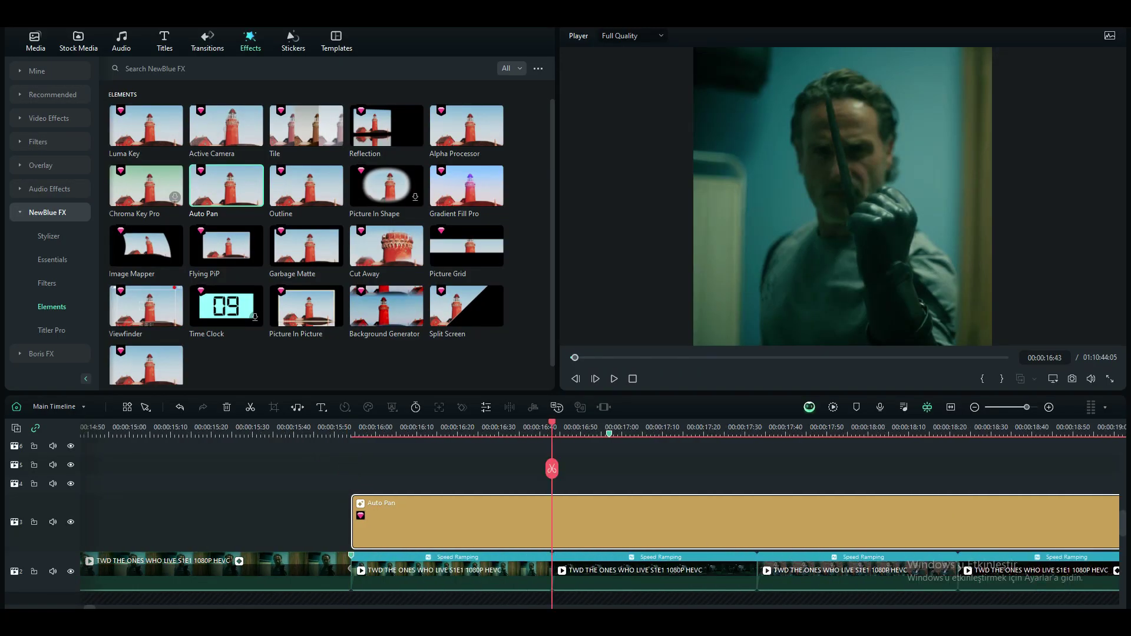
key(ctrl+b)
key(Delete)
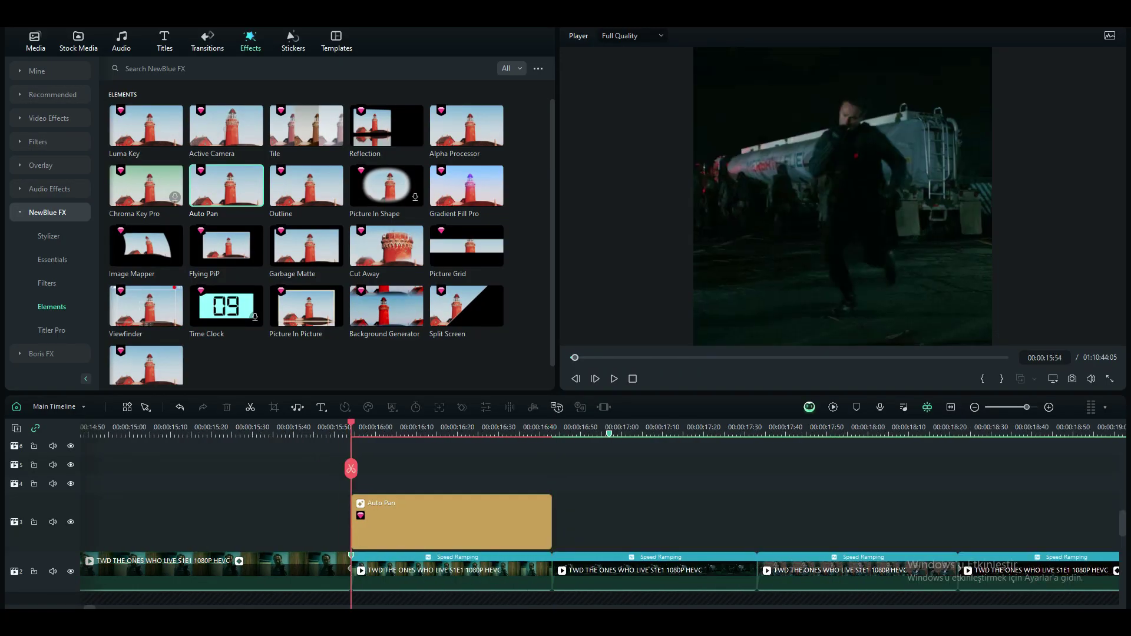
- Set the Auto Pan effect's End zoom to 70.60 and its animation velocity to Ease Out
double_click(383, 513)
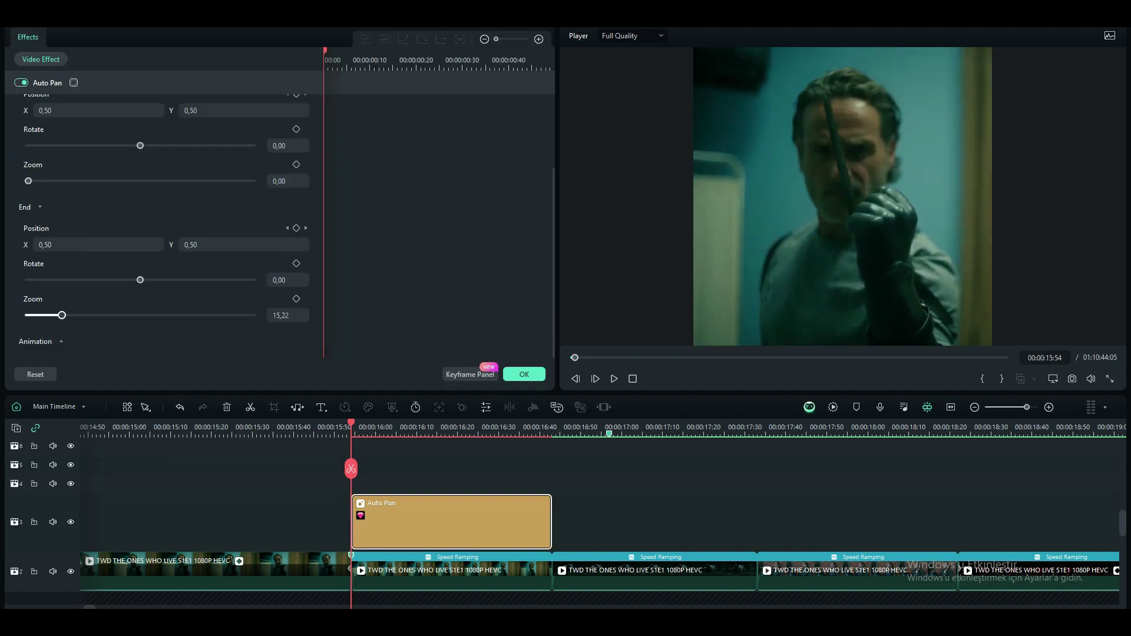
key(Down)
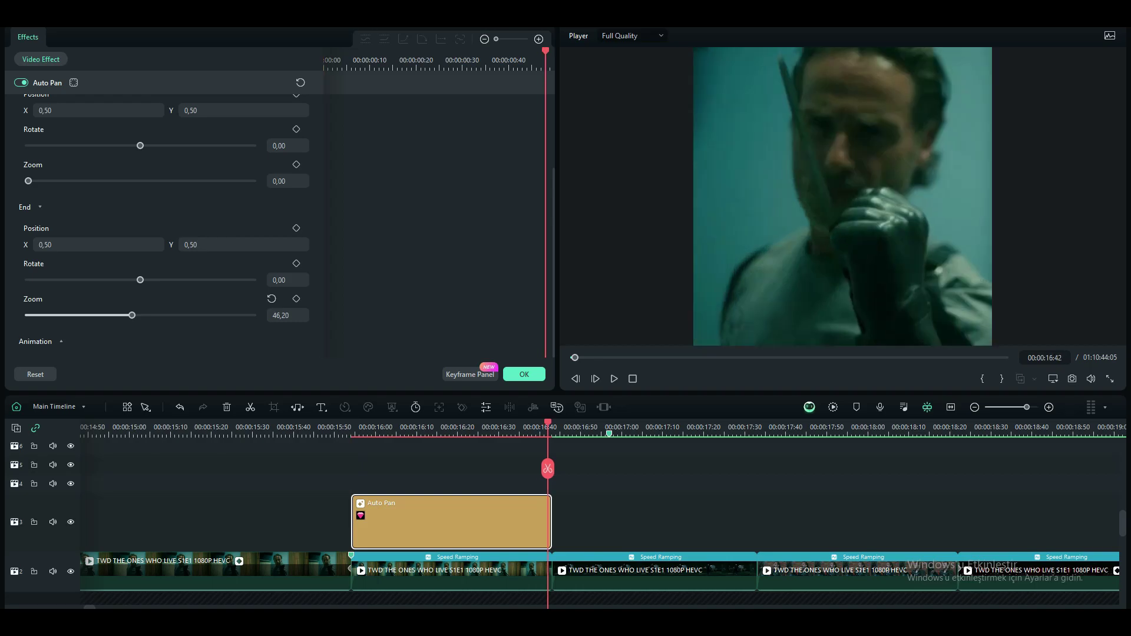
drag(132, 316, 186, 315)
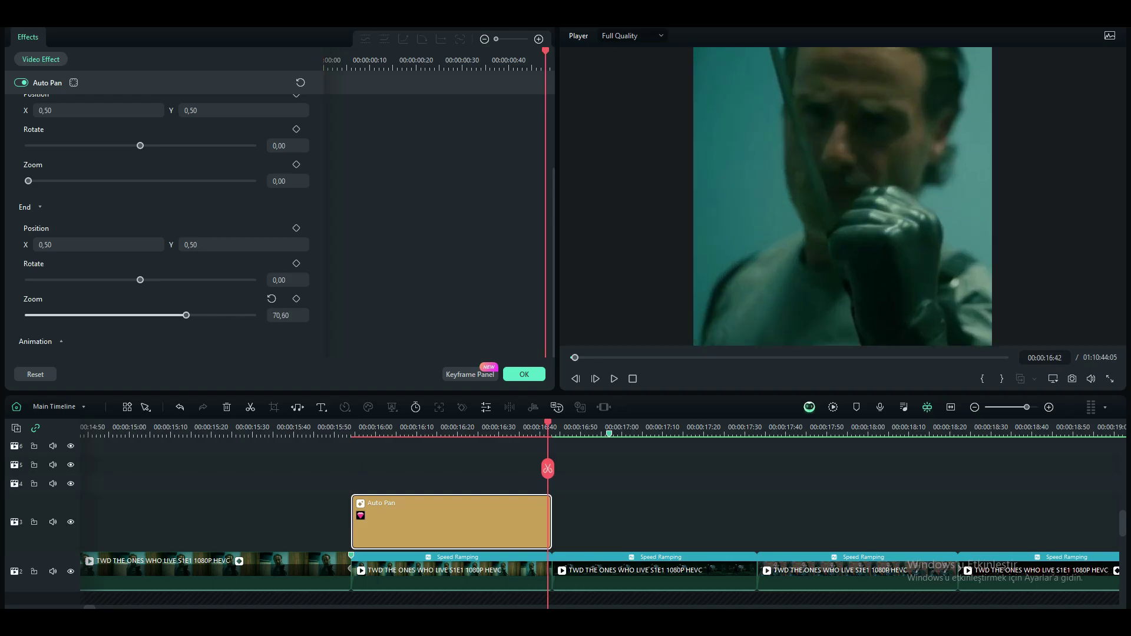
click(35, 341)
click(150, 268)
click(48, 324)
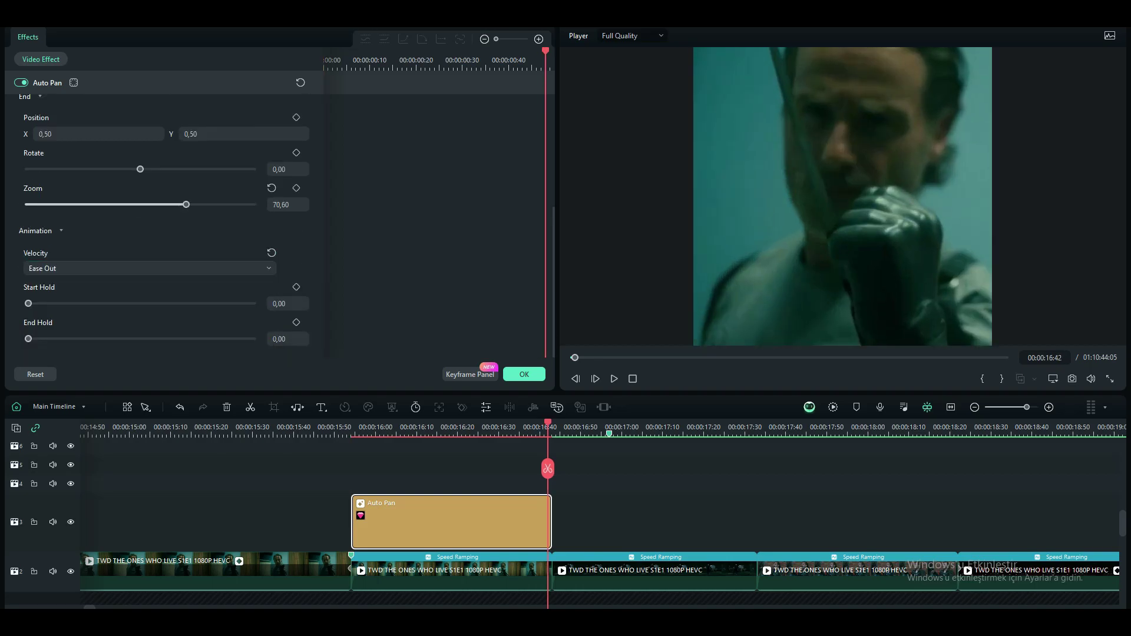
- Keyframe the first speed-ramped clip's position at its start and set X to 275 px at 00:00:16:42
key(Up)
click(452, 581)
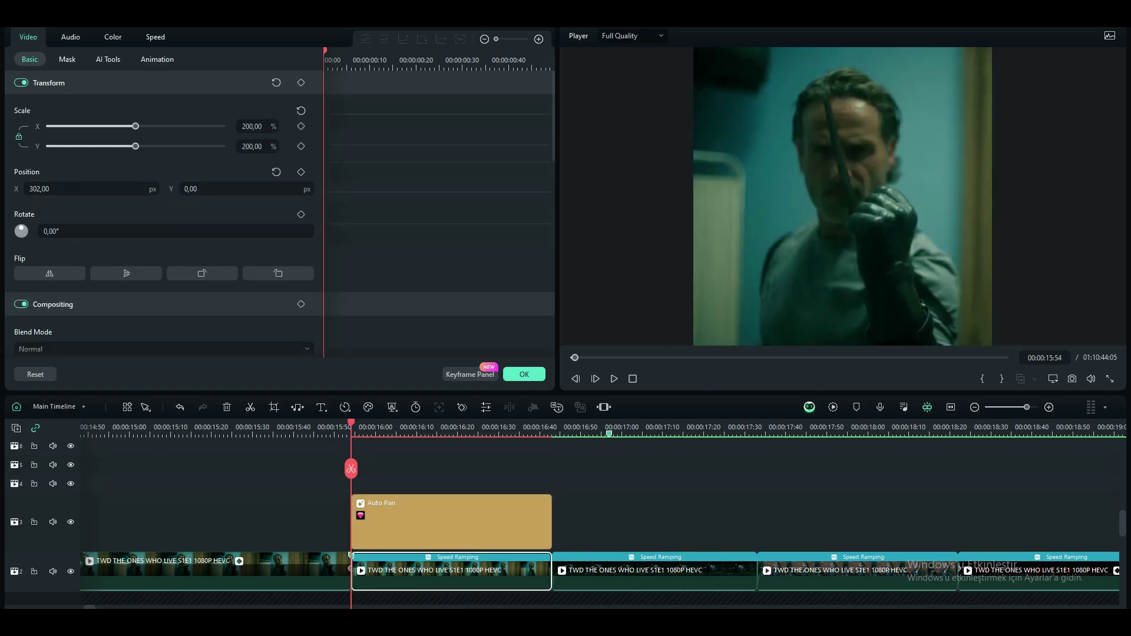
key(Down)
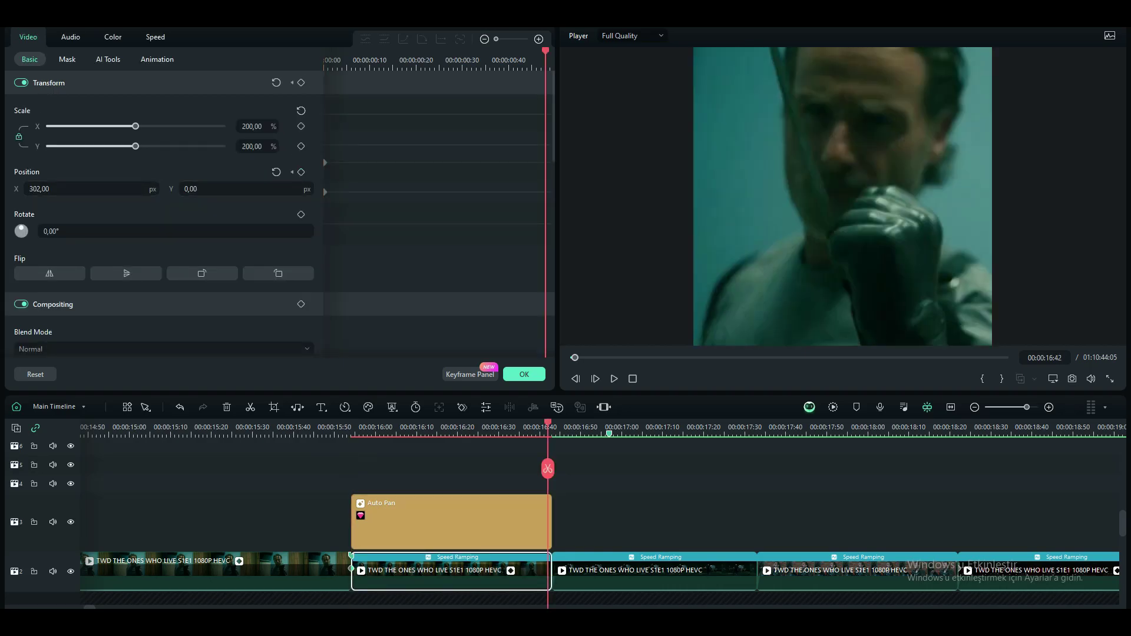
text(275)
key(Return)
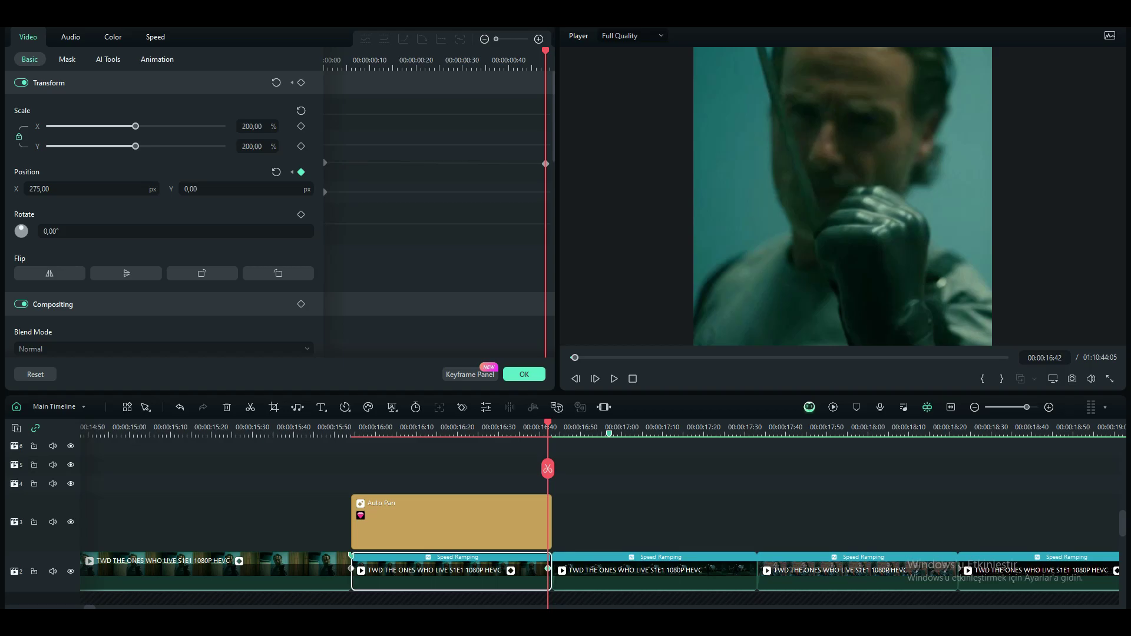
- Step through the first speed-ramped clip frame by frame and play it back to check the motion
key(Up)
key(Right)
key(Right)
key(Right)
key(Right)
key(Right)
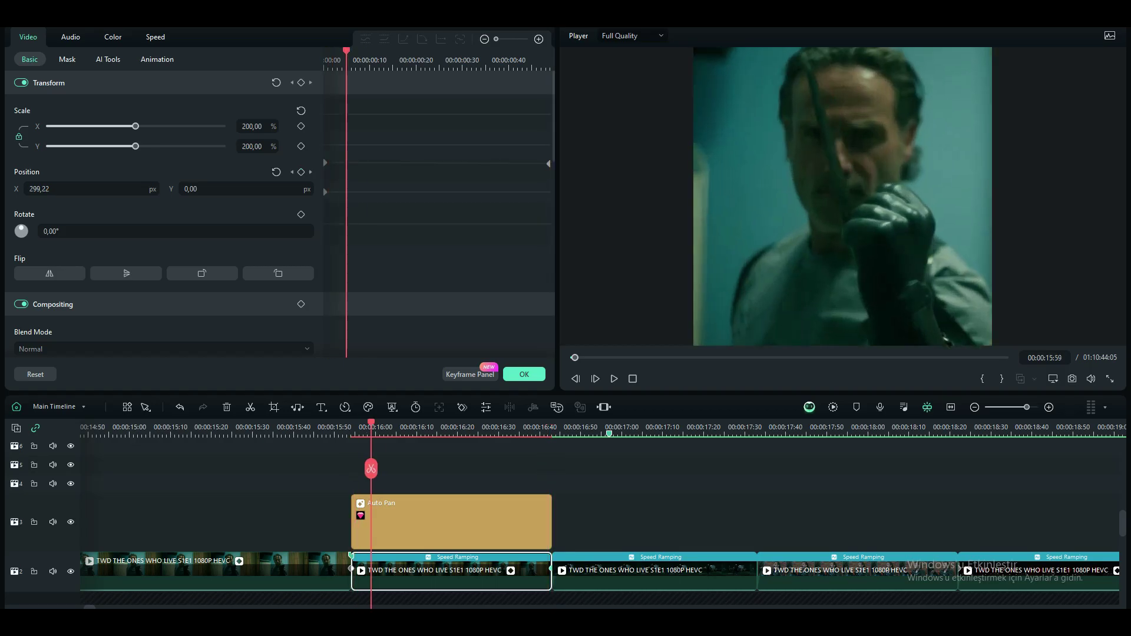
key(space)
- Duplicate the Auto Pan effect over the second speed-ramped clip and fit it to that clip's length
click(451, 521)
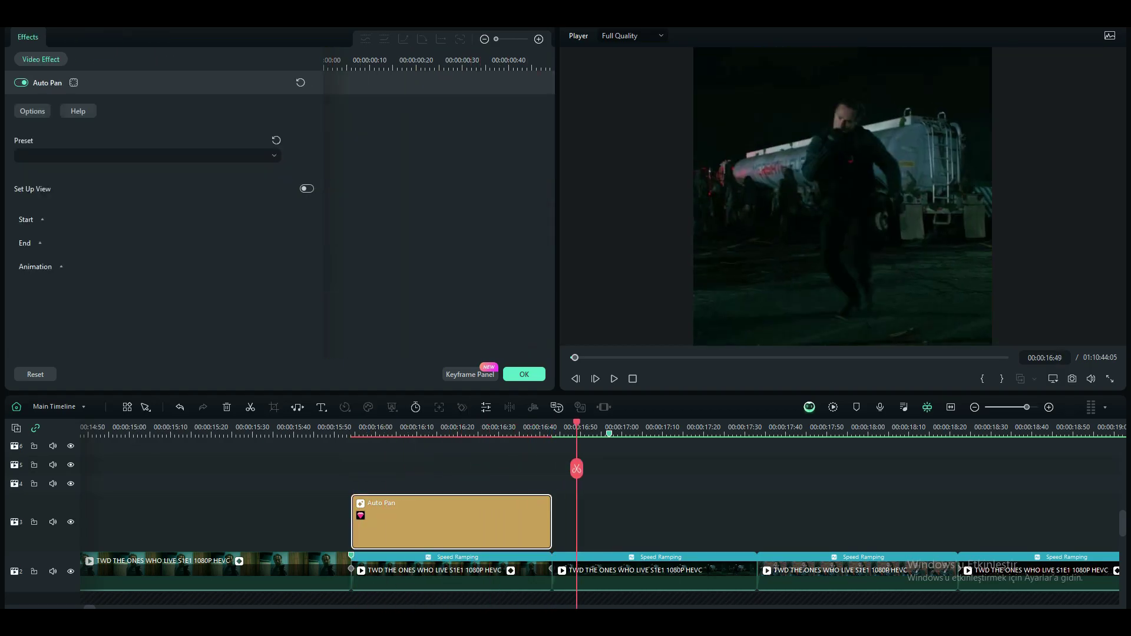
key(ctrl+v)
drag(648, 522, 625, 522)
drag(752, 522, 756, 521)
- Set the second Auto Pan effect's Start zoom to 64.00
click(552, 429)
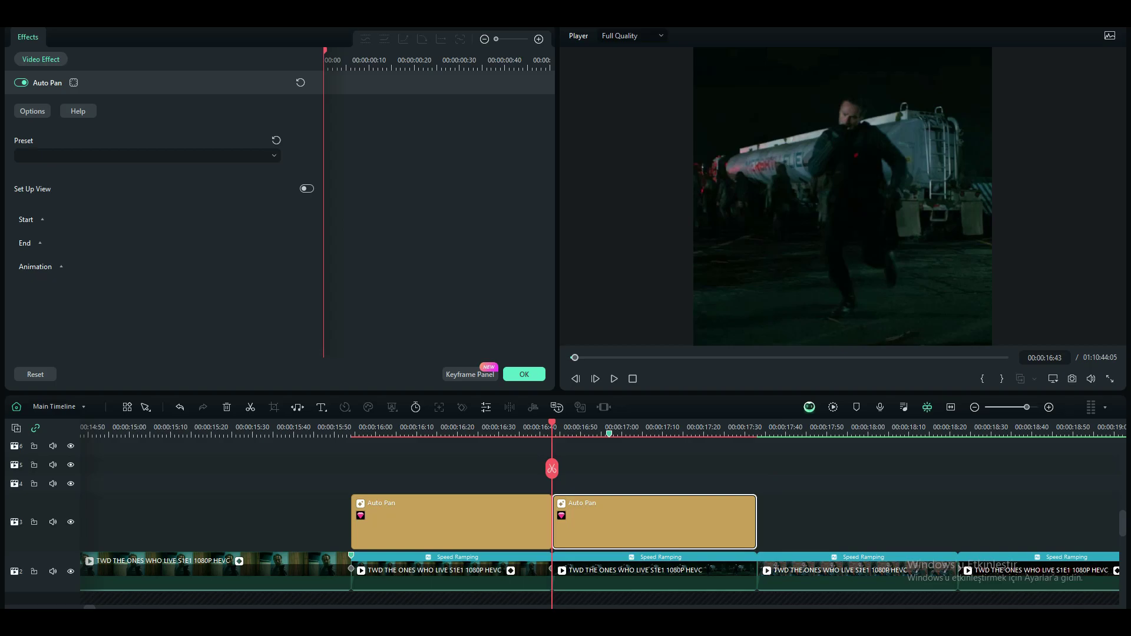
click(26, 219)
scroll(170, 328, down, 3)
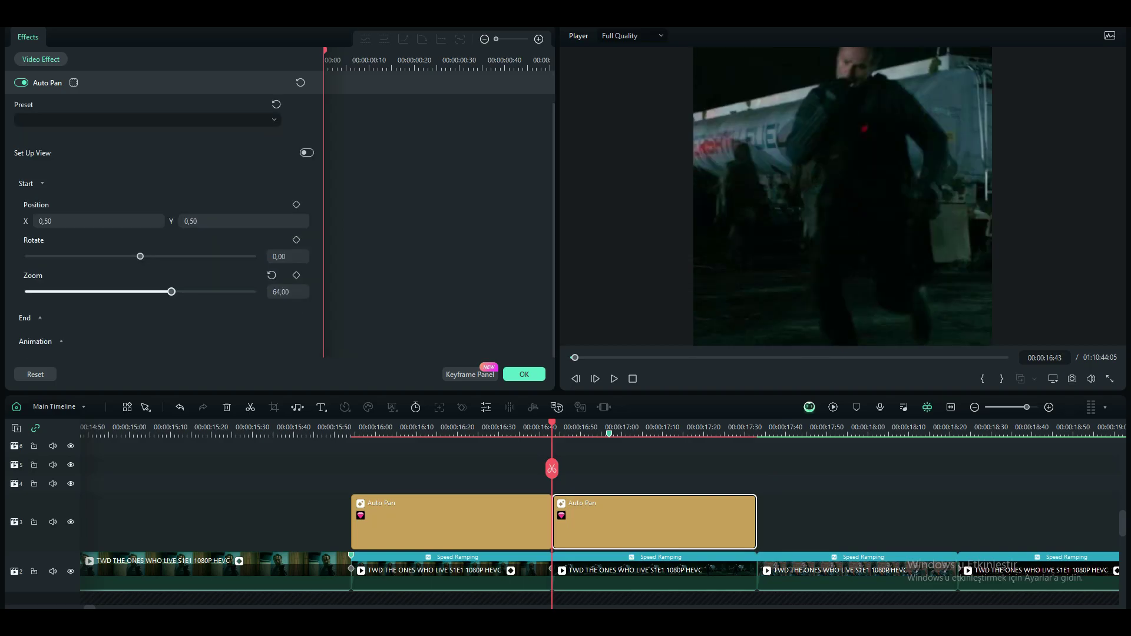
scroll(171, 318, down, 5)
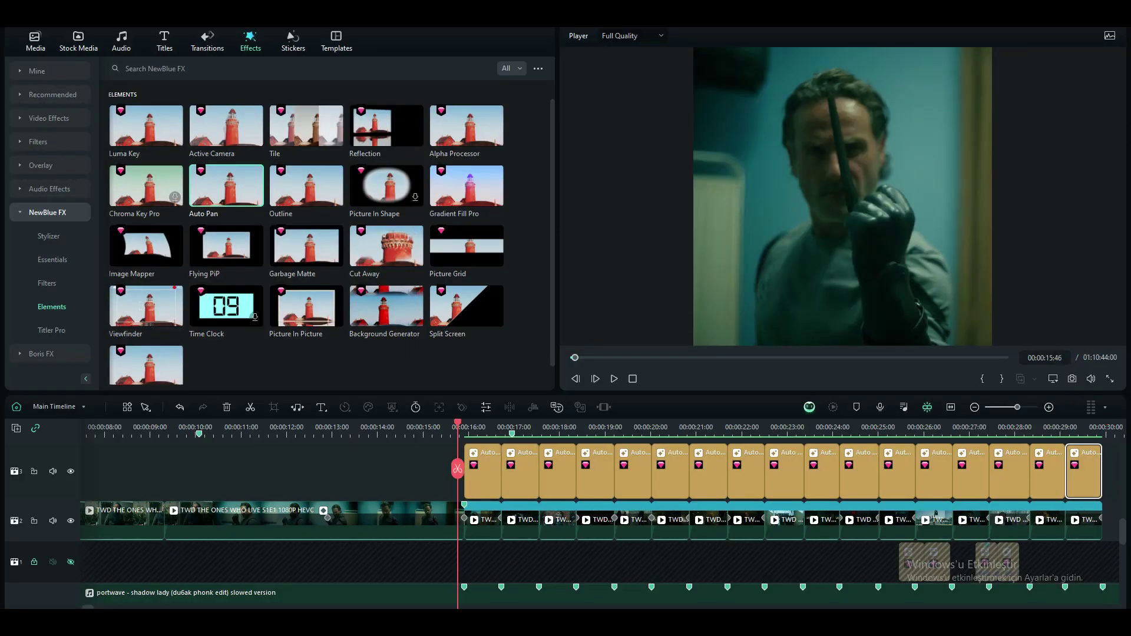
- Play back the speed-ramped clips with their Auto Pan effects to check the zooms
click(71, 471)
key(space)
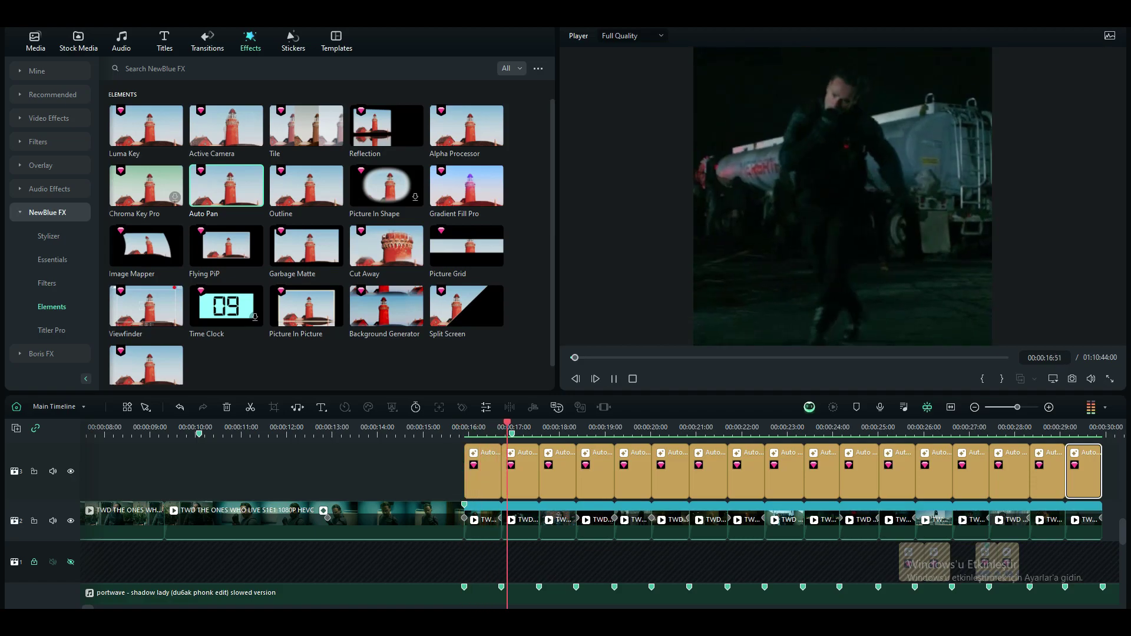
key(space)
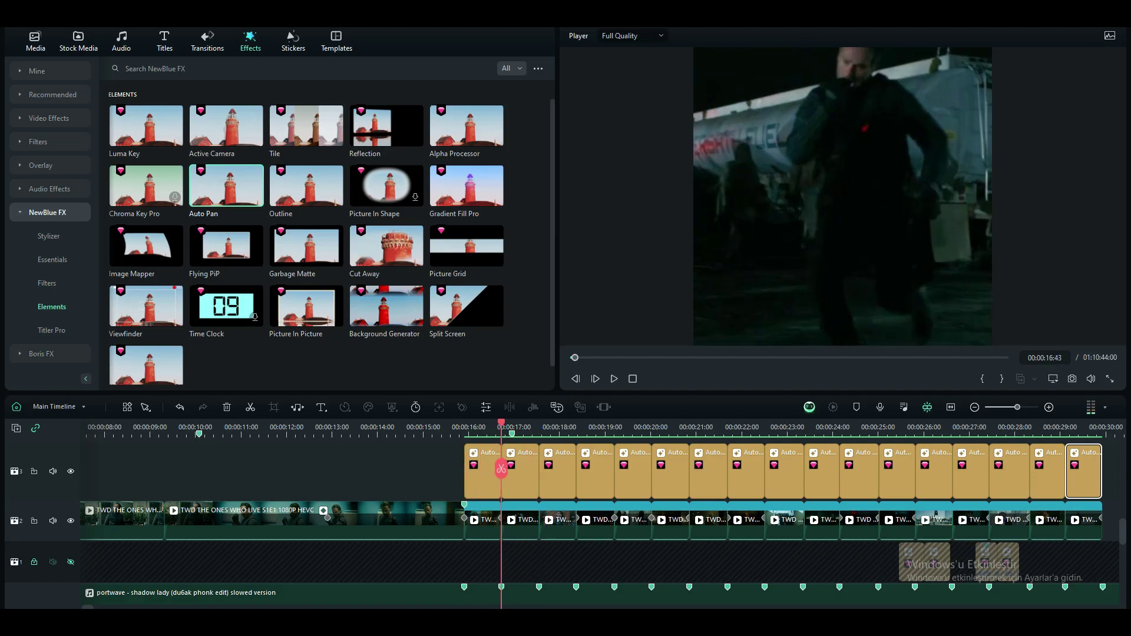
- Keyframe the second speed-ramped clip's position at its start and set X to 108 px at 00:00:17:32
key(ctrl+equal)
key(Up)
key(ctrl+equal)
double_click(677, 528)
key(Down)
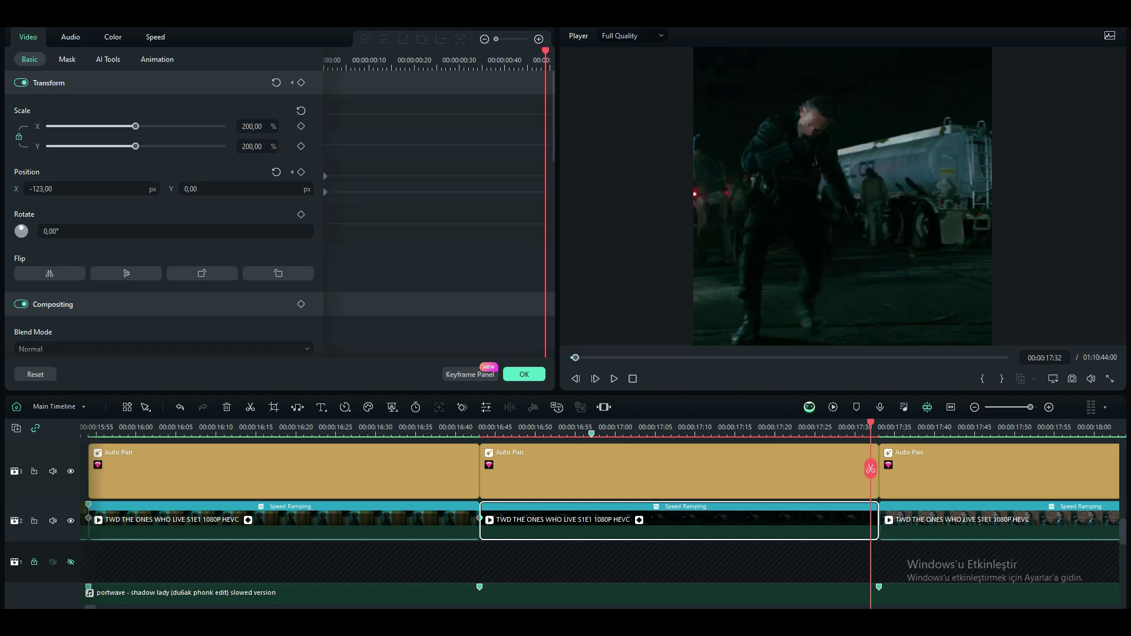
text(130)
key(Return)
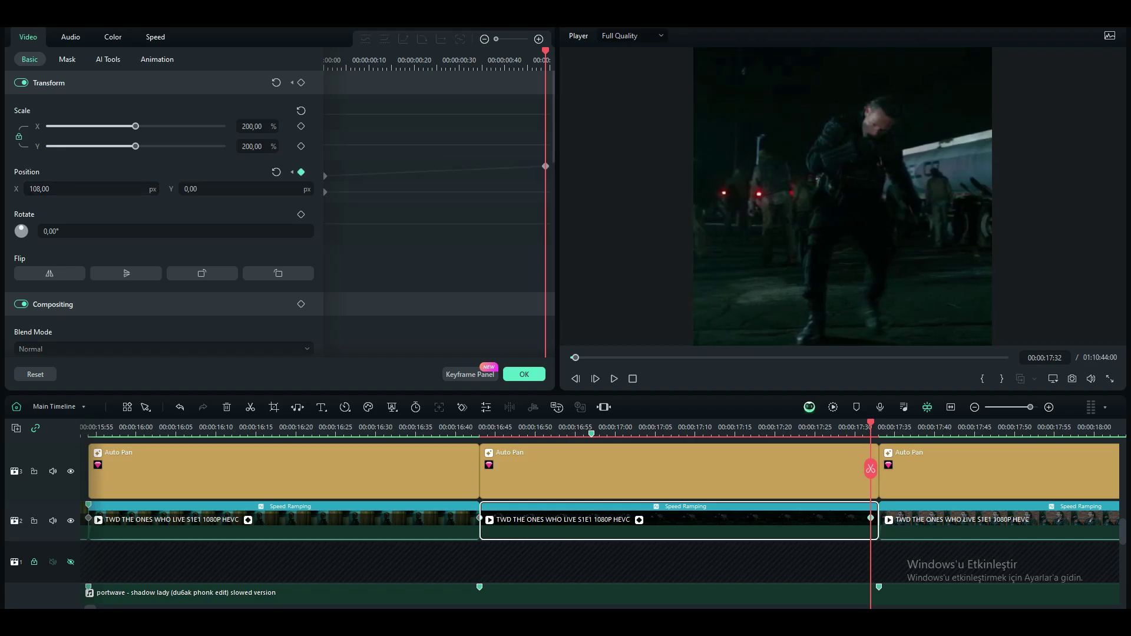
key(Right)
key(Return)
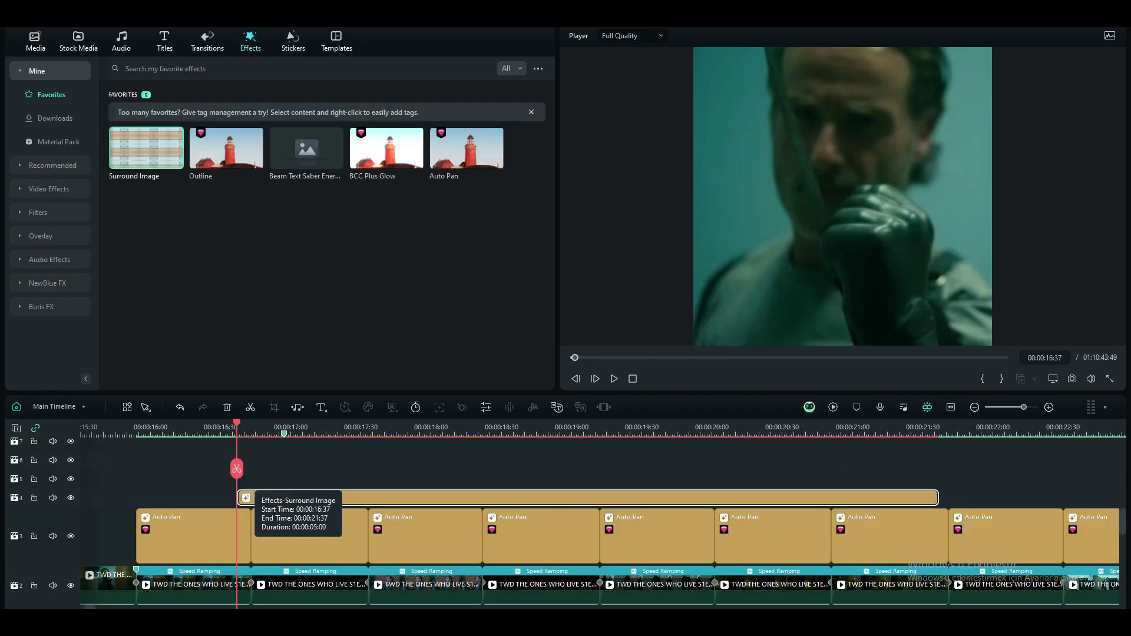
- Trim the Surround Image effect so it spans only 00:00:16:38 to 00:00:16:43, deleting the remainder
click(250, 429)
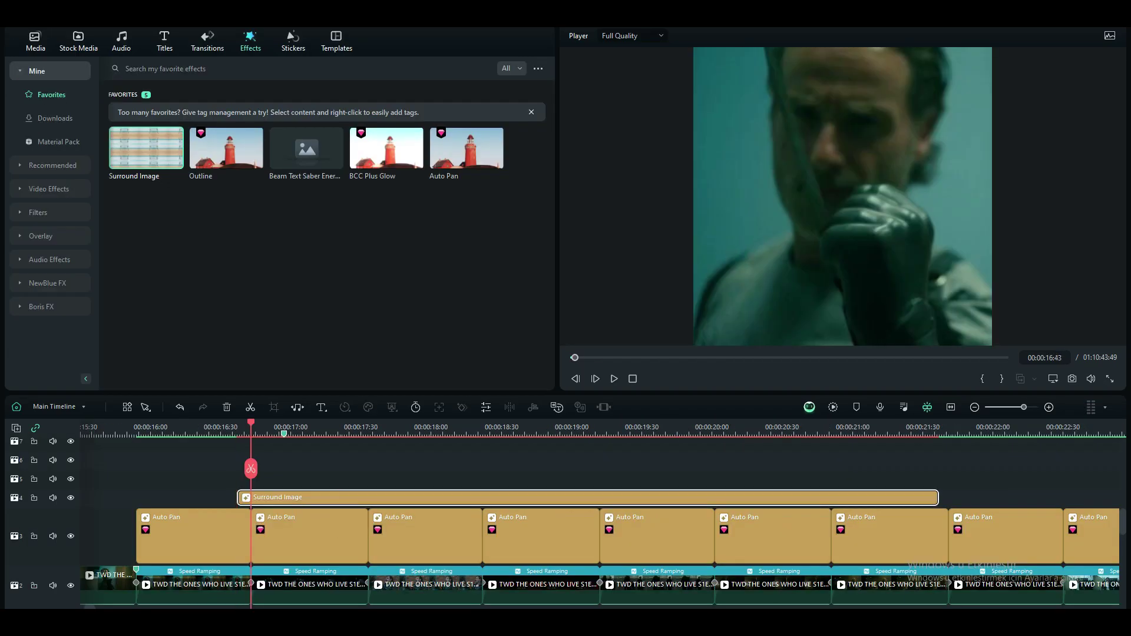
key(ctrl+equal)
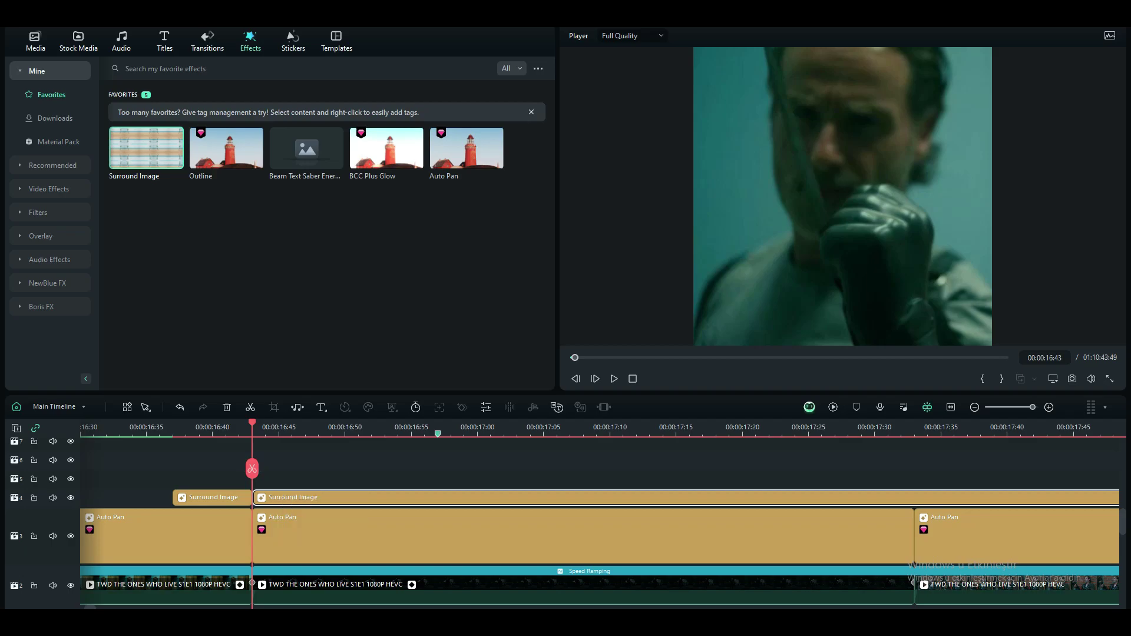
key(Delete)
click(186, 428)
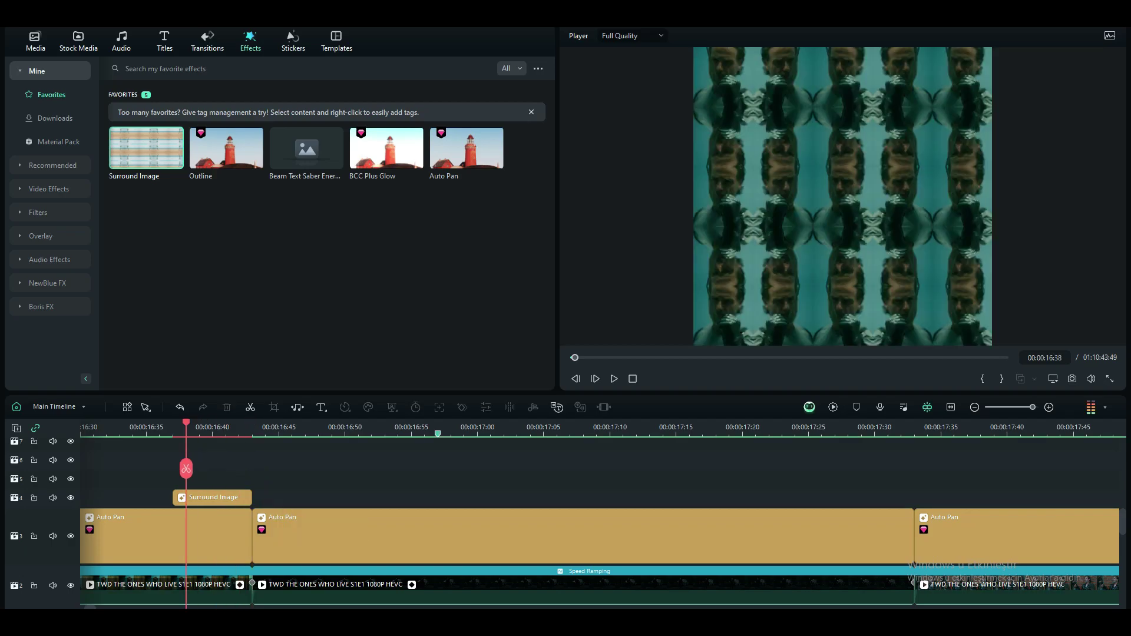
drag(173, 498, 188, 497)
- Keyframe the Surround Image zoom at 1.00 at the effect's start and 0.97 at its end
double_click(194, 497)
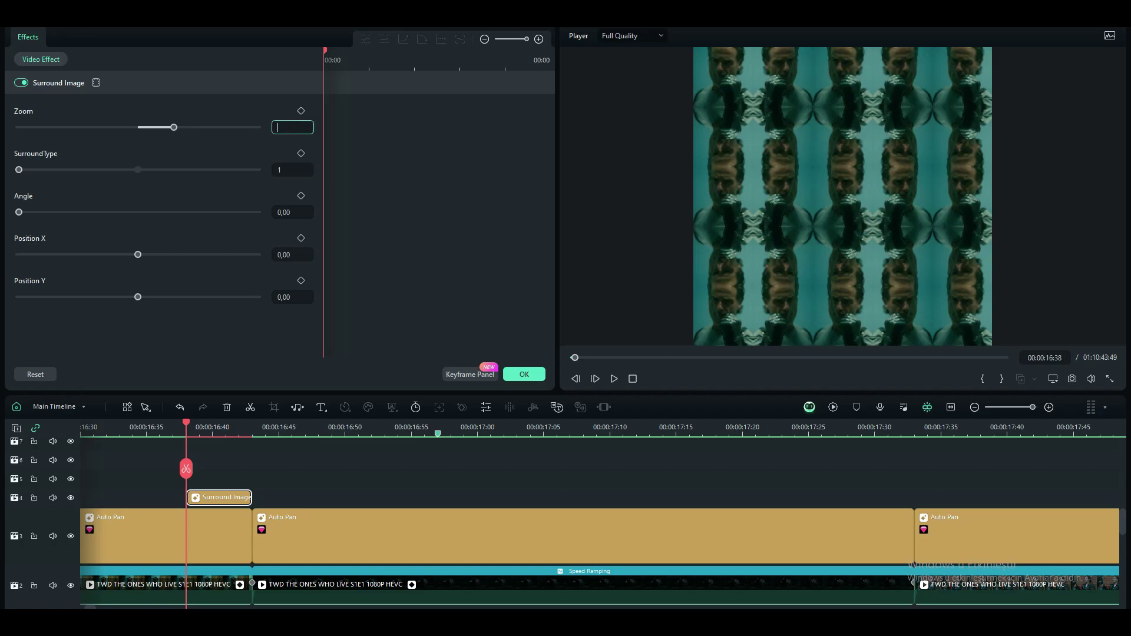
text(1)
key(Return)
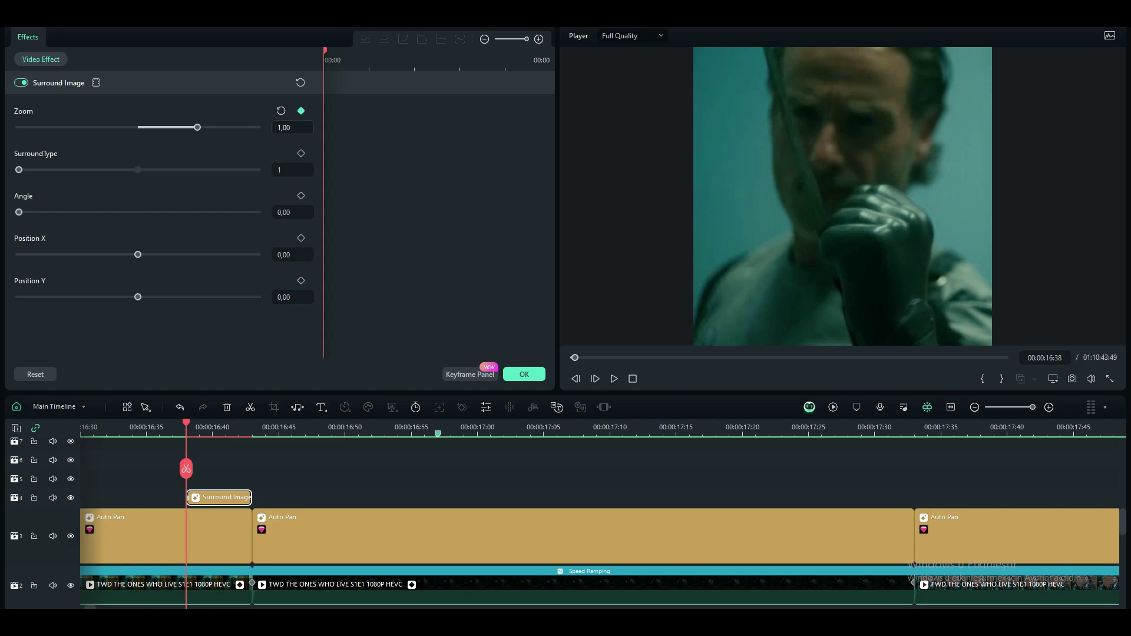
key(Down)
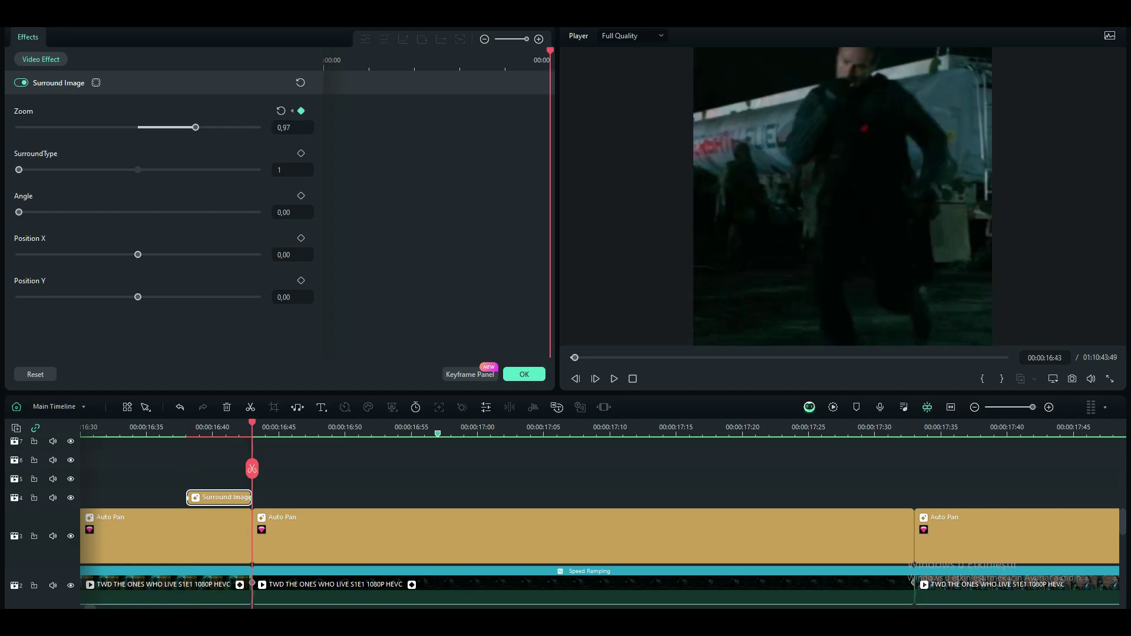
- Render the timeline preview and play back the cut with the Surround Image effect
key(Return)
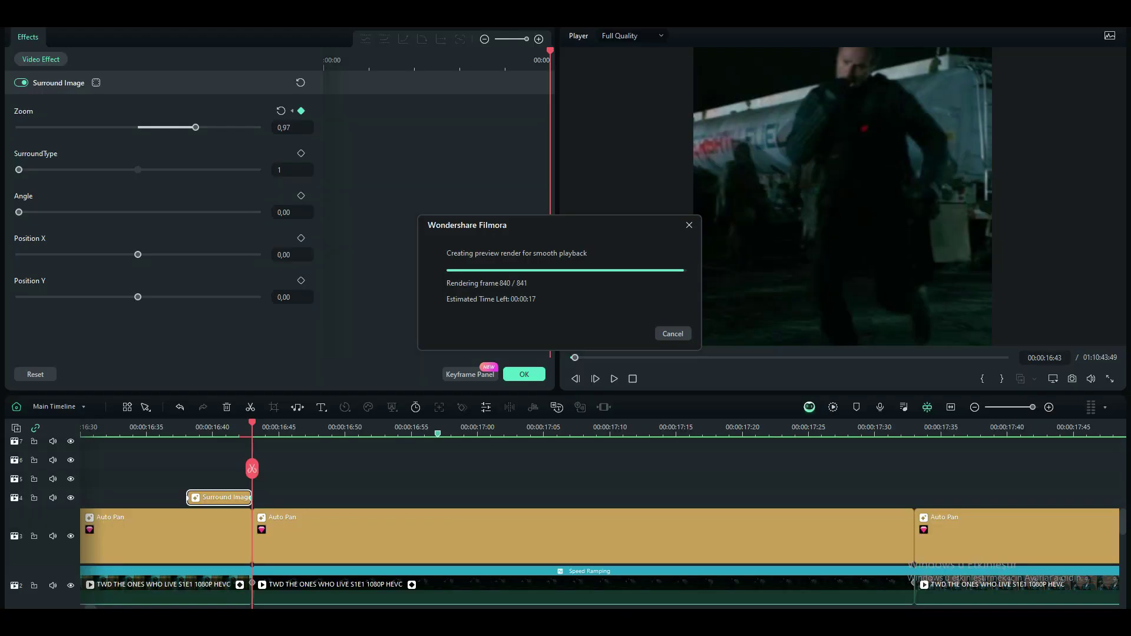
key(Up)
key(ctrl+minus)
click(170, 460)
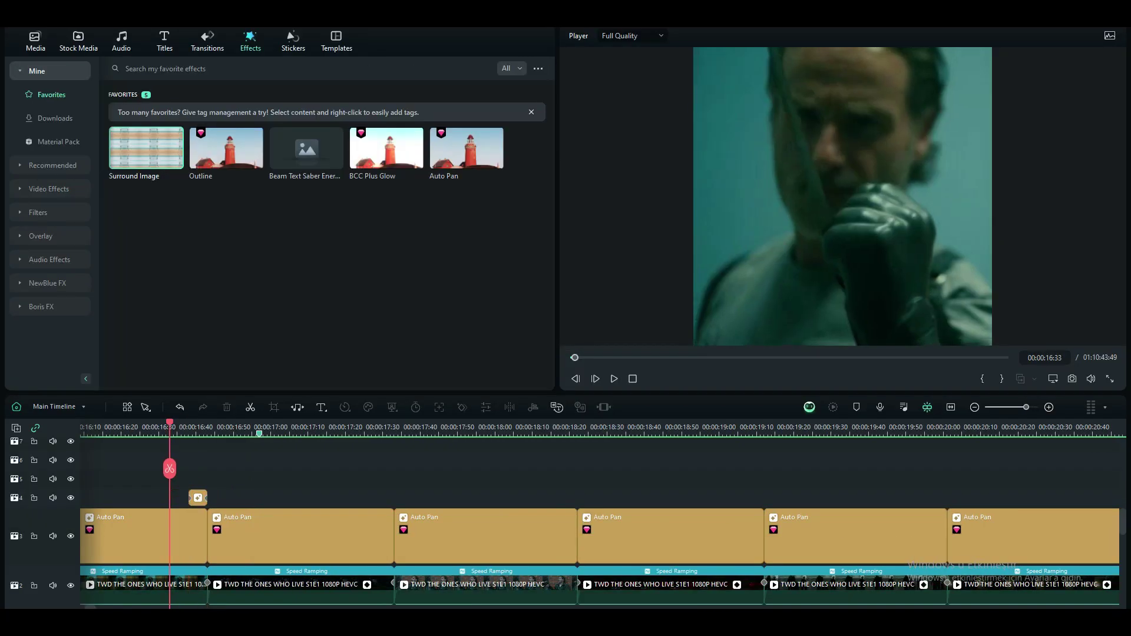
key(space)
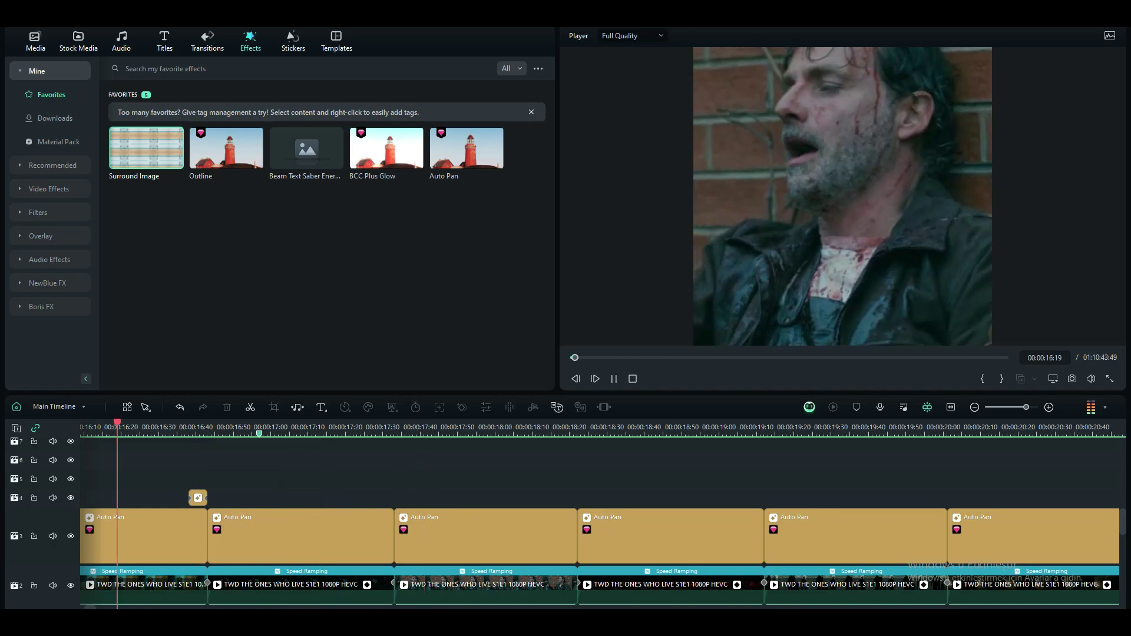
- Move the Surround Image effect to the end of the second speed-ramped clip, then render and play back the cut
click(245, 469)
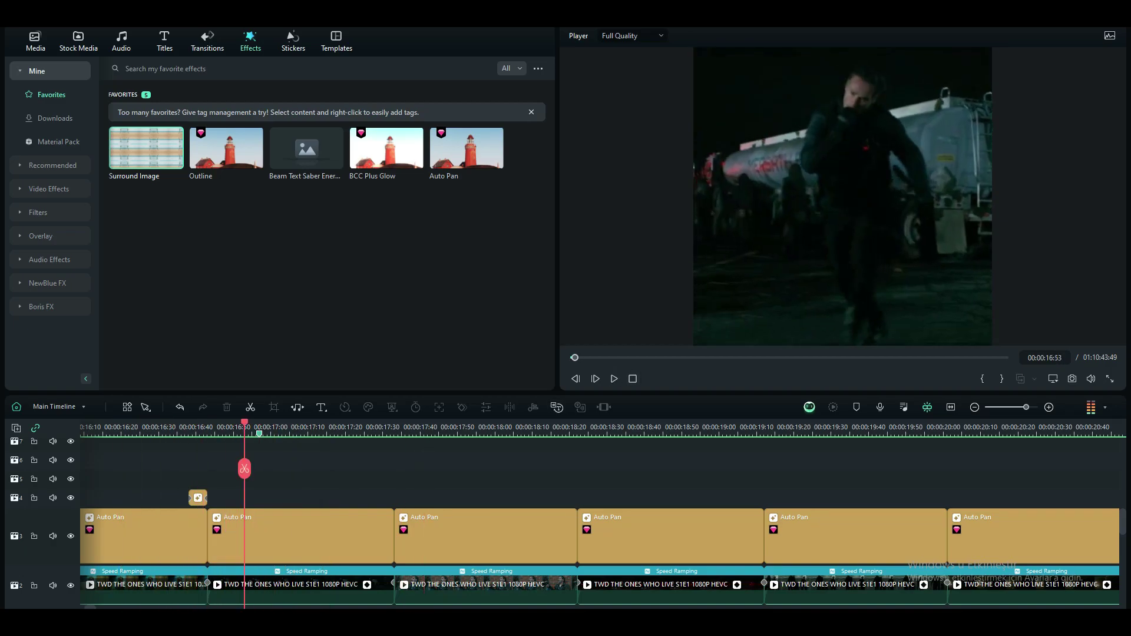
click(198, 498)
drag(198, 498, 384, 498)
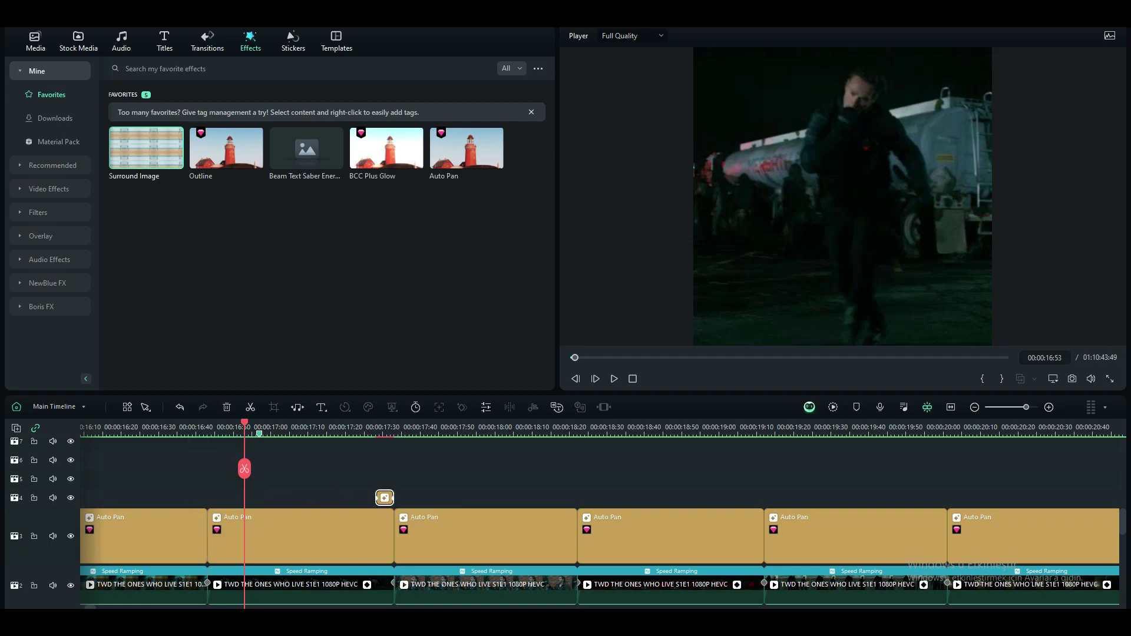
key(Return)
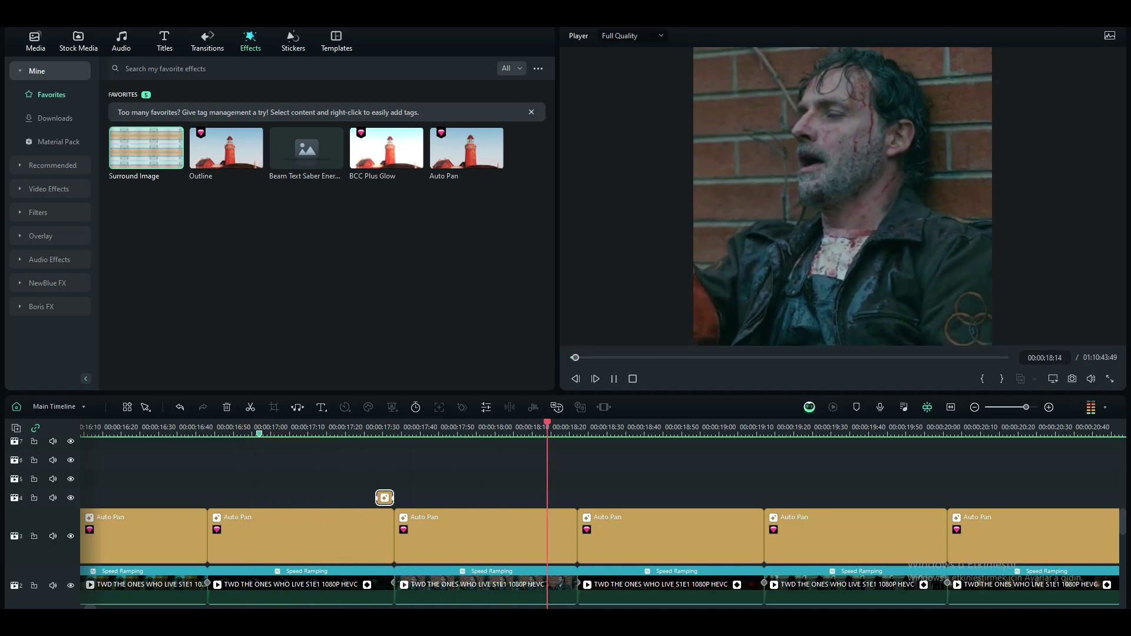
click(569, 468)
key(space)
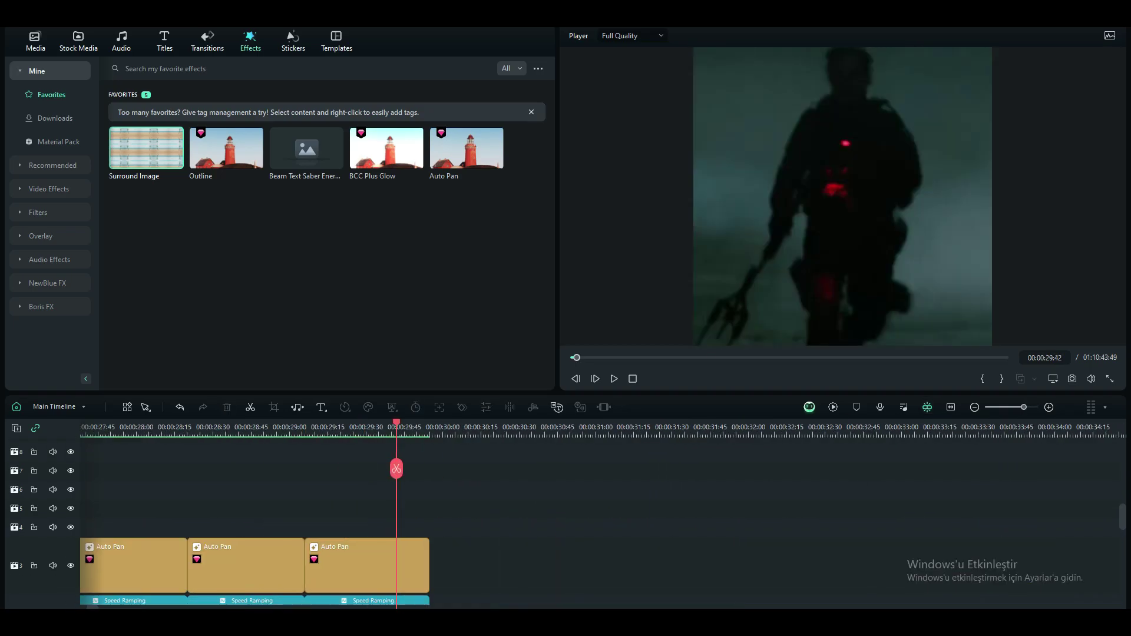
- Render the timeline with Surround Image effects placed at the cuts and play back the sequence
key(Return)
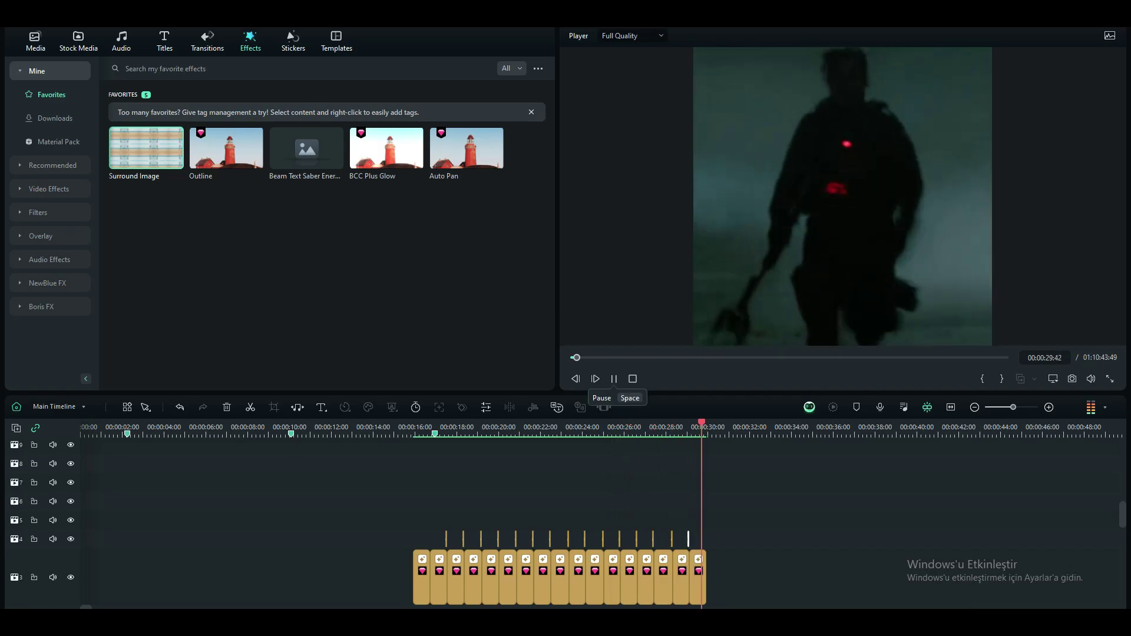
key(space)
key(ctrl+equal)
key(ctrl+equal)
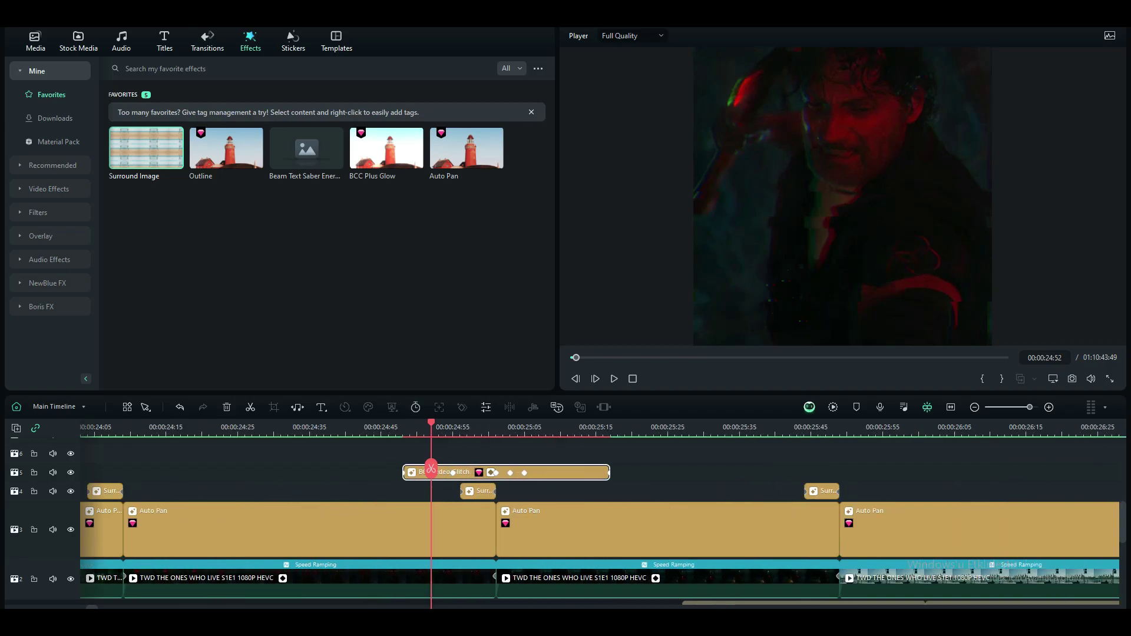
- Nudge the BCC Video Glitch effect two frames earlier so it spans 00:00:24:46 to 00:00:25:15
key(space)
key(space)
key(ctrl+equal)
key(alt+Left)
key(alt+Left)
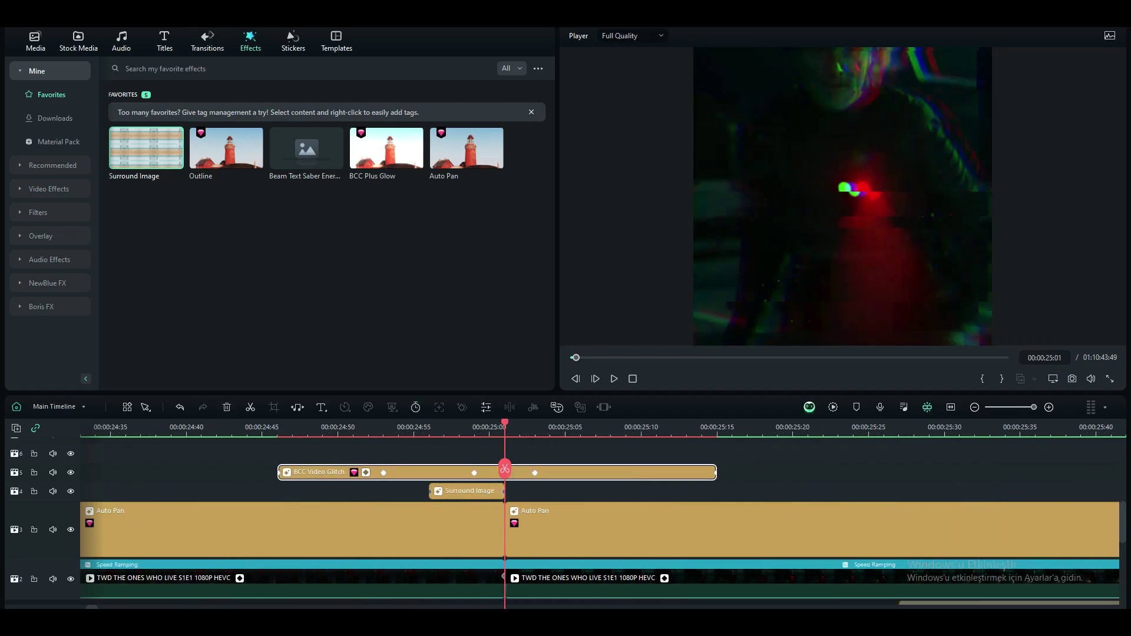
- Place the Warp effect directly above the BCC Video Glitch, spanning 00:00:24:46 to 00:00:25:15, and scrub back to the cut at 00:00:25:01
key(ctrl+minus)
drag(1043, 473, 506, 471)
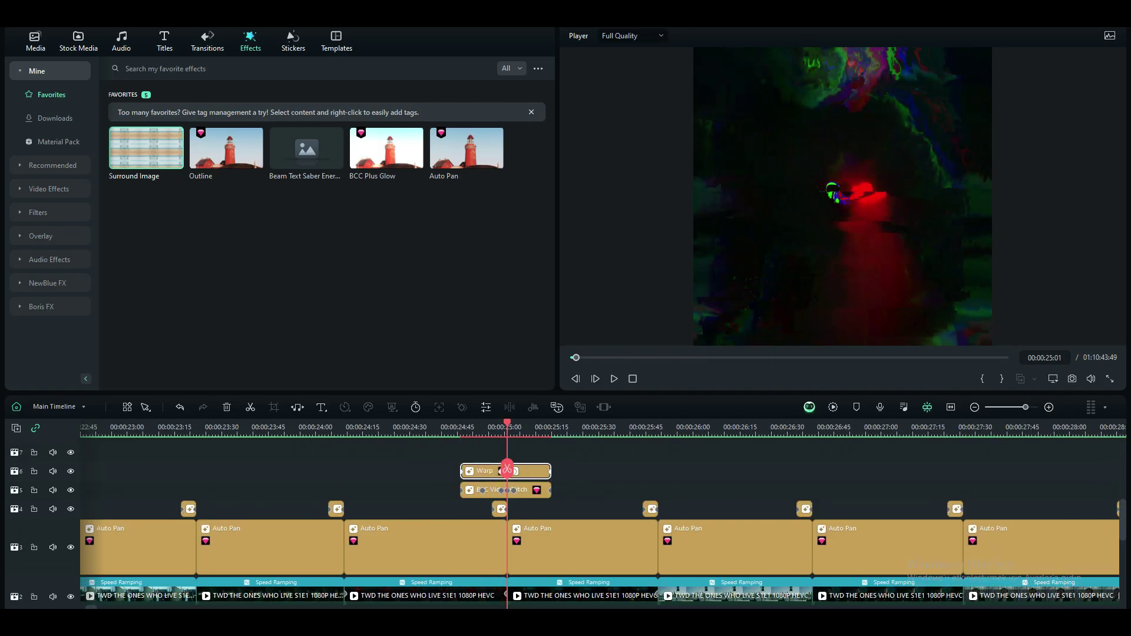
key(ctrl+equal)
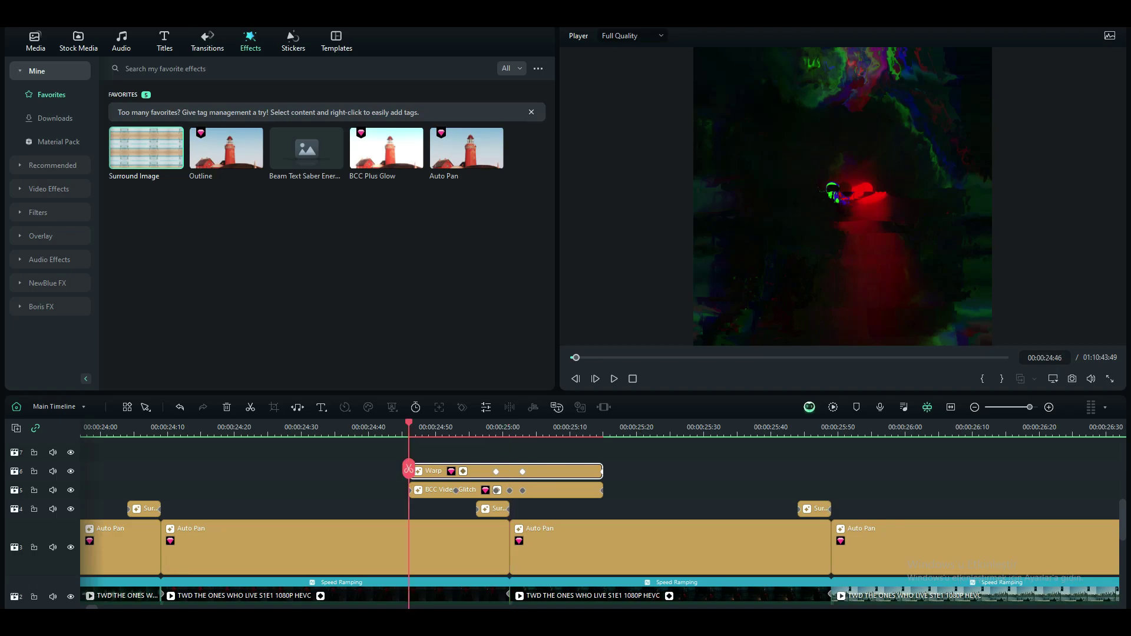
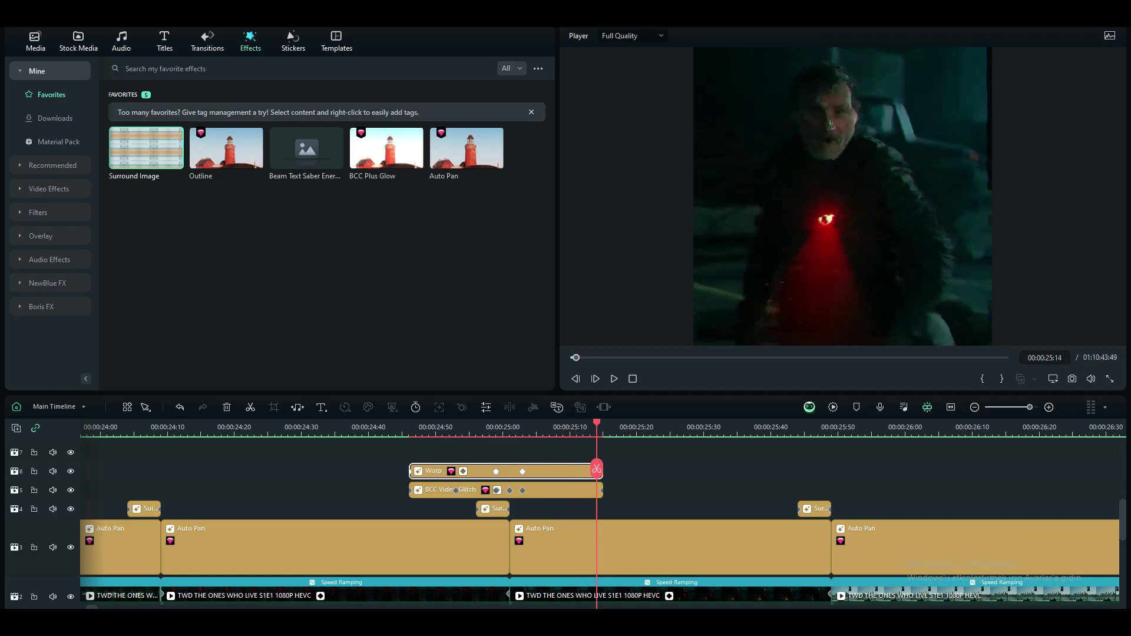
drag(609, 469, 505, 470)
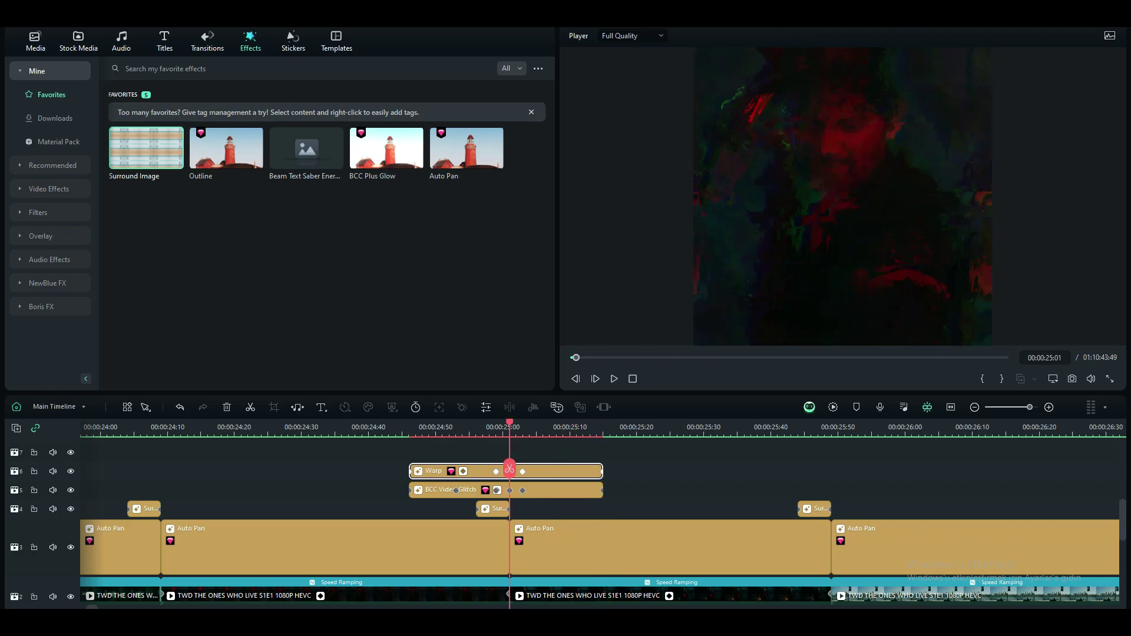
- Inspect all BCC Video Glitch parameters, from glitch intensity and interval through block damage, shift, shake and flicker
click(510, 491)
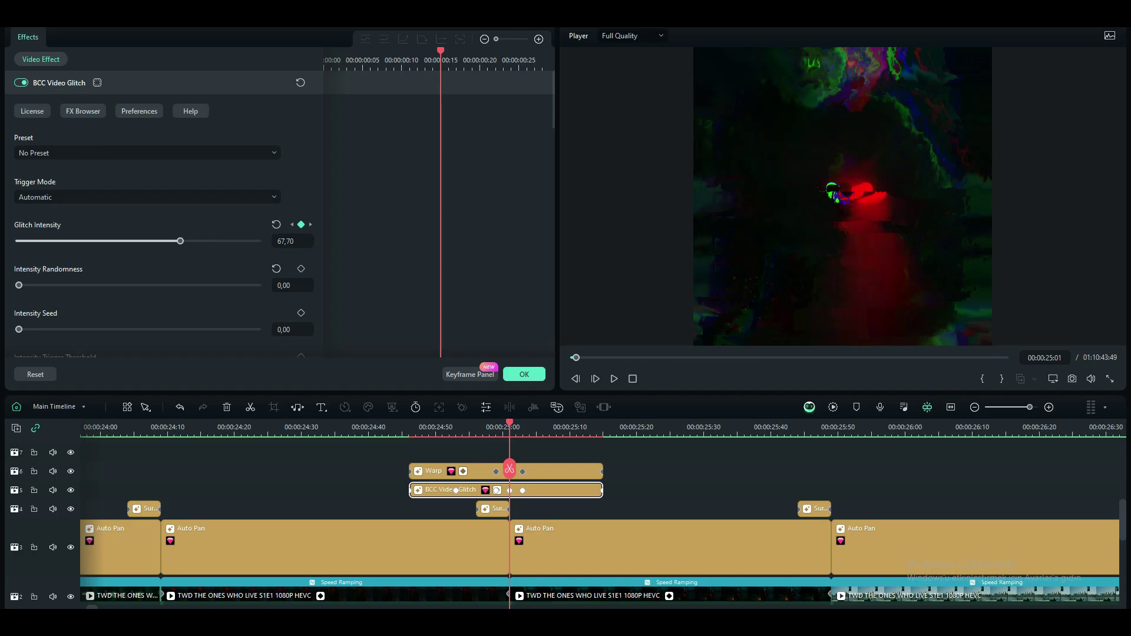
scroll(165, 236, down, 5)
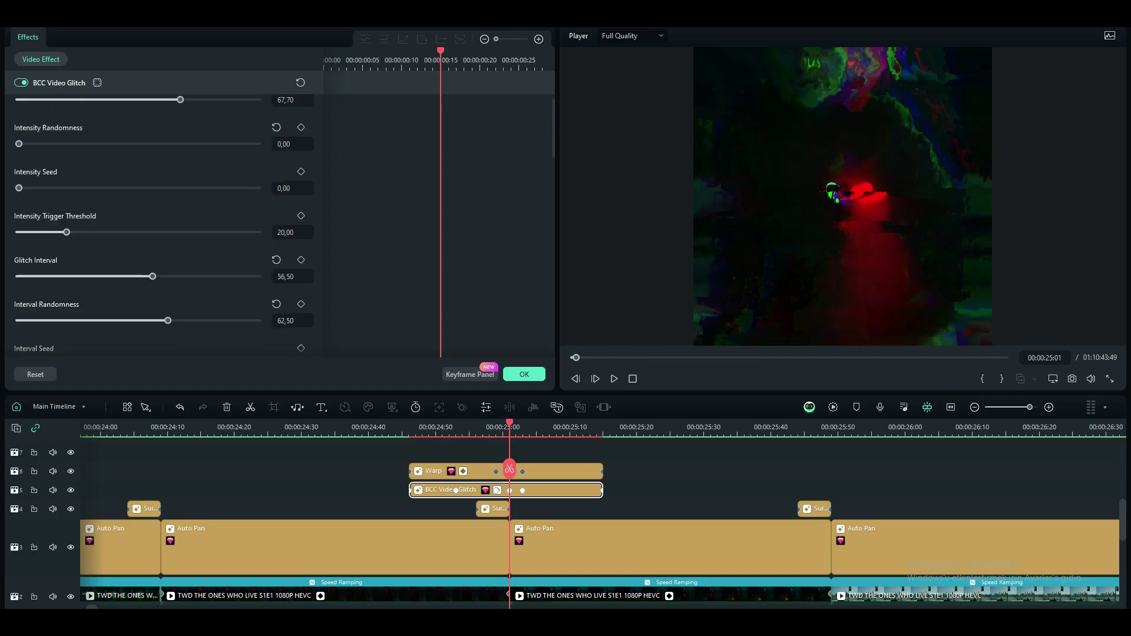
scroll(165, 224, down, 1)
scroll(165, 225, down, 2)
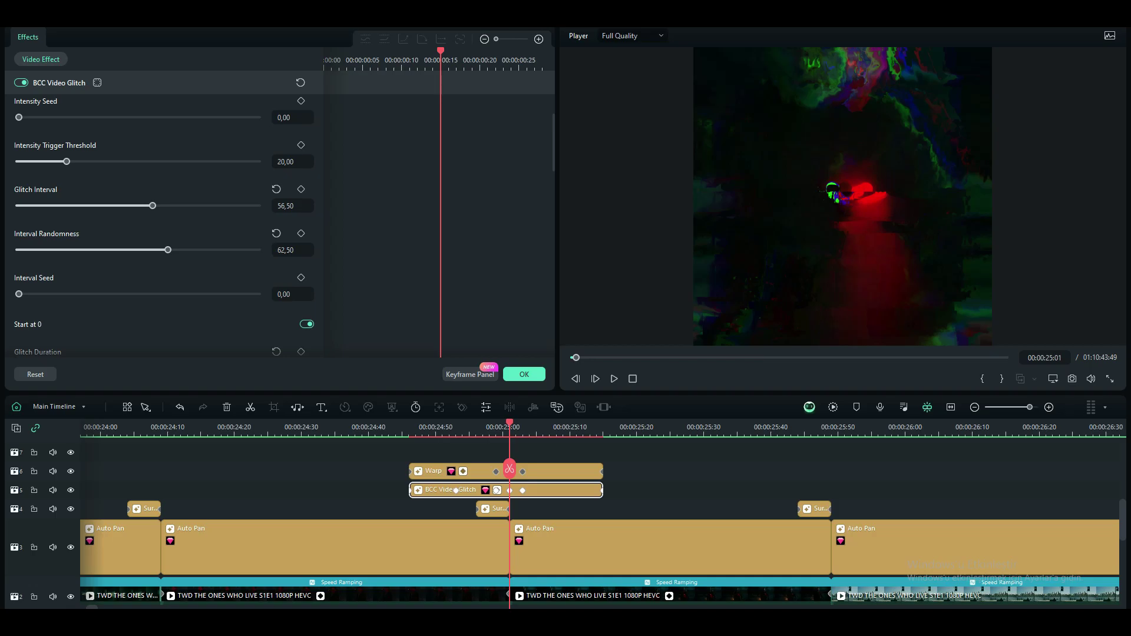
scroll(165, 224, down, 6)
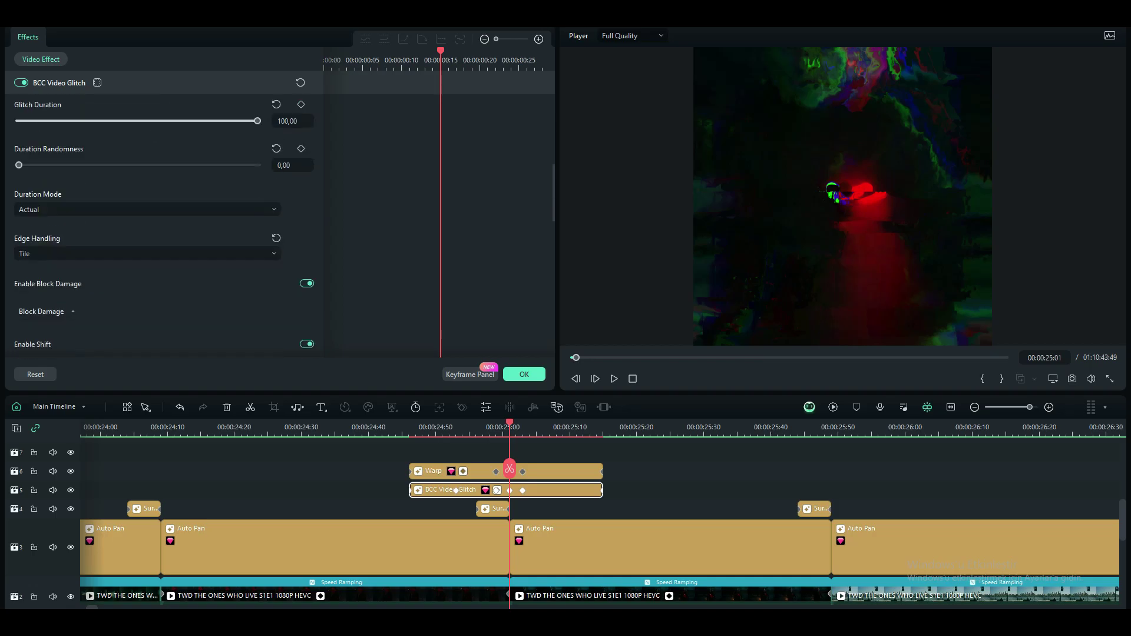
scroll(165, 224, down, 7)
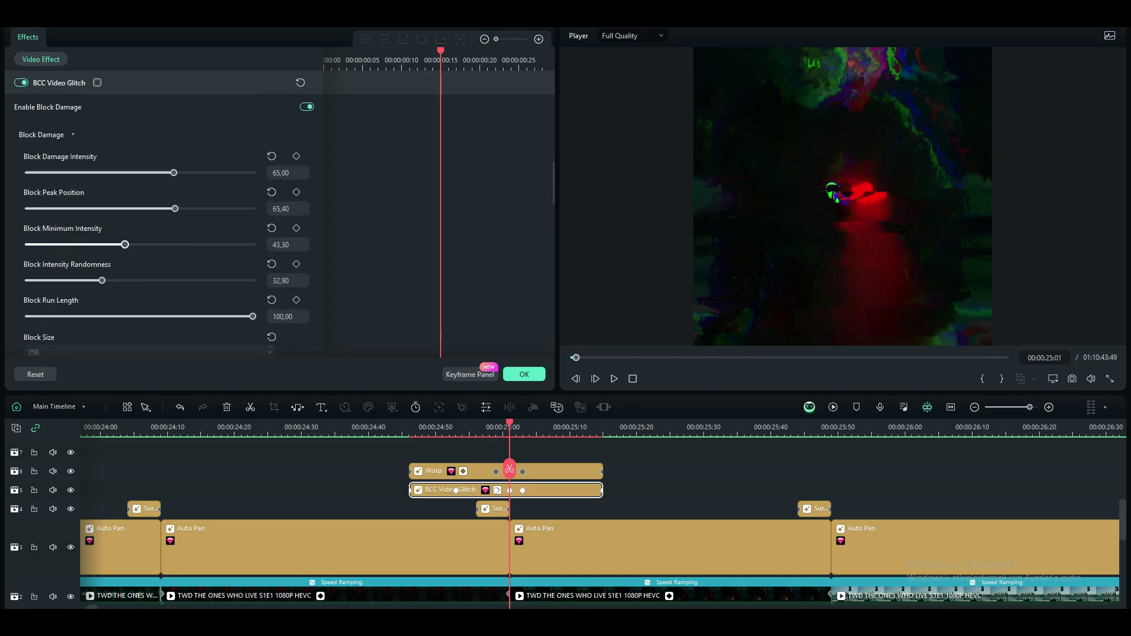
scroll(165, 224, down, 2)
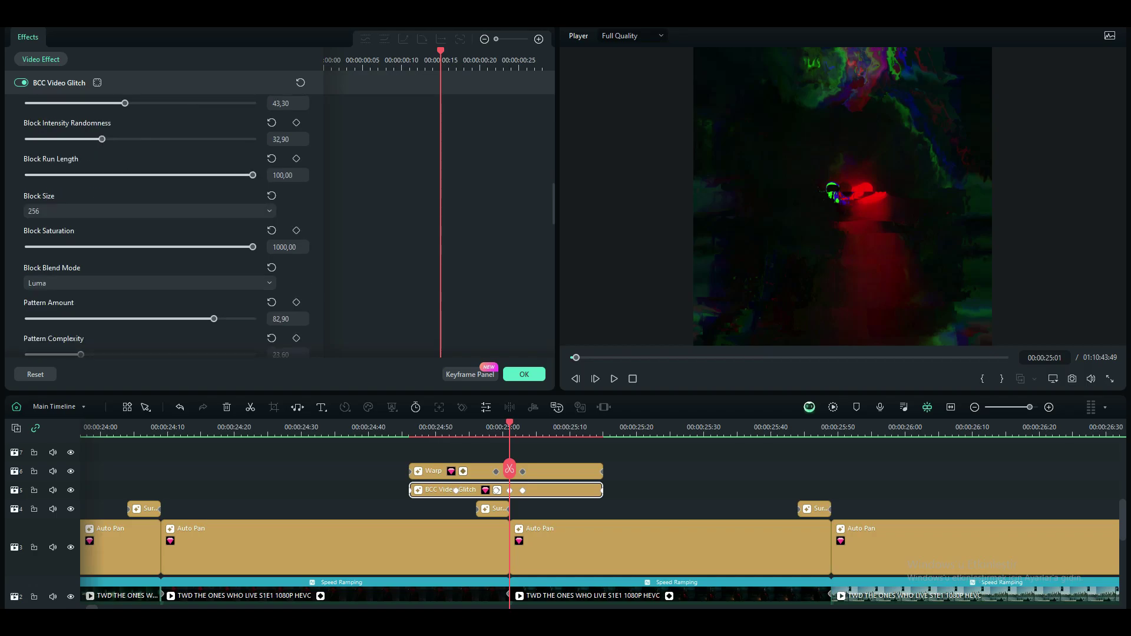
scroll(165, 224, down, 10)
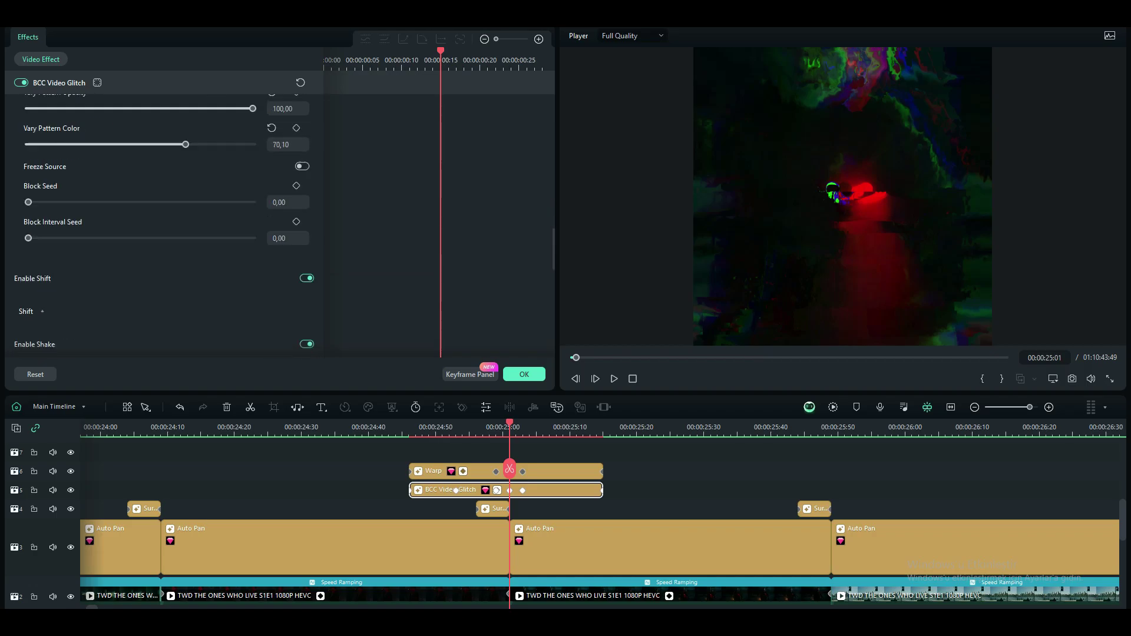
scroll(165, 224, down, 10)
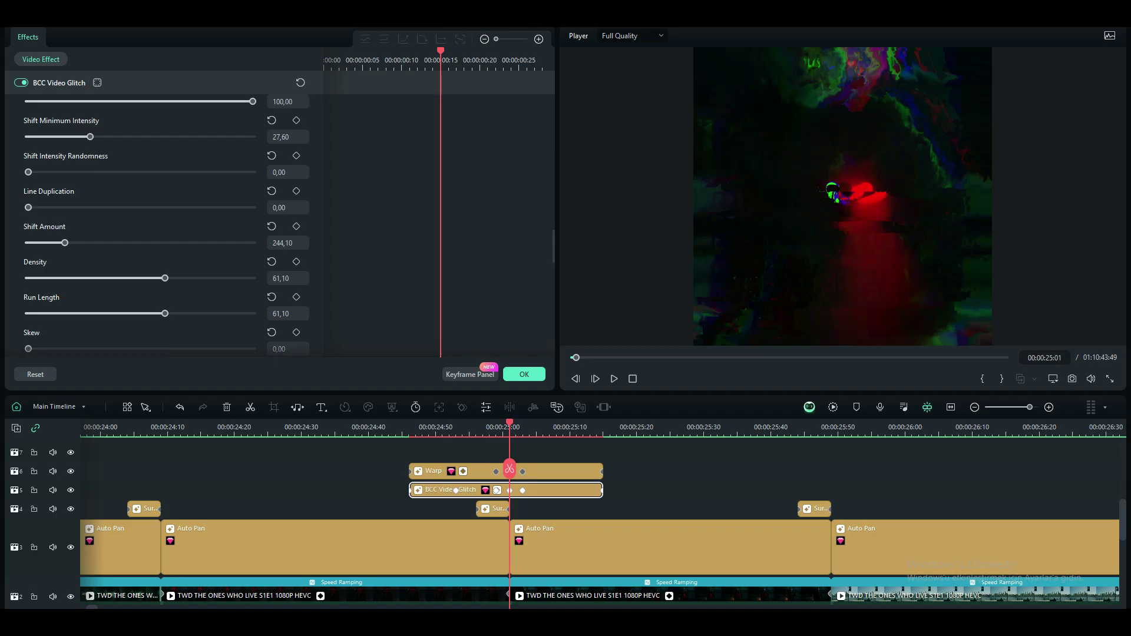
scroll(165, 224, down, 6)
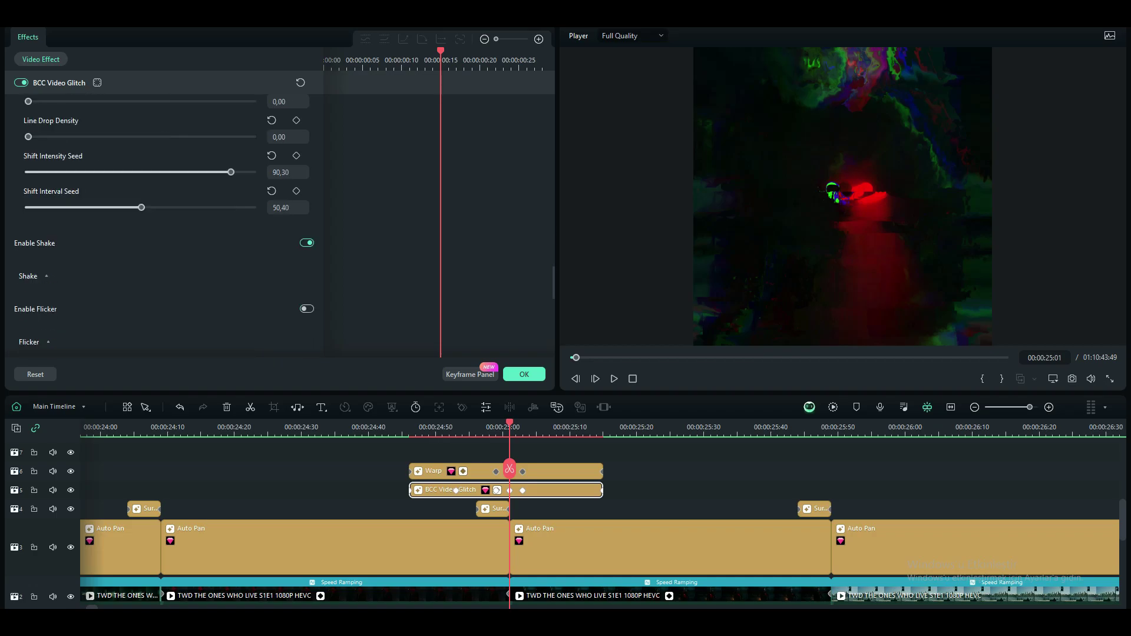
scroll(165, 223, down, 6)
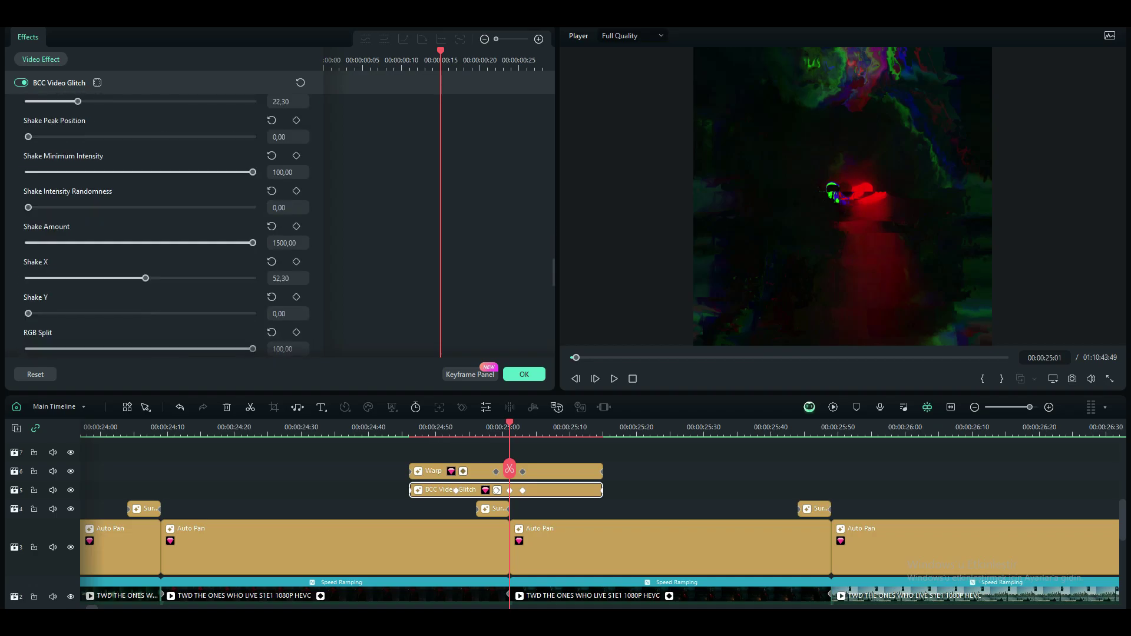
scroll(165, 224, down, 6)
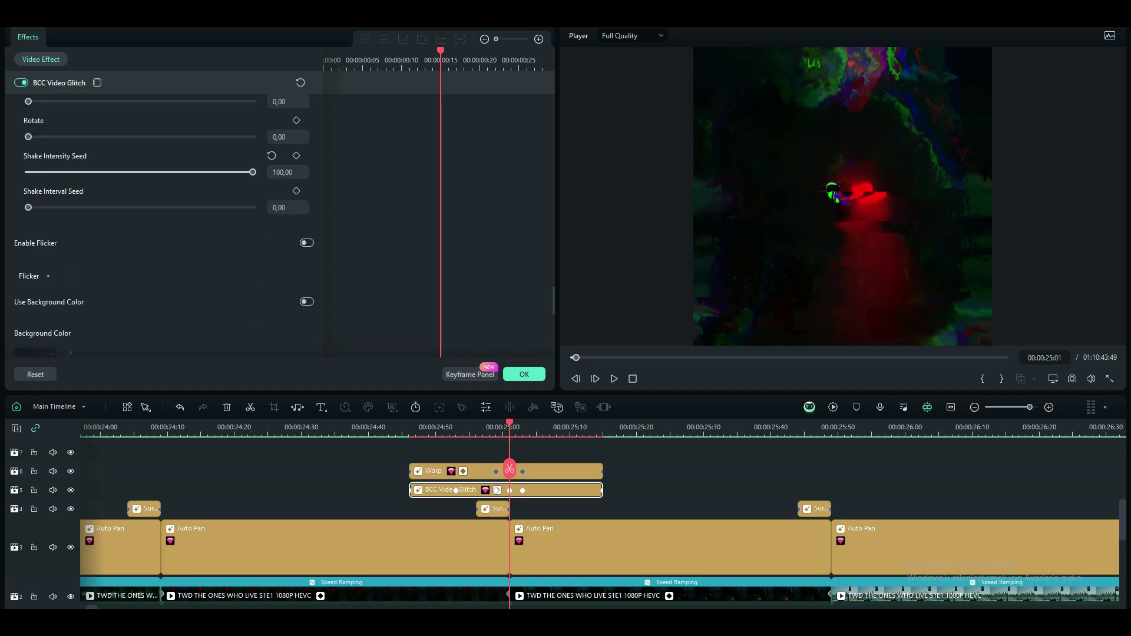
scroll(165, 224, down, 9)
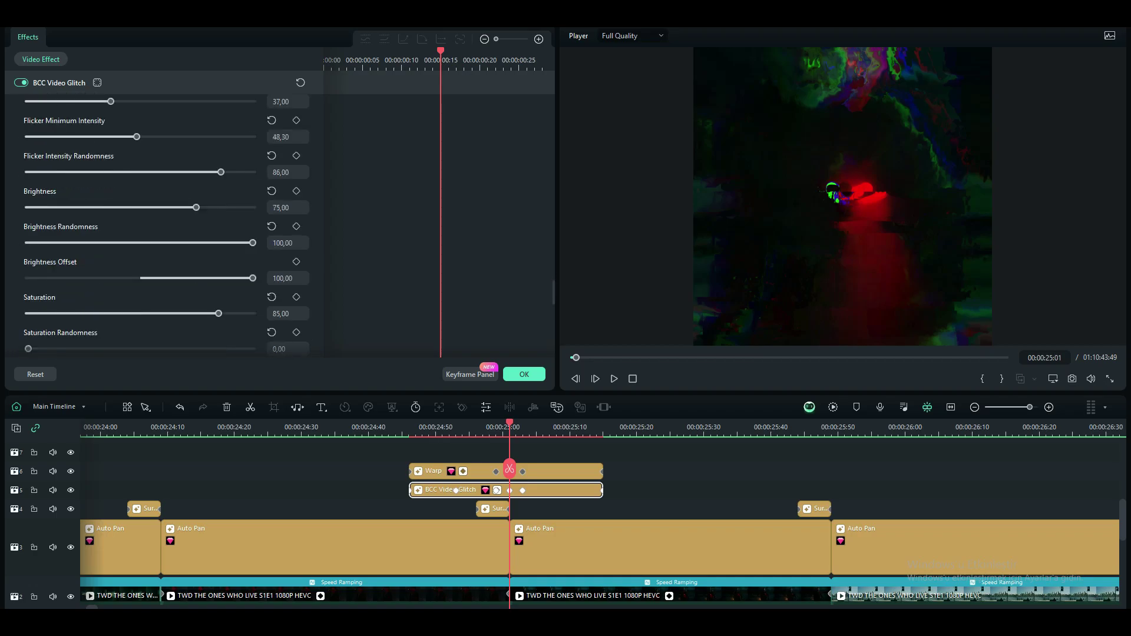
scroll(165, 224, down, 9)
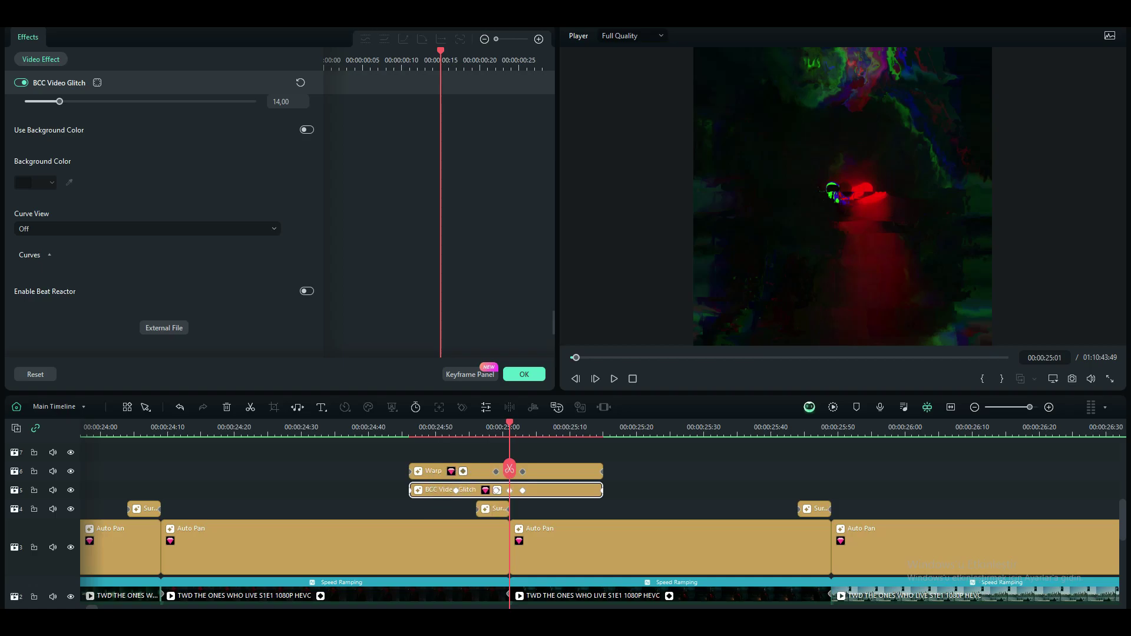
- Review the Glitch Intensity keyframes of the BCC Video Glitch frame by frame from the effect's start to its end
key(Up)
scroll(165, 224, up, 10)
scroll(165, 224, up, 10)
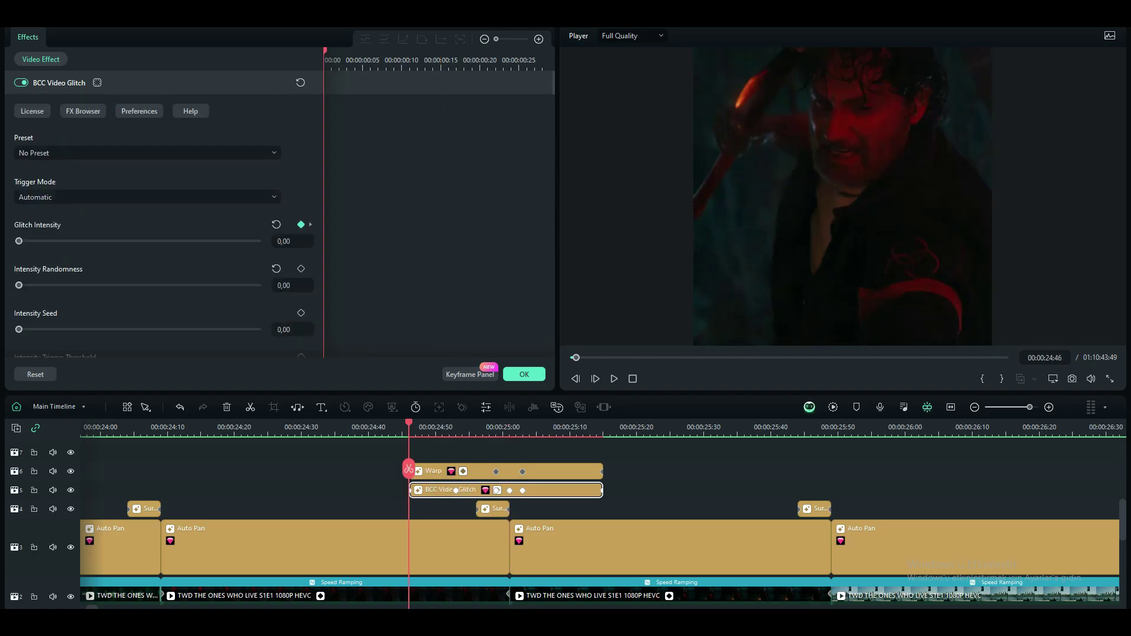
key(Right)
key(Right)
key(Right)
key(Right)
key(Right)
key(Right)
key(Right)
key(Right)
key(Right)
key(Right)
key(Right)
key(Right)
key(Right)
key(Right)
key(Right)
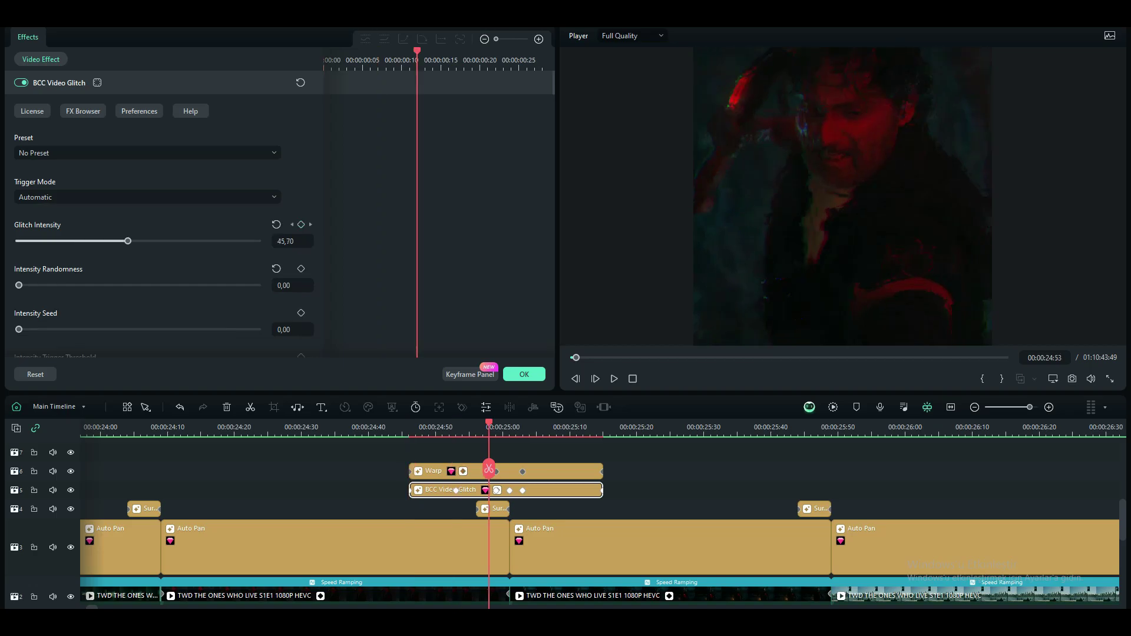
key(Right)
key(Right)
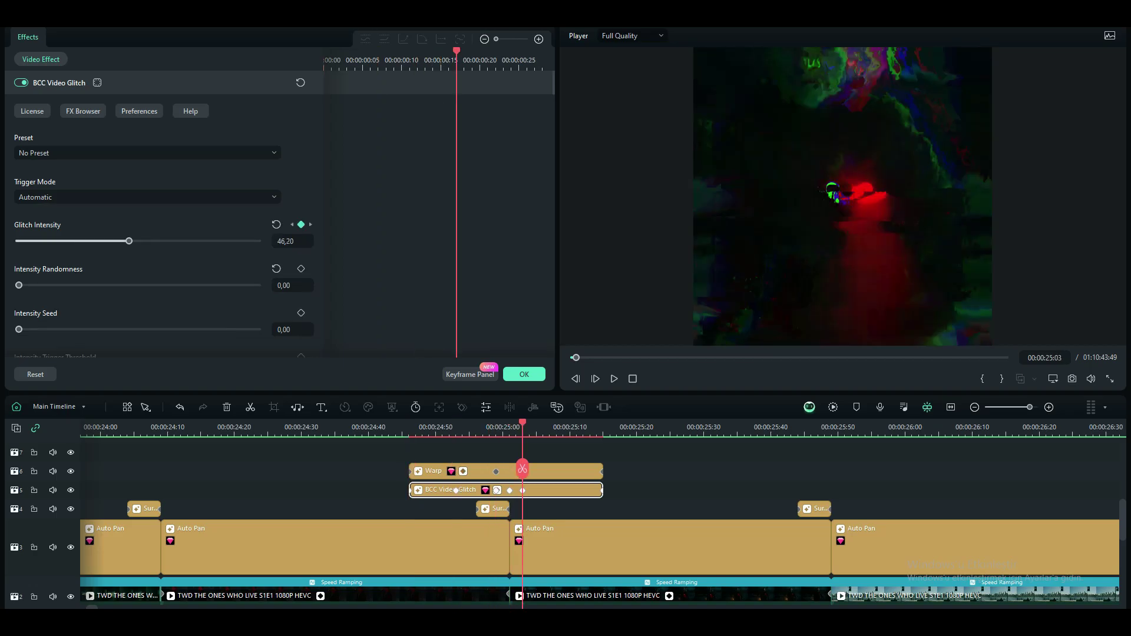
key(Right)
key(Right)
key(Right)
key(Right)
key(Right)
key(Right)
key(Right)
key(Right)
key(Right)
key(Right)
key(Right)
key(Right)
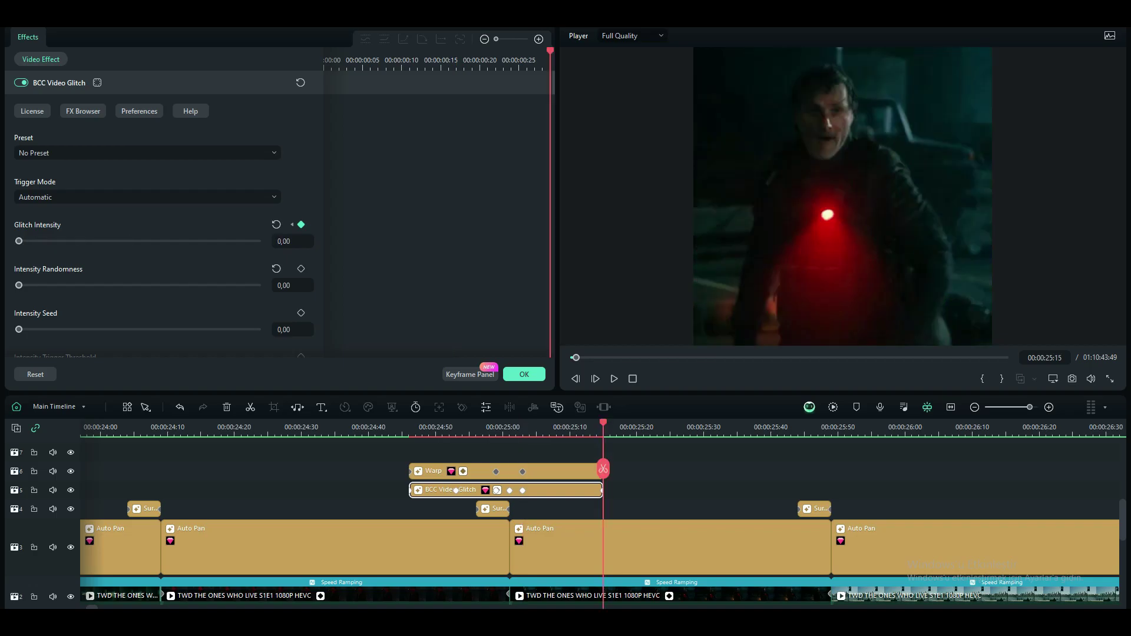
- Open the Warp effect's settings and review its Distortion Control options and Amplitude keyframes from start to end
key(Up)
key(Escape)
double_click(531, 472)
click(147, 321)
key(Escape)
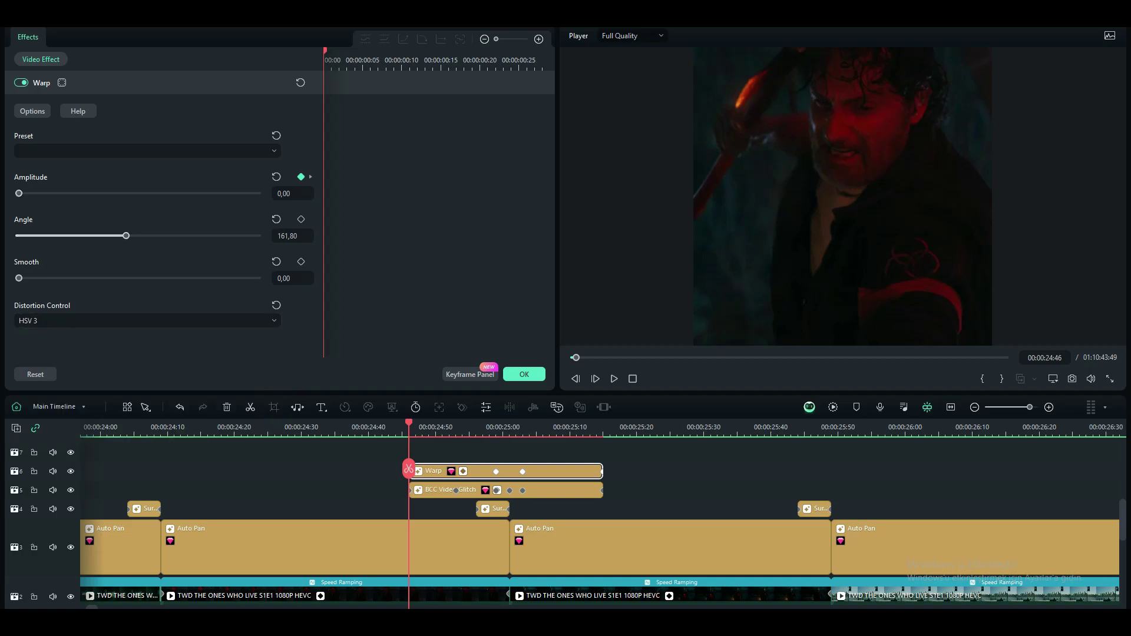
click(495, 427)
click(529, 427)
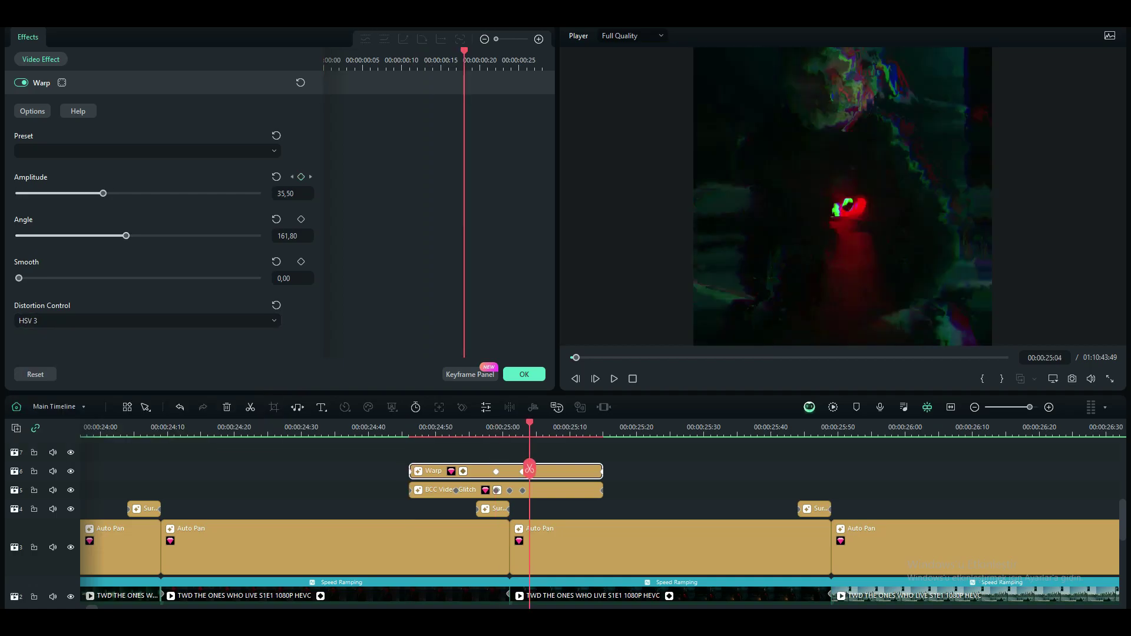
key(Left)
key(space)
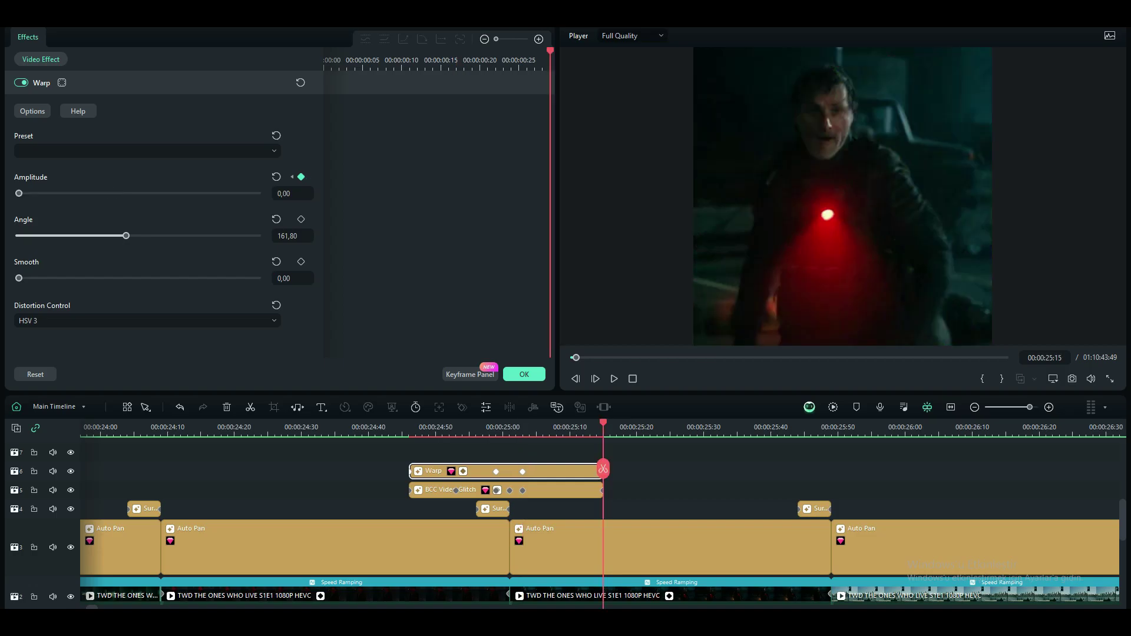
- Render the section with the Warp and BCC Video Glitch effects and play back the transition
key(ctrl+minus)
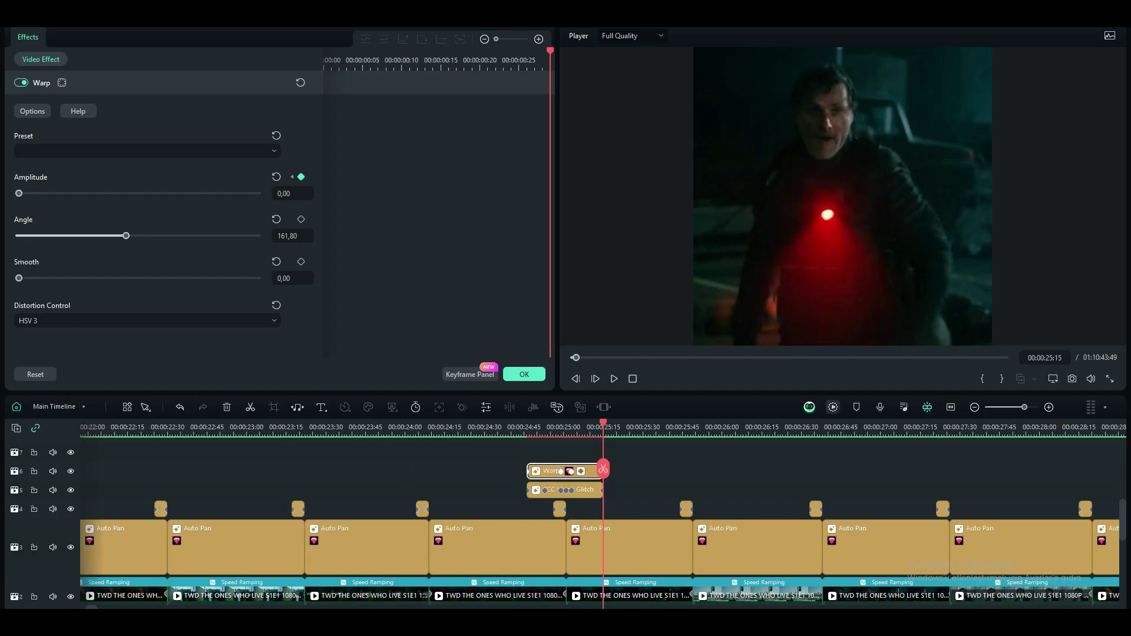
key(Return)
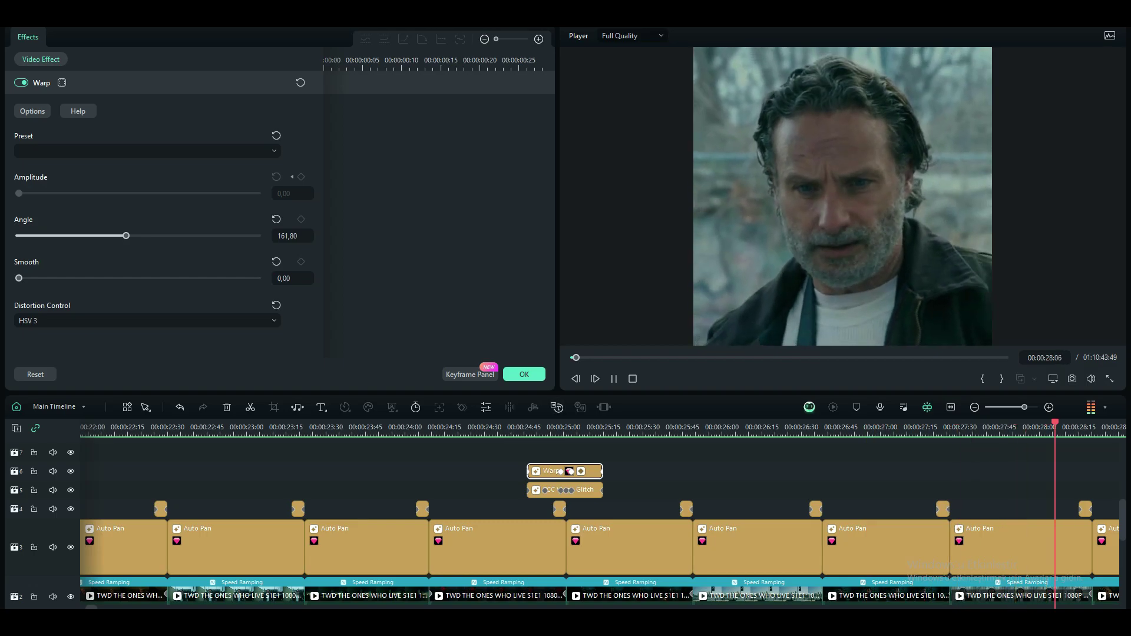
key(space)
key(Return)
key(ctrl+minus)
key(ctrl+minus)
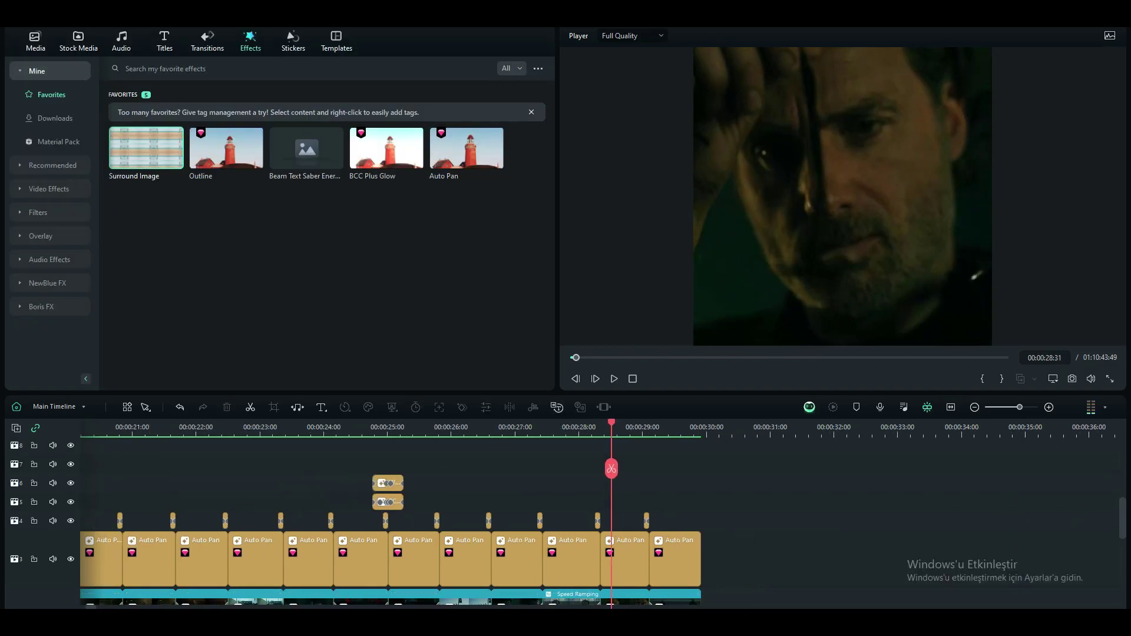
key(ctrl+minus)
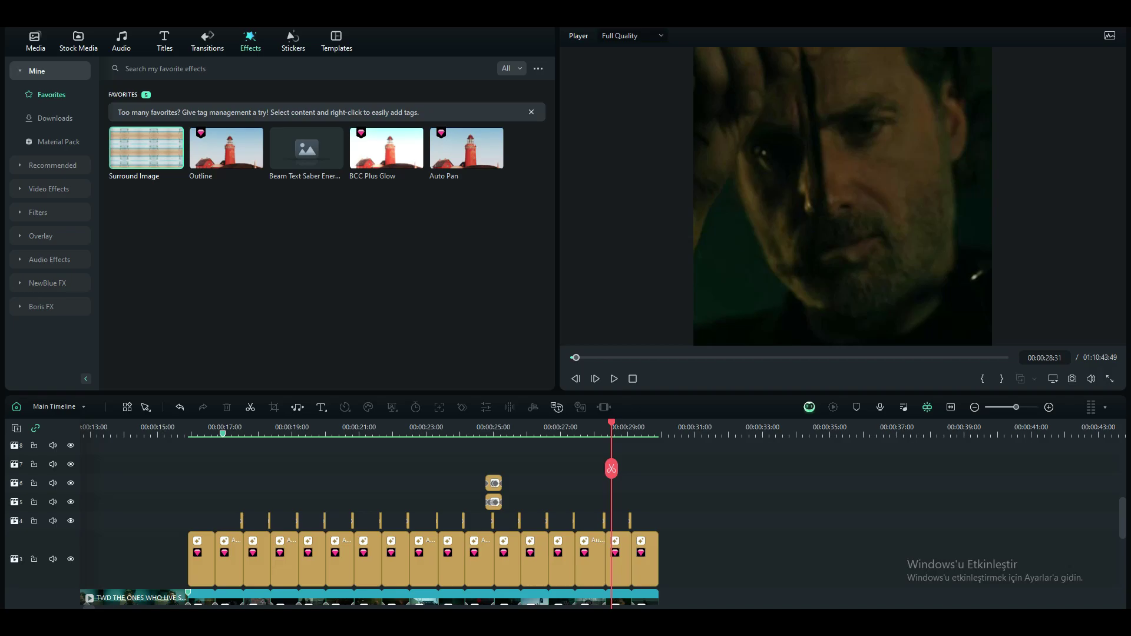
- Hide the four effect tracks 3 to 6 above the clips and return the playhead to the timeline's start
click(71, 559)
click(71, 521)
click(71, 502)
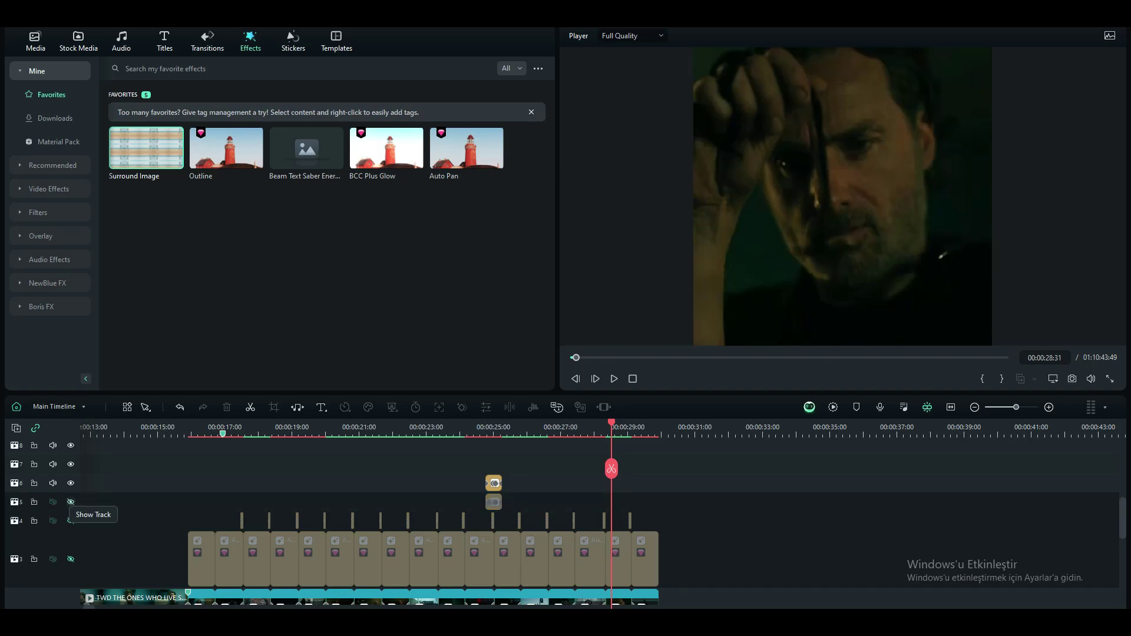
click(71, 484)
key(ctrl+minus)
key(ctrl+minus)
key(Home)
scroll(589, 519, down, 4)
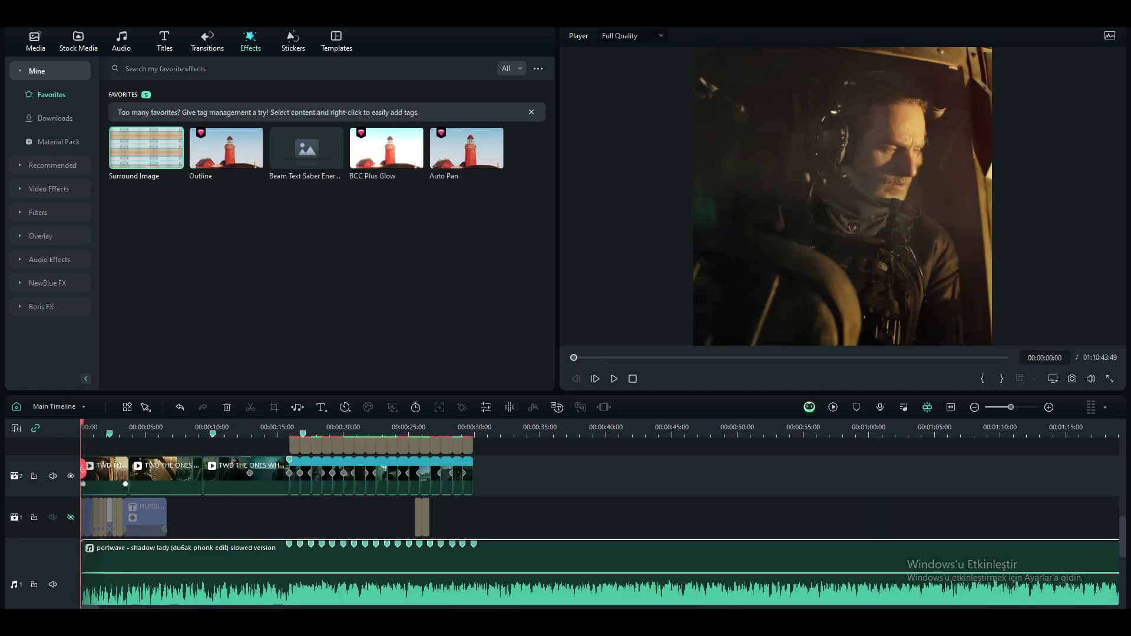
- Set the AI Frame Interpolation of the opening clips to Optical Flow at uniform speed
double_click(104, 476)
click(44, 59)
click(164, 250)
click(51, 330)
click(165, 476)
click(245, 476)
click(164, 250)
click(51, 331)
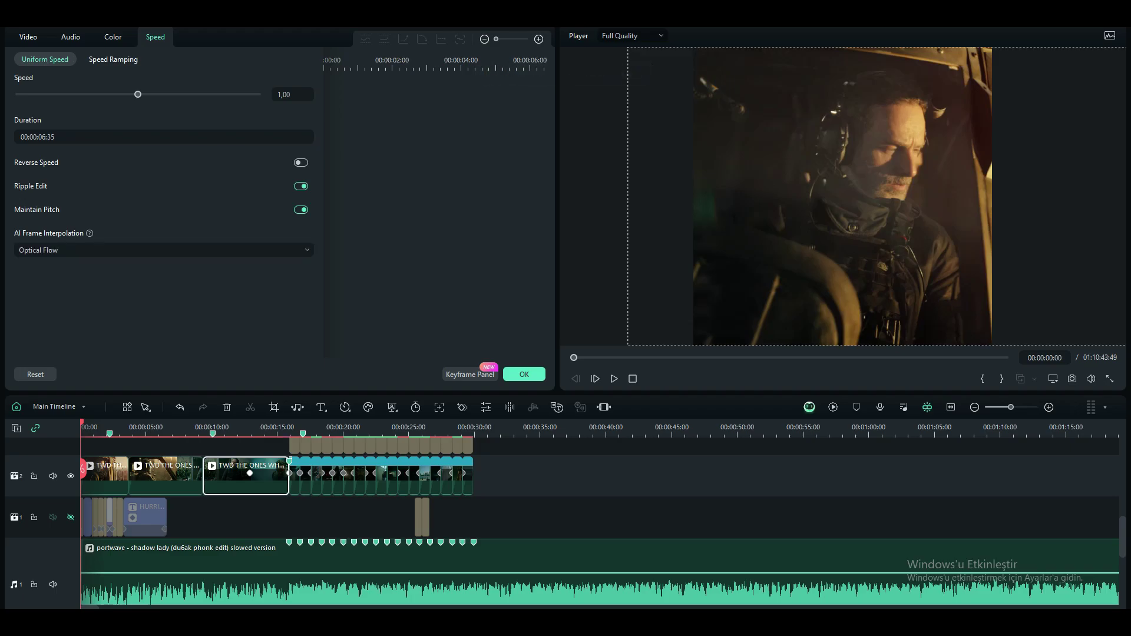
- Open the export settings and set the custom output resolution to 1080 x 1080
key(ctrl+e)
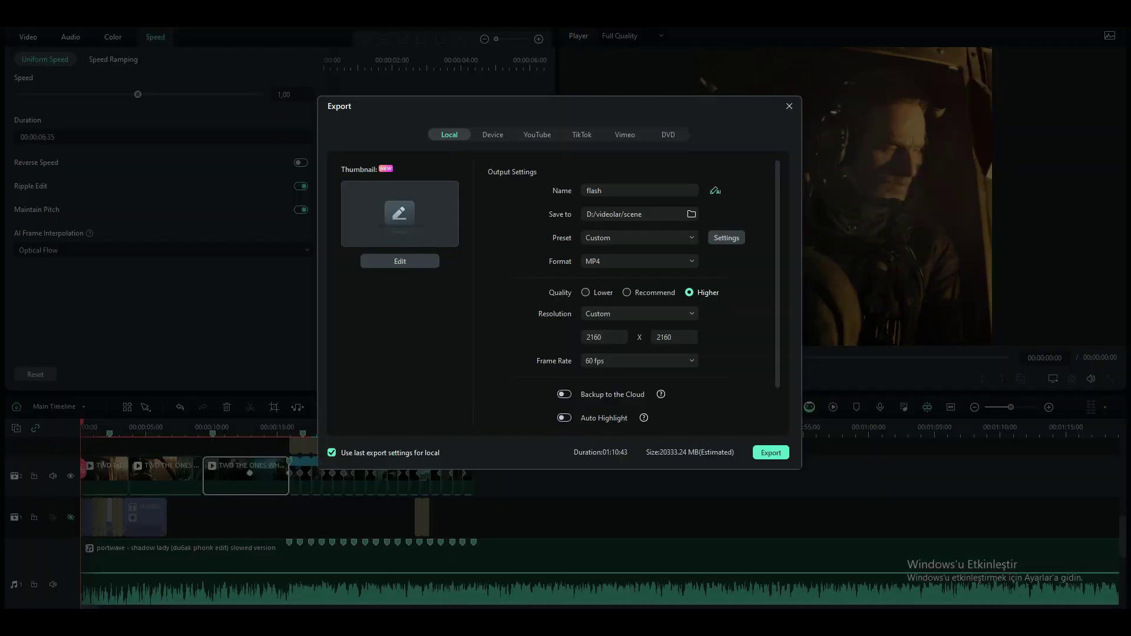
text(1080)
key(Tab)
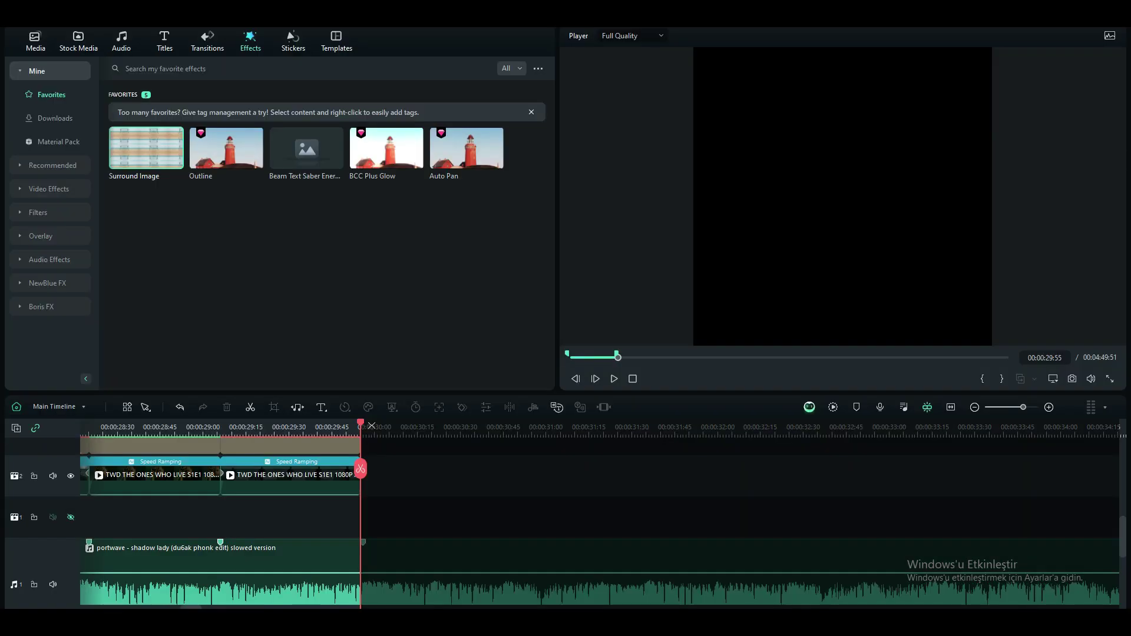
- Open the export settings for the selected clip range and set the video bit rate to 40000 kbps
key(ctrl+e)
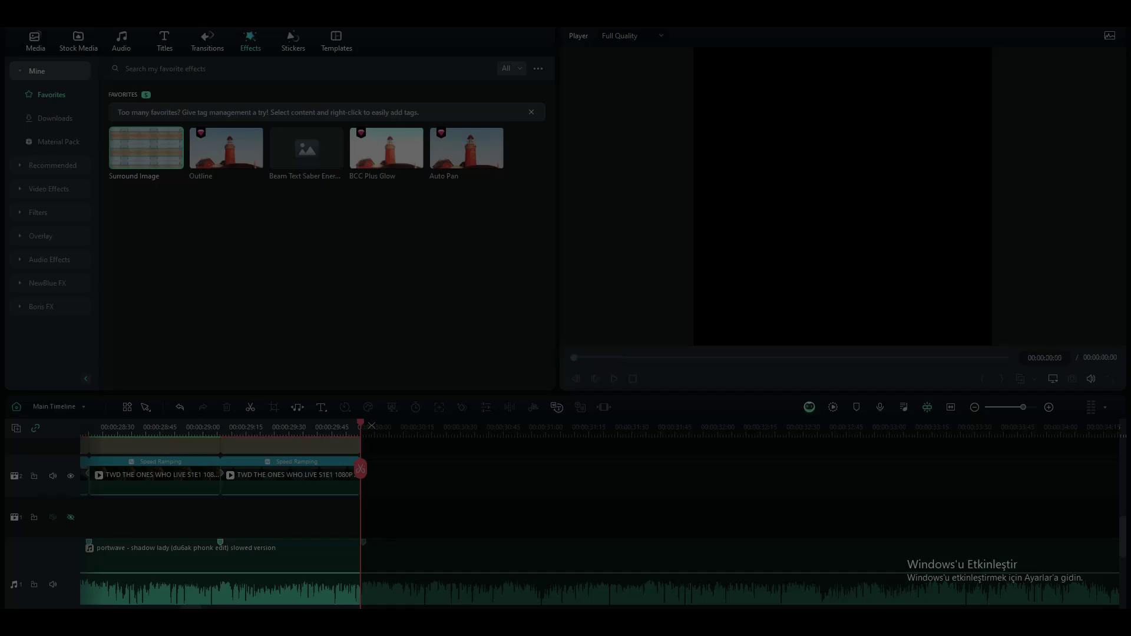
click(726, 238)
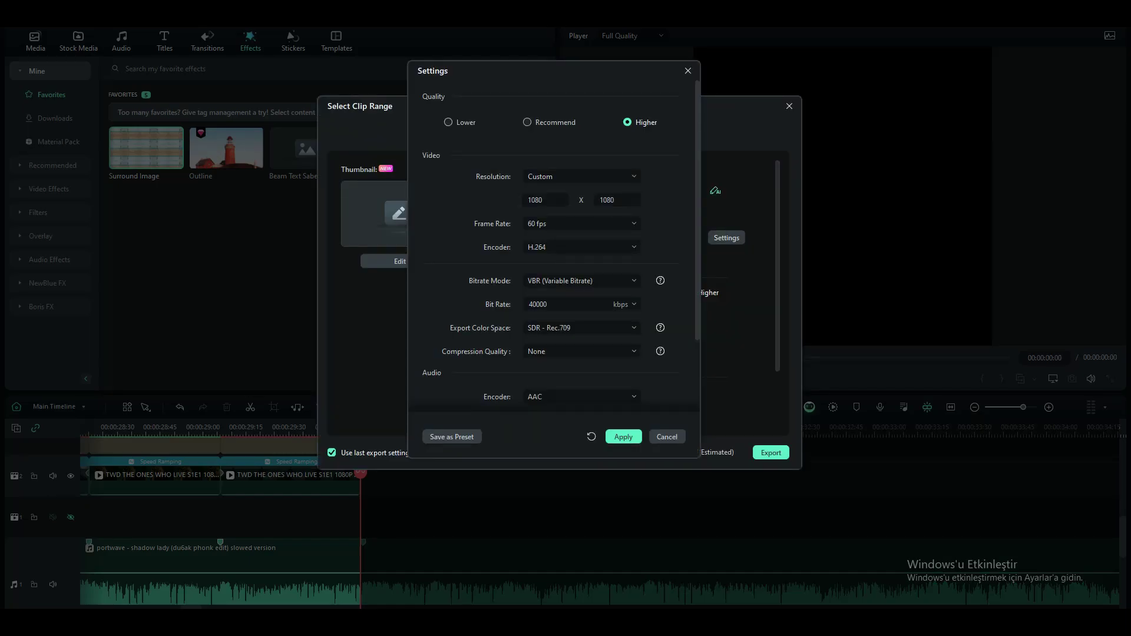
double_click(552, 305)
text(1000040000)
key(Return)
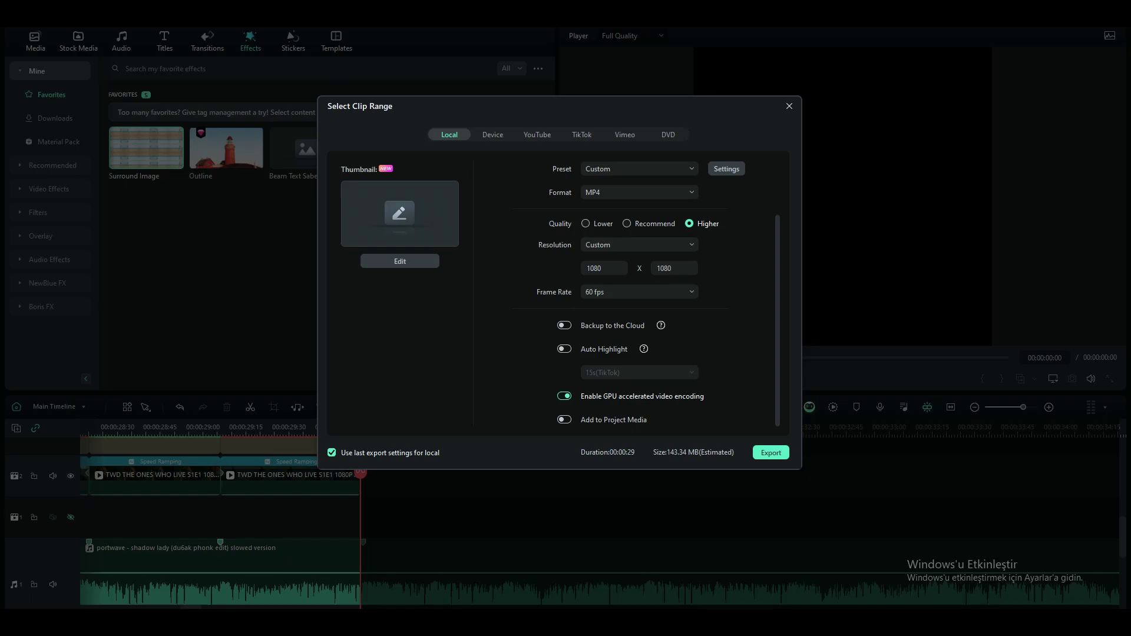
scroll(634, 292, up, 3)
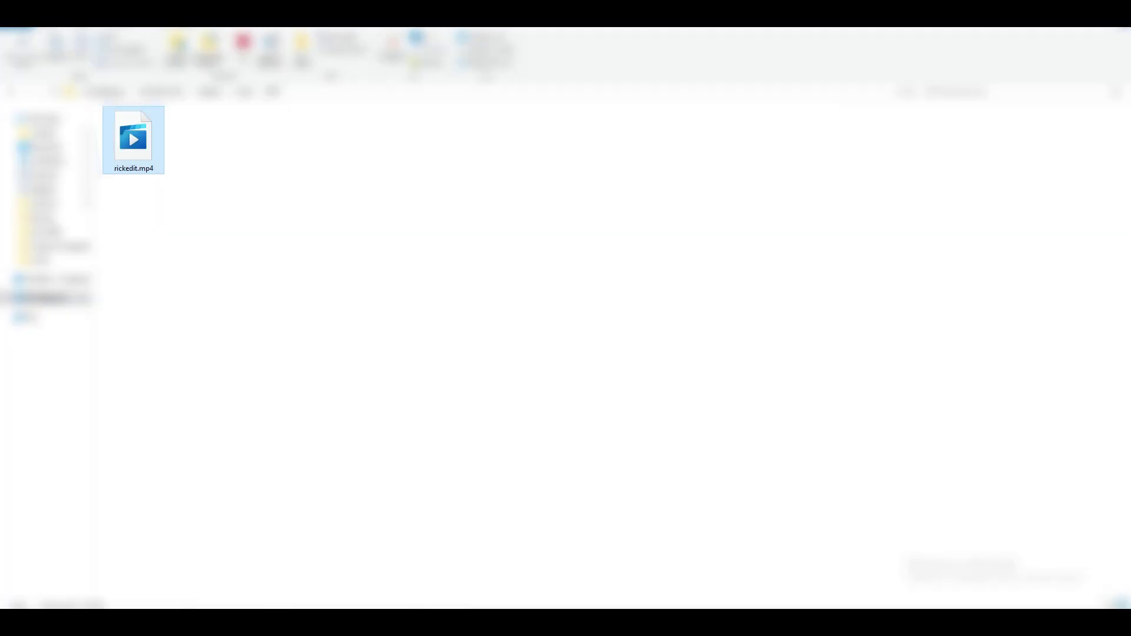
- Replace the original clips on video track 2 with the upscaled rickedit_3840x2160_prob-3 video, placed at the timeline's start
drag(134, 140, 463, 389)
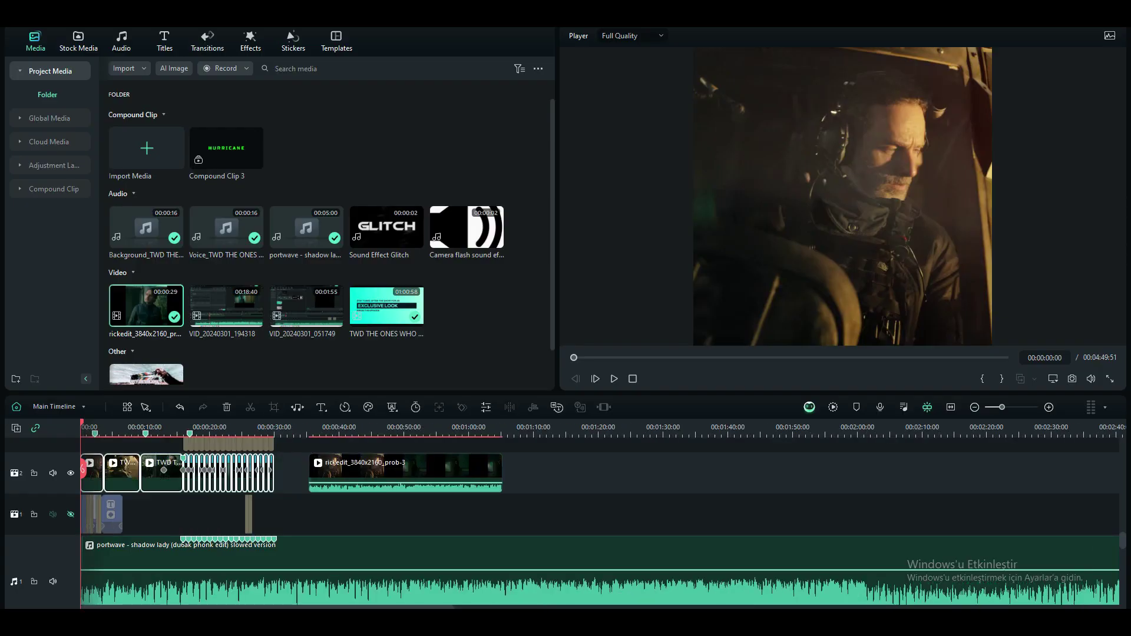
key(Delete)
drag(405, 471, 178, 471)
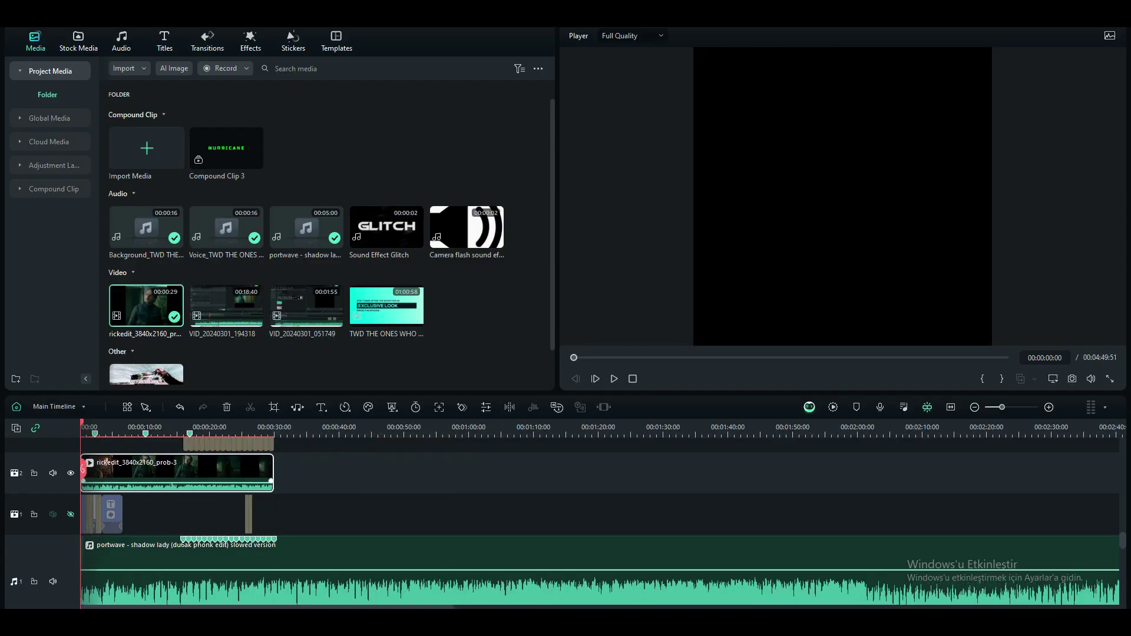
- Set the scale of the rickedit_3840x2160_prob-3 clip to 178% so it fills the square frame
double_click(177, 472)
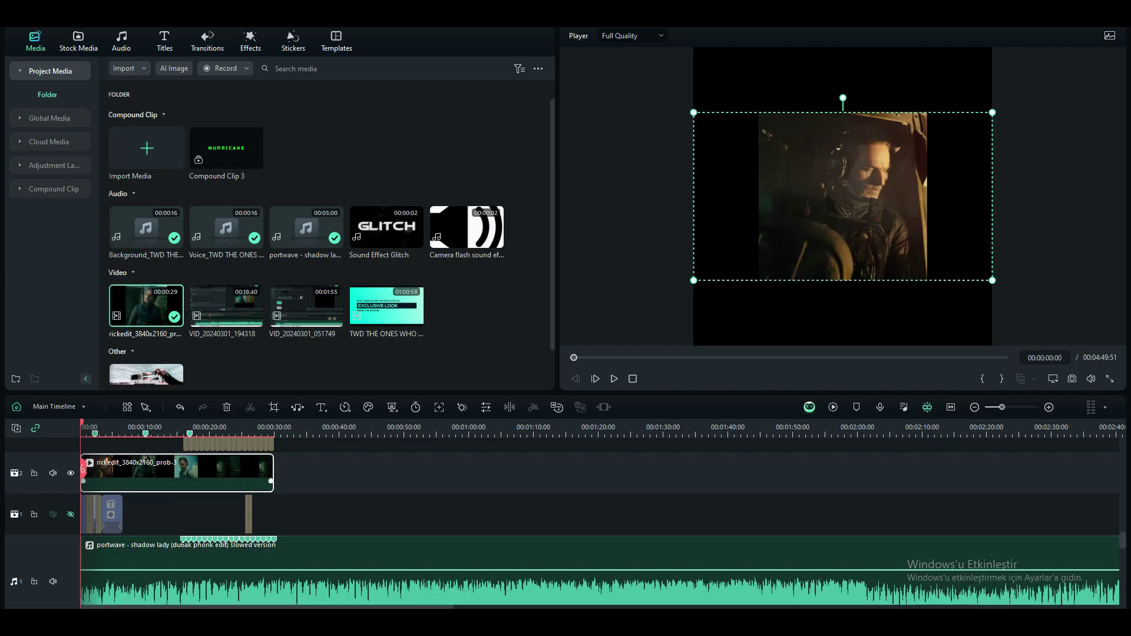
key(ctrl+equal)
key(ctrl+equal)
key(ctrl+equal)
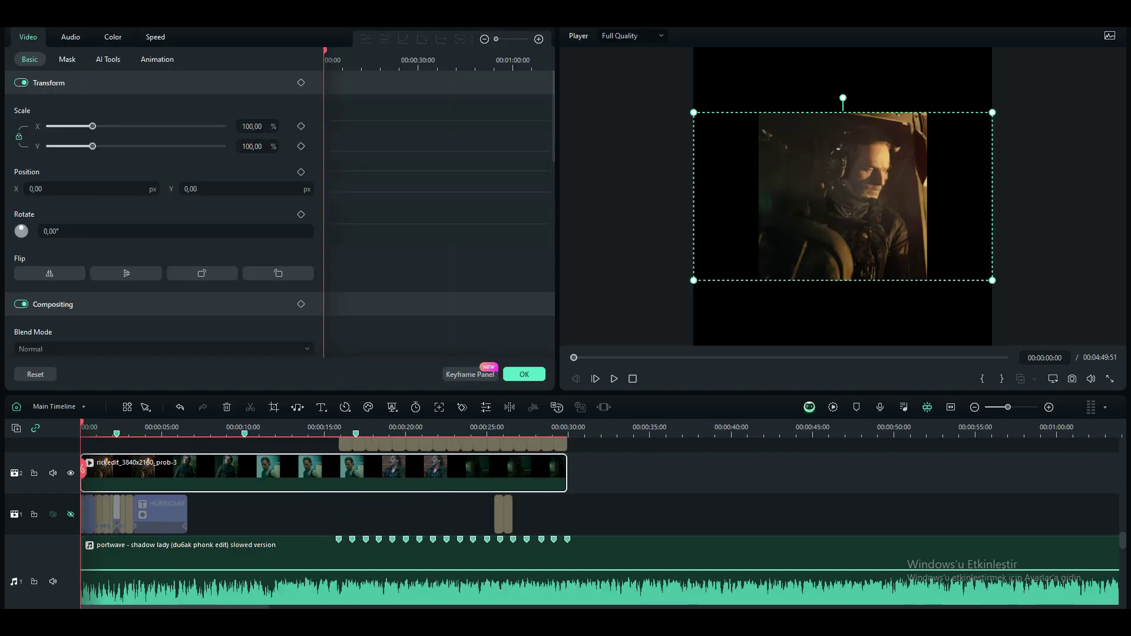
click(252, 126)
text(1)
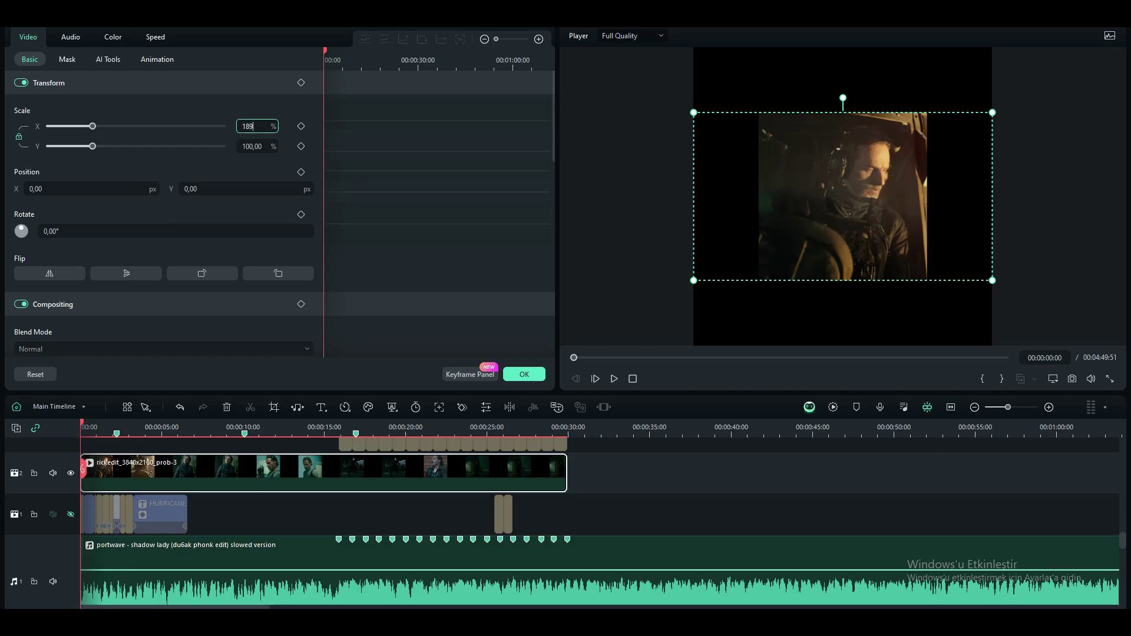
text(89)
key(BackSpace)
key(BackSpace)
text(7)
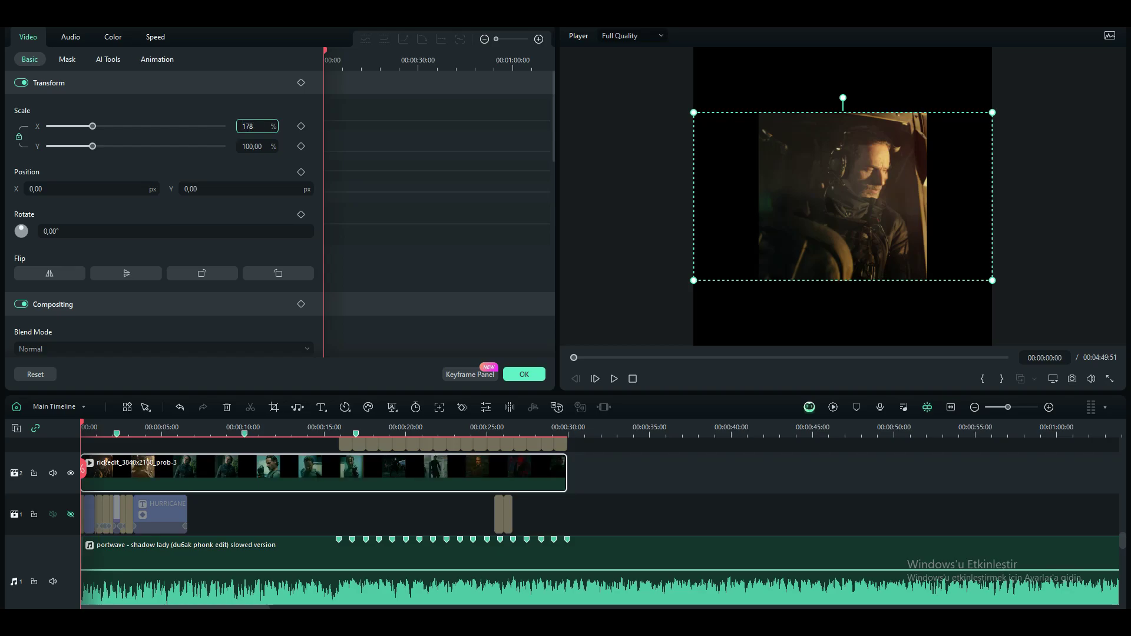
key(Return)
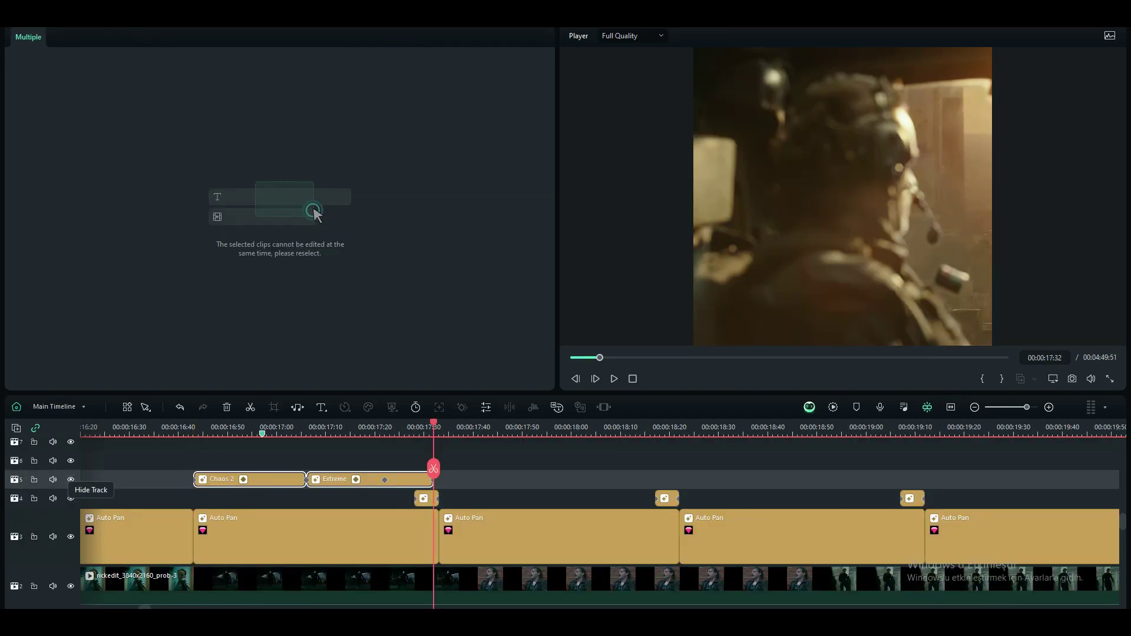
- Stack the Extreme effect on the track above Chaos 2 at 00:00:16:43 and review both effects' settings
drag(366, 479, 252, 461)
key(ctrl+equal)
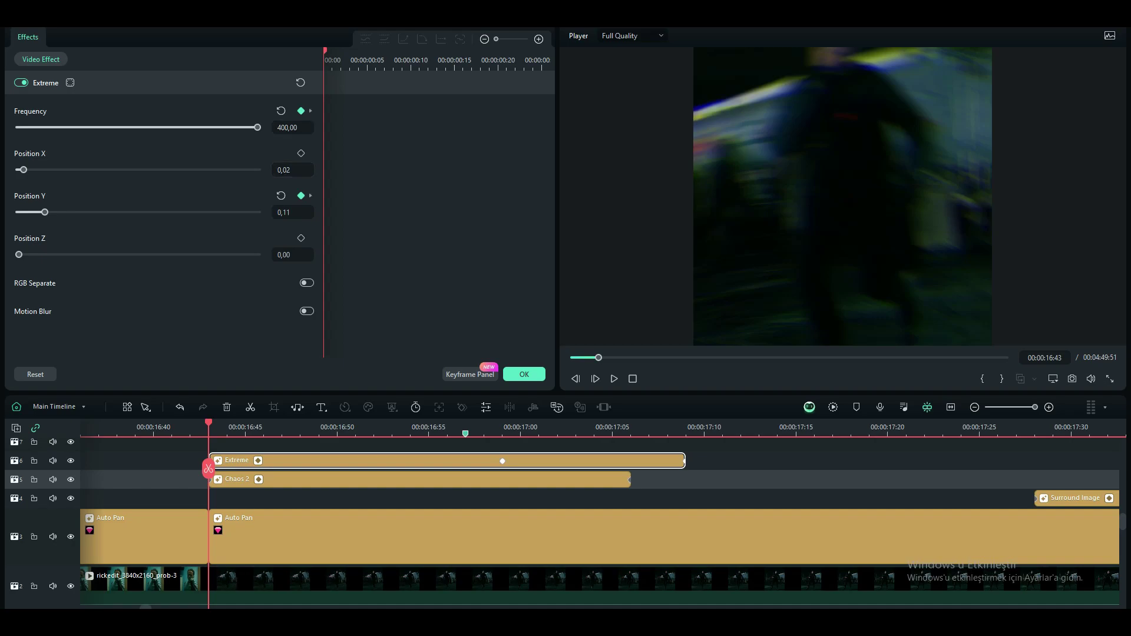
mouse_move(208, 468)
mouse_down()
mouse_move(686, 468)
mouse_move(210, 468)
mouse_up()
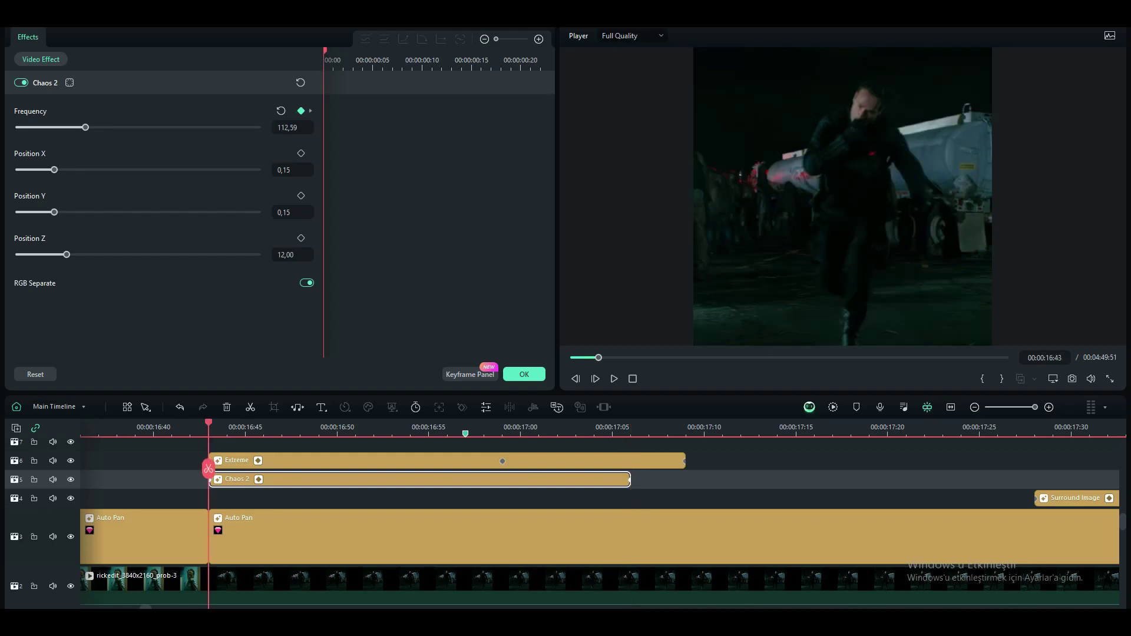
scroll(209, 468, down, 5)
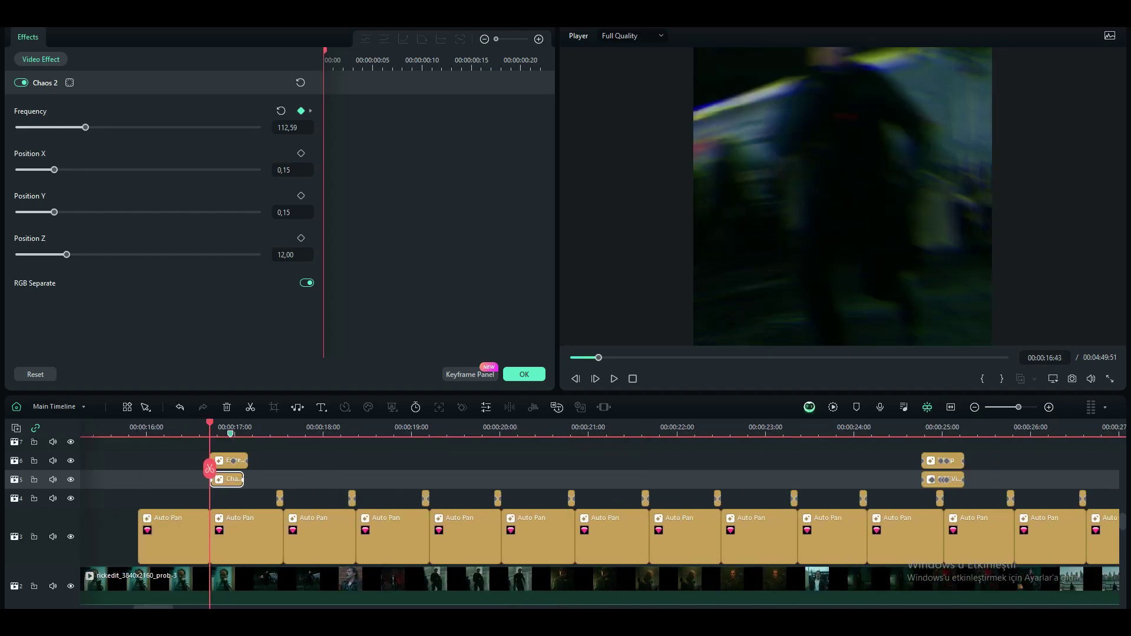
- Paste copies of the Extreme and Chaos 2 effects at another clip cut around 00:00:24
drag(210, 469, 881, 468)
scroll(637, 469, up, 3)
scroll(613, 469, down, 3)
key(ctrl+v)
key(ctrl+v)
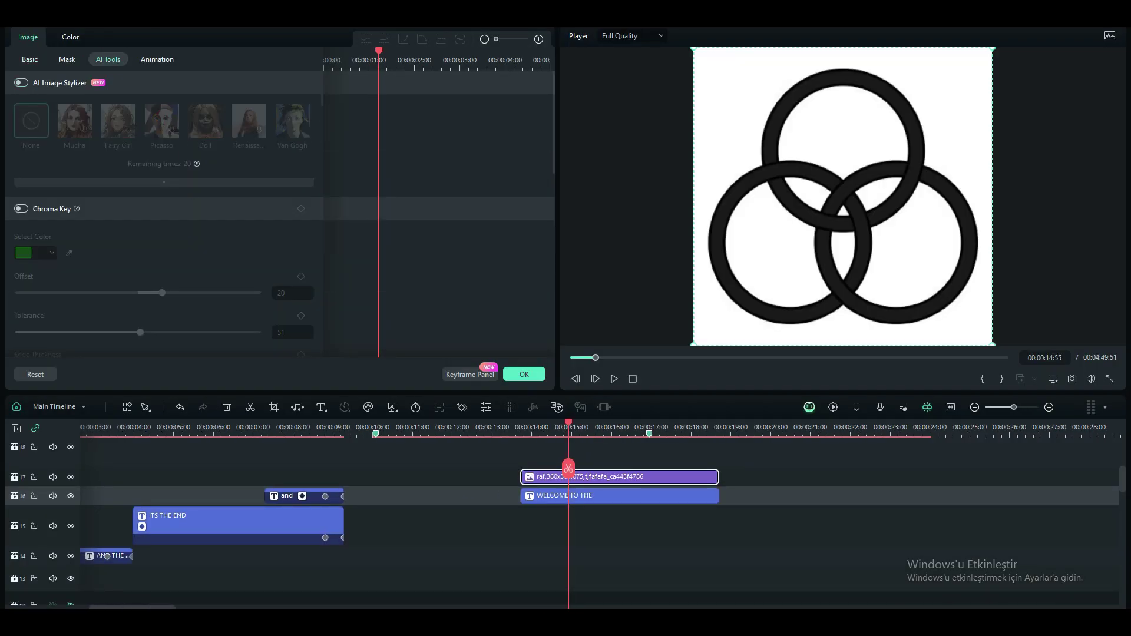
- Enable Chroma Key on the interlocking rings image and sample its white background as the key color
click(21, 209)
click(69, 252)
click(681, 120)
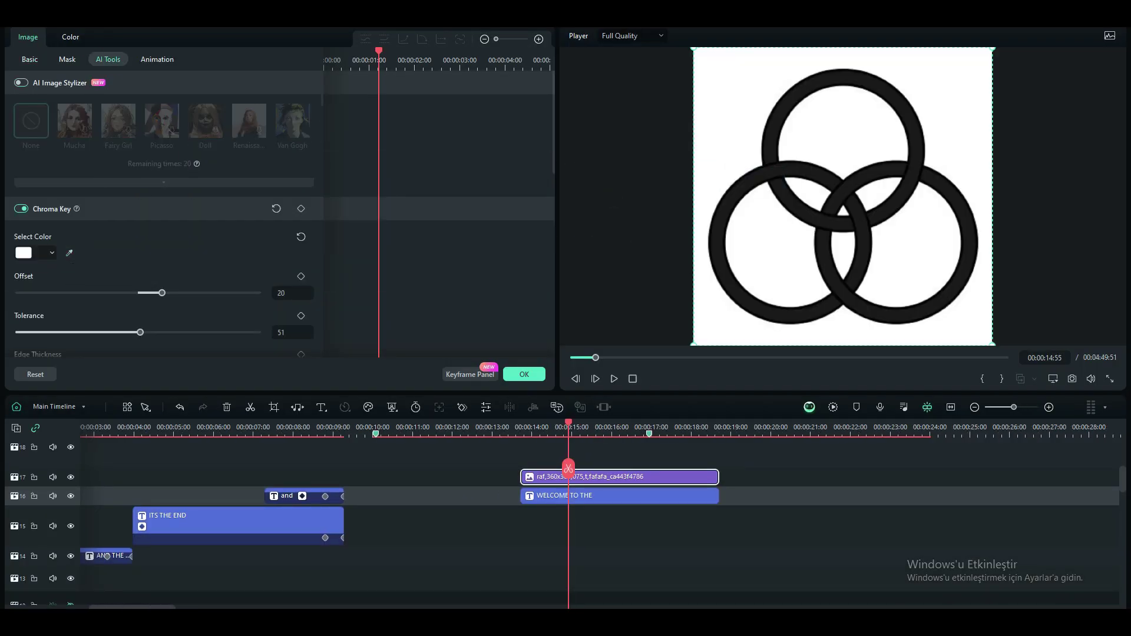
scroll(162, 224, down, 2)
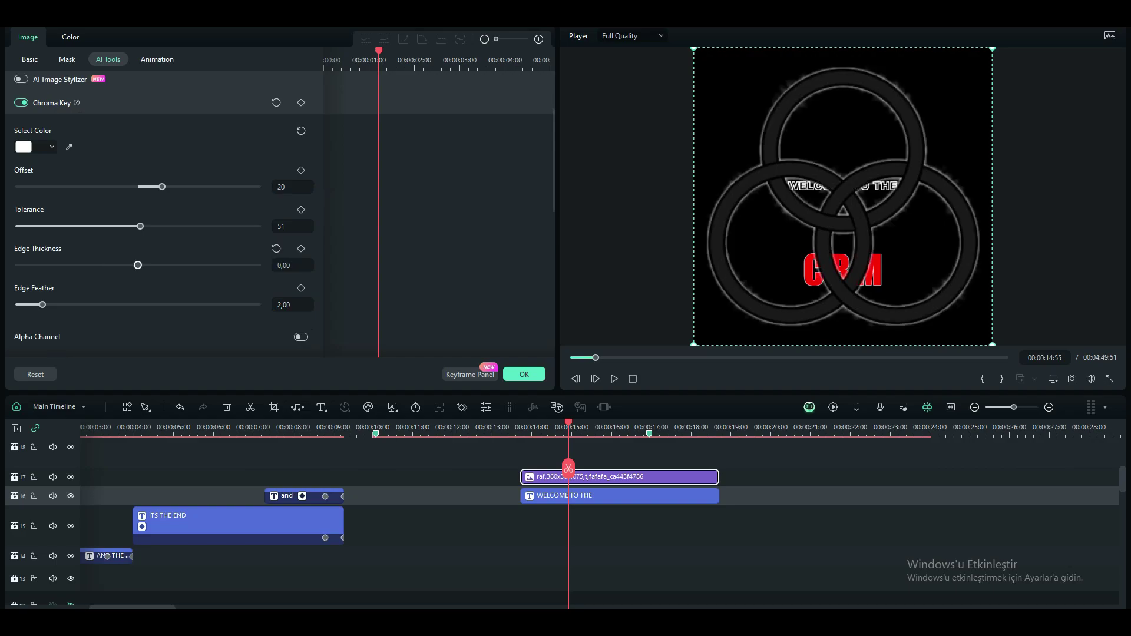
- Set the rings image's Chroma Key Edge Feather to 0,00 and reduce its Offset
drag(42, 305, 19, 305)
key(BackSpace)
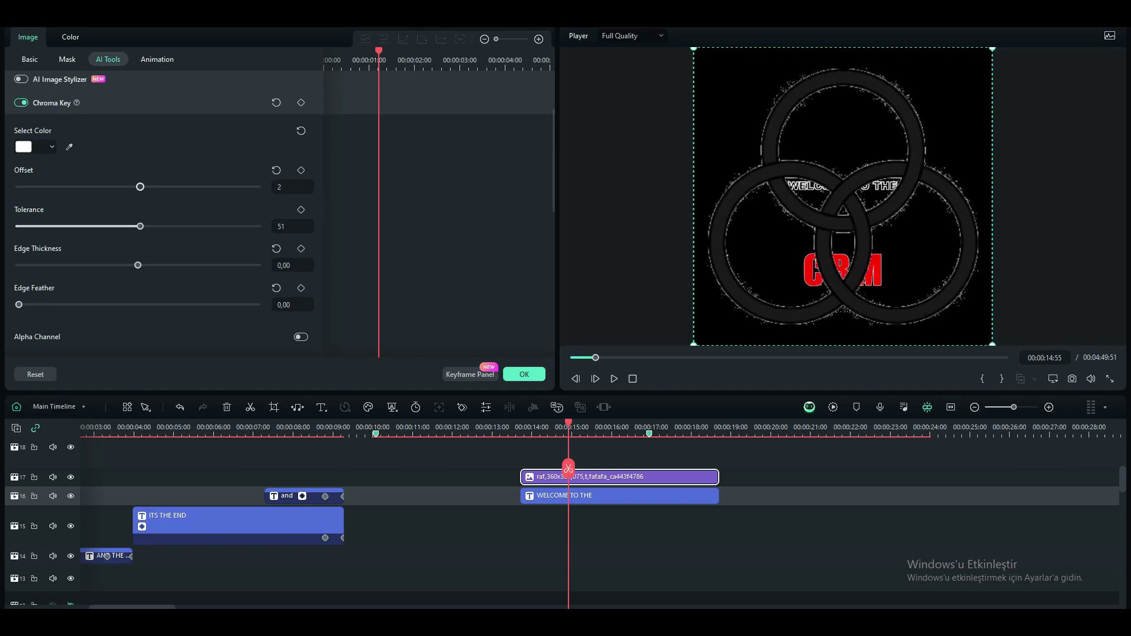
key(BackSpace)
key(Return)
- Apply the favorite Outline effect to the rings image with a width of 0,10 and an opacity of 97,00
click(251, 42)
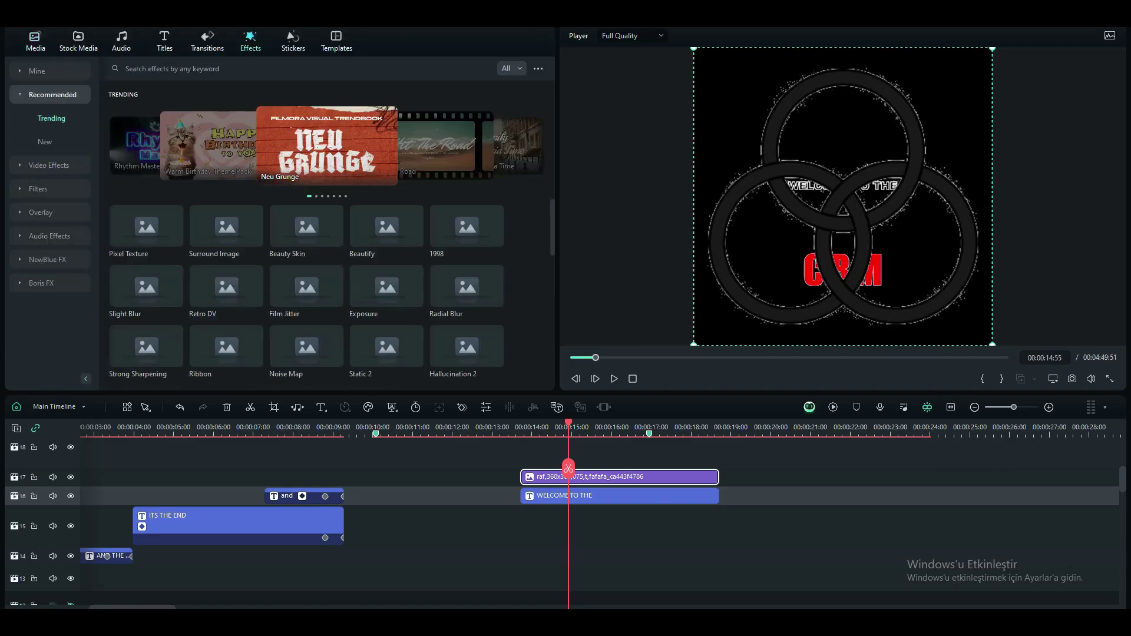
click(37, 71)
drag(227, 148, 613, 477)
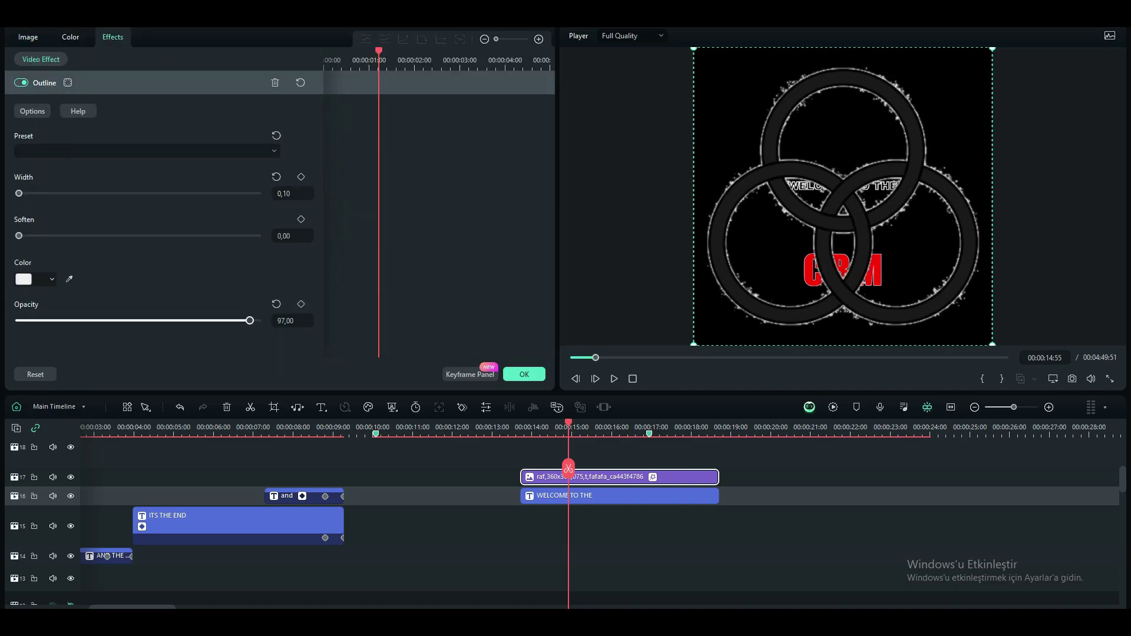
click(524, 374)
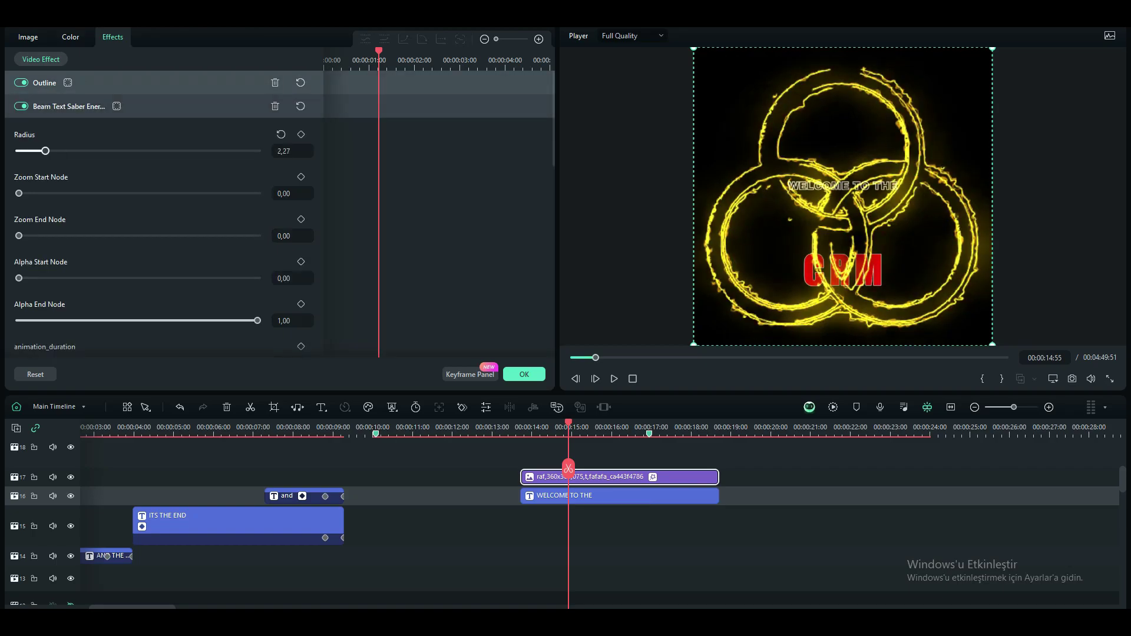
- Change the color of the rings image's Beam Text Saber effect to red (255, 0, 4)
scroll(162, 224, down, 3)
scroll(163, 224, down, 3)
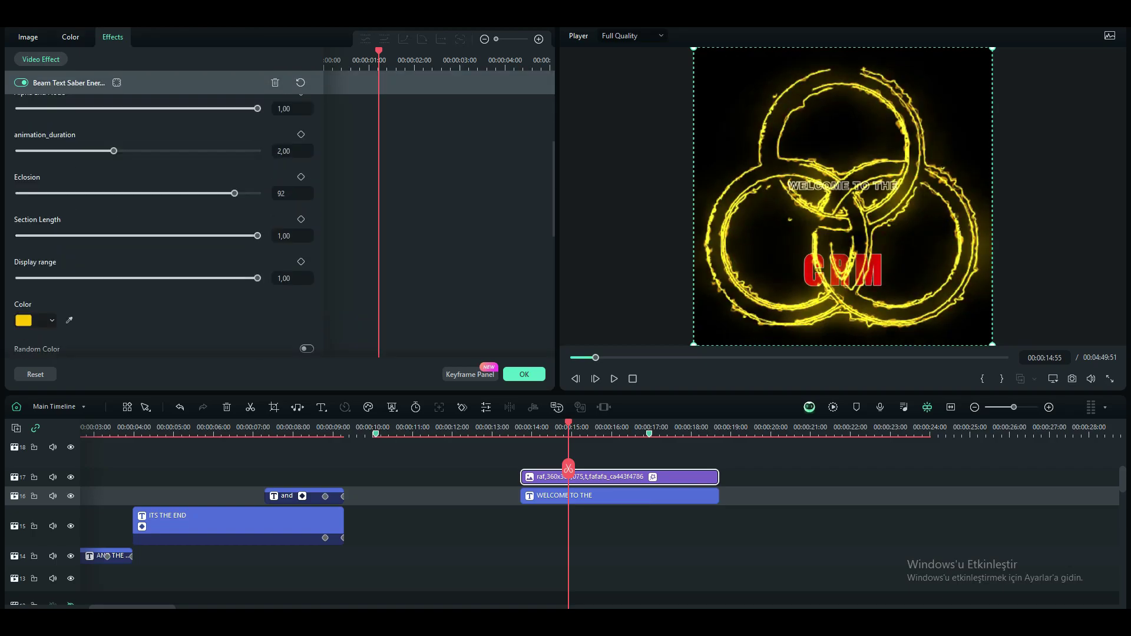
click(35, 320)
click(64, 441)
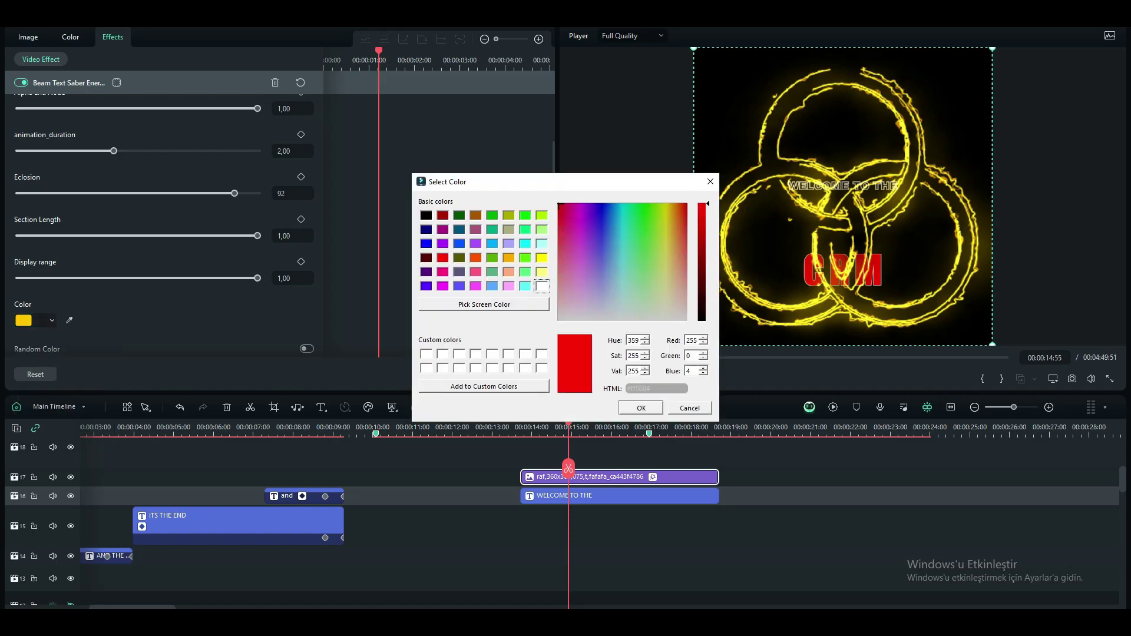
click(642, 408)
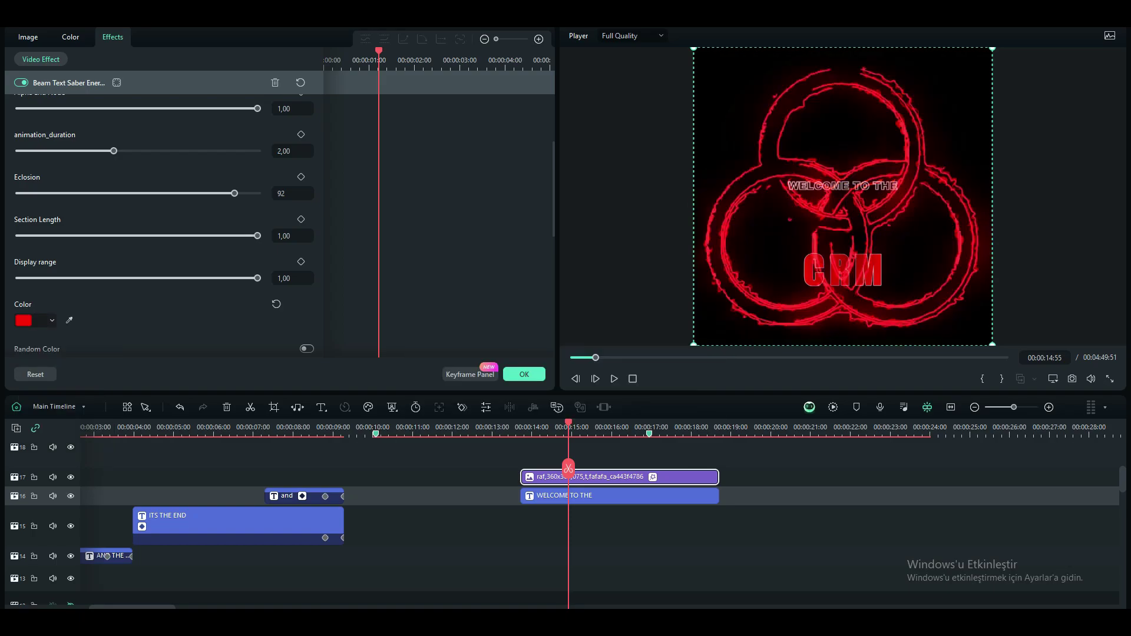
- Play back the rings image's saber animation together with the WELCOME TO THE title from the clip's start
scroll(162, 224, down, 2)
scroll(162, 224, up, 3)
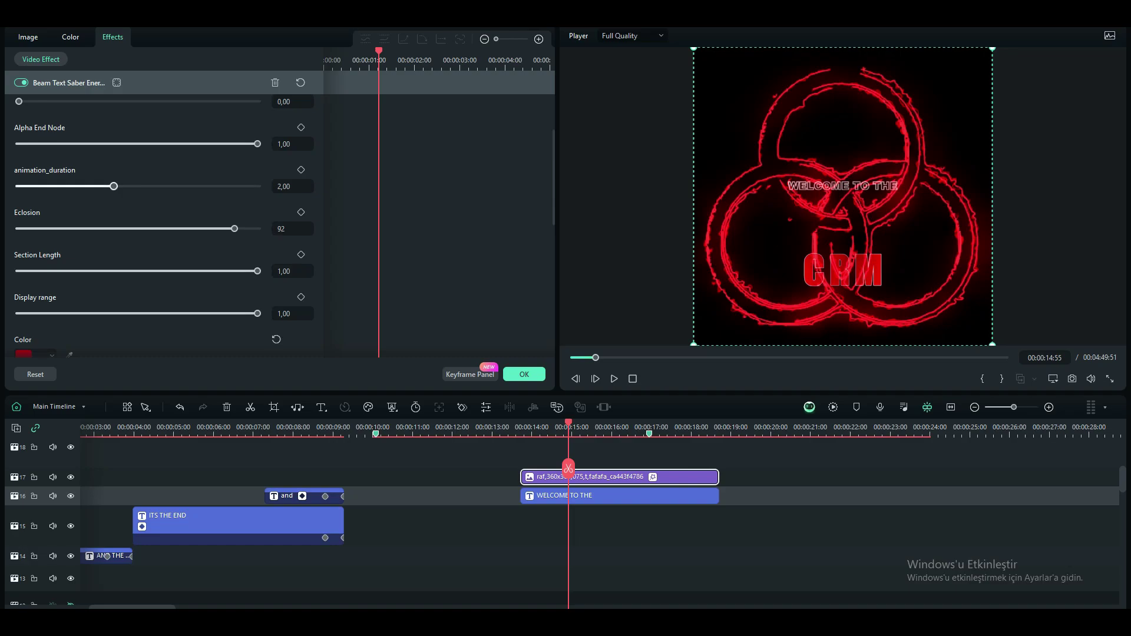
key(Up)
key(space)
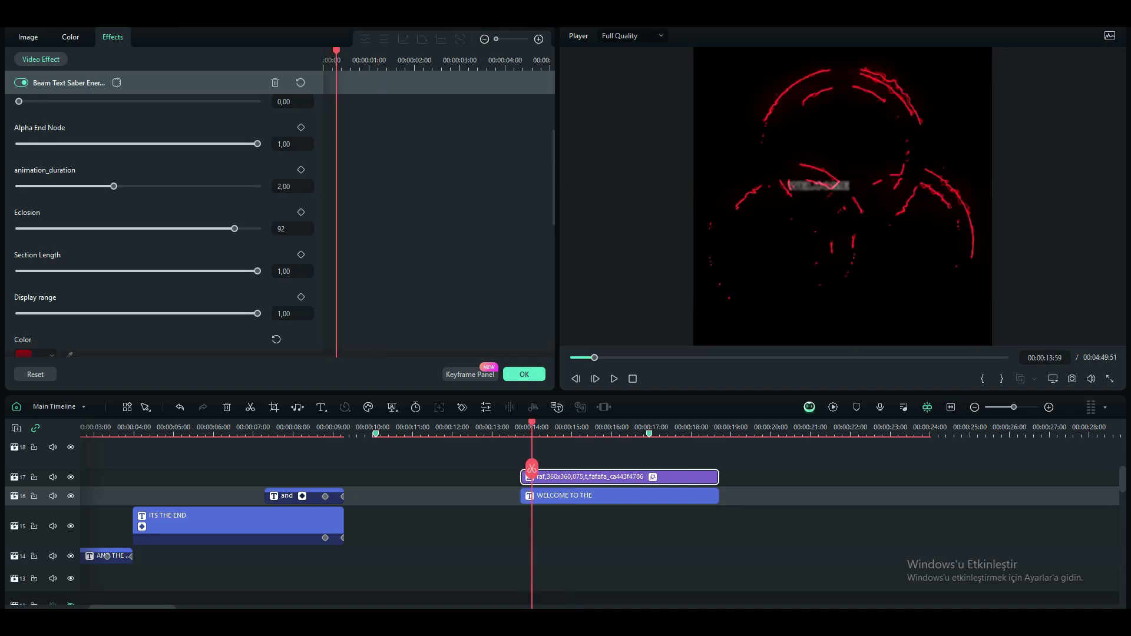
key(space)
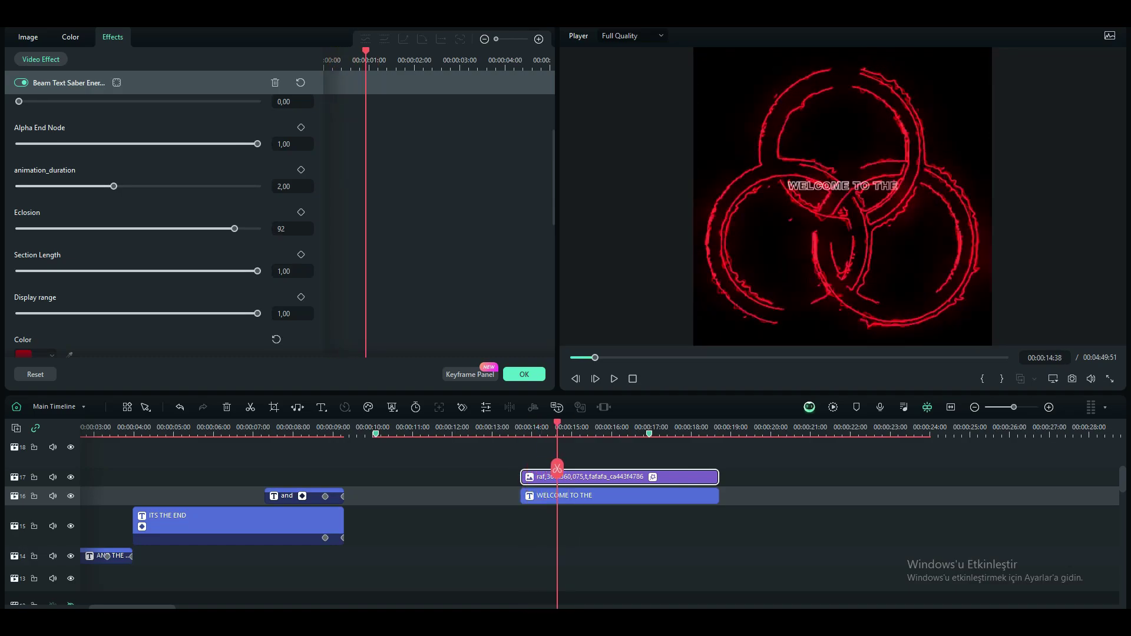
key(space)
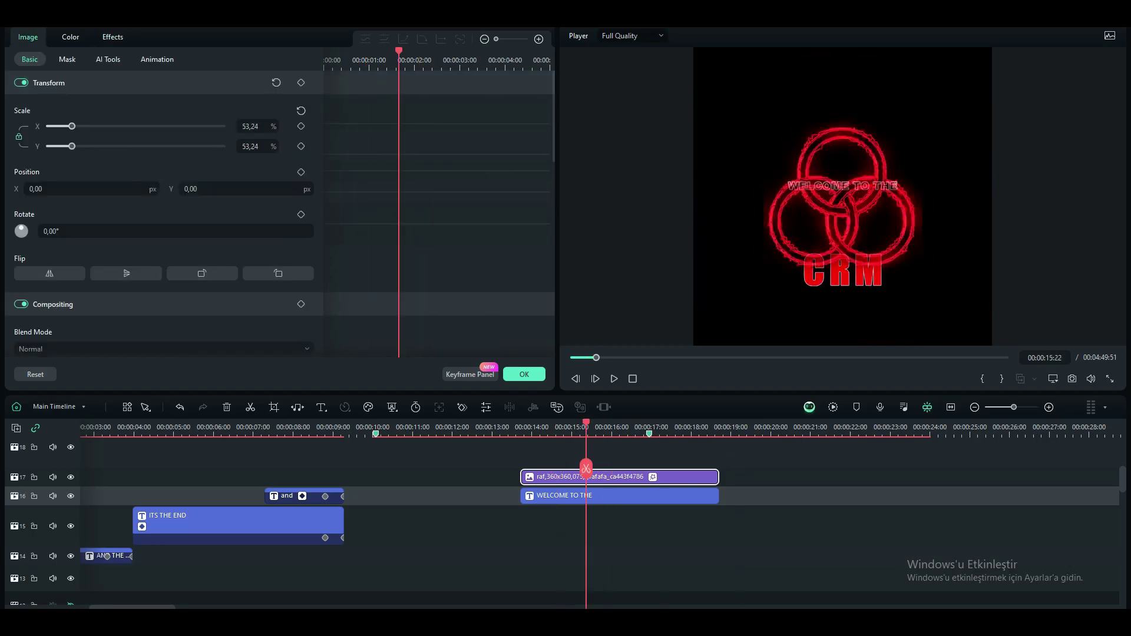
- Scale the rings image to about 23% and move it to about Y -93 px, between WELCOME TO THE and CRM
key(ctrl+equal)
drag(71, 126, 59, 126)
drag(843, 197, 844, 215)
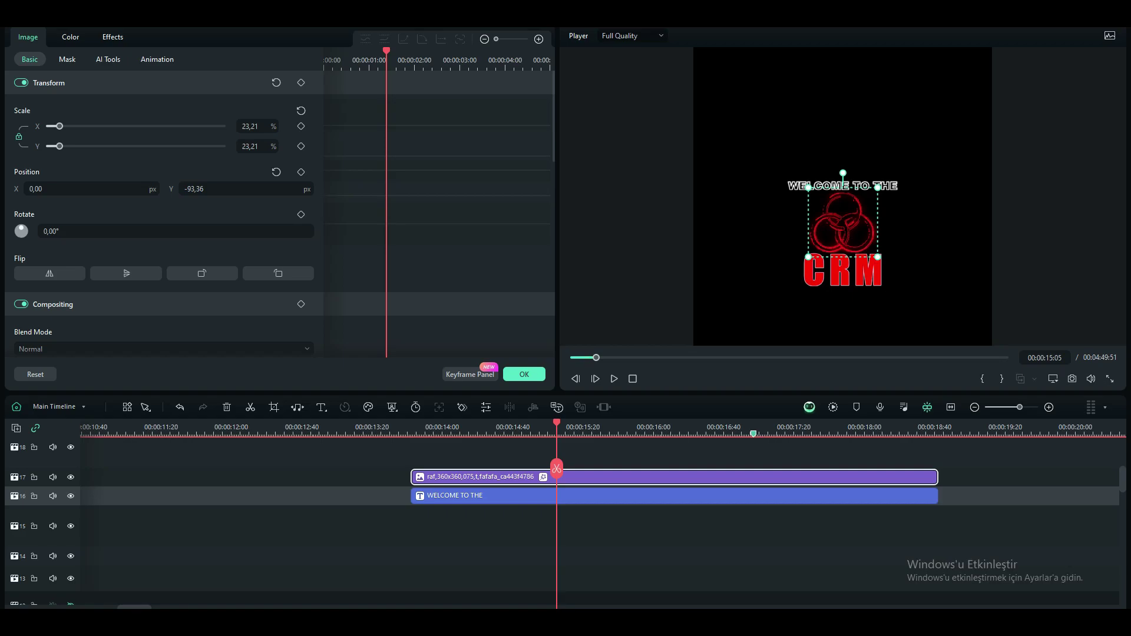
- Set the Beam Text Saber effect's animation_duration to 1,38 on the rings image
key(ctrl+equal)
click(113, 36)
scroll(147, 206, down, 5)
drag(112, 184, 85, 184)
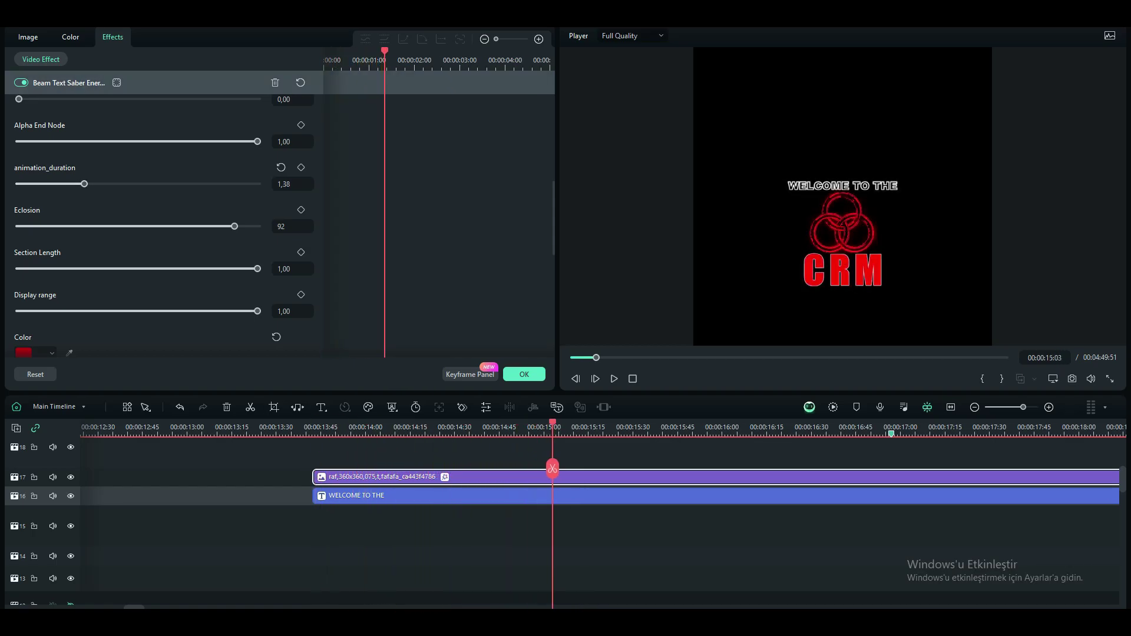
- Inspect the WELCOME TO THE CRM title and rings image up close, and restore the preview zoom to Fit
key(ctrl+minus)
key(ctrl+minus)
key(ctrl+minus)
key(ctrl+minus)
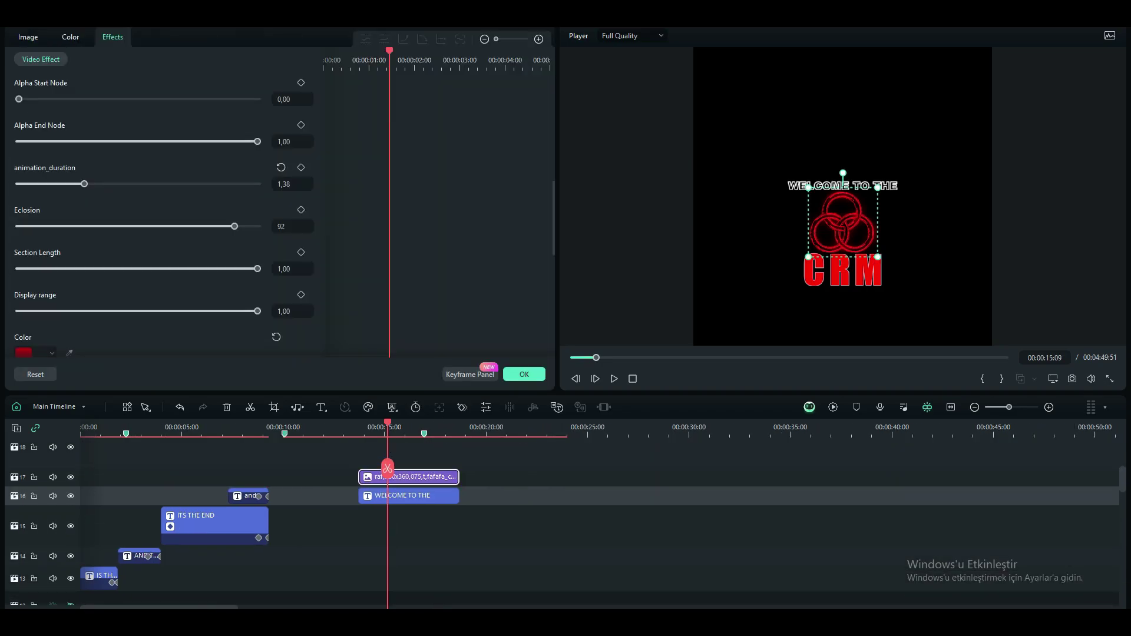
click(408, 495)
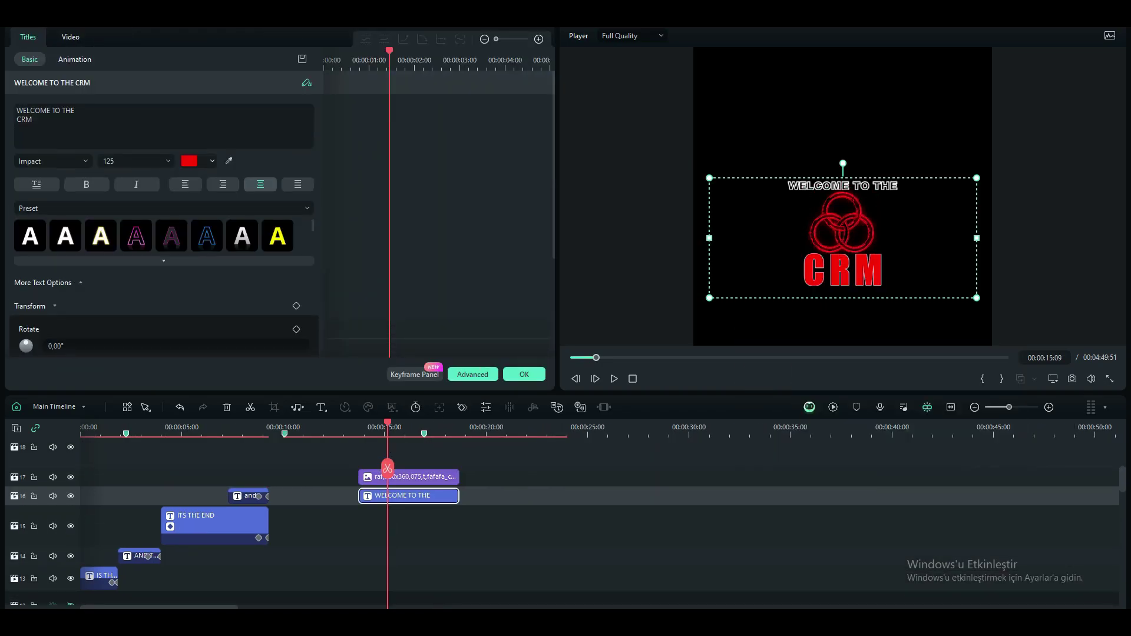
scroll(843, 235, up, 2)
scroll(164, 236, down, 3)
click(408, 477)
drag(55, 254, 17, 255)
right_click(629, 340)
mouse_move(677, 414)
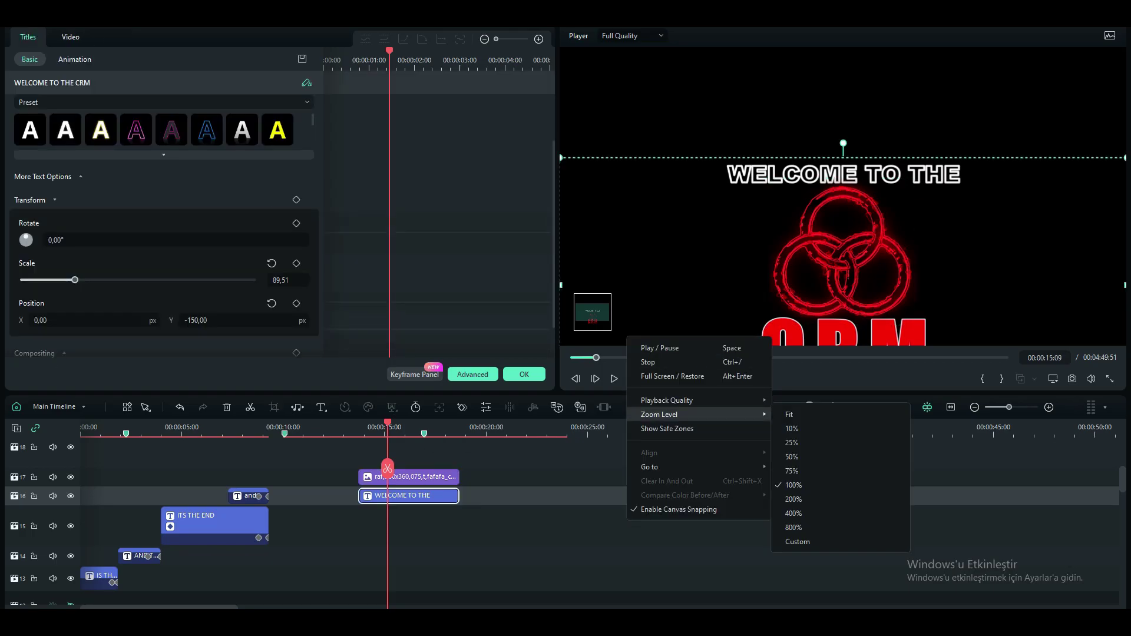
click(789, 415)
scroll(590, 566, down, 1)
click(590, 566)
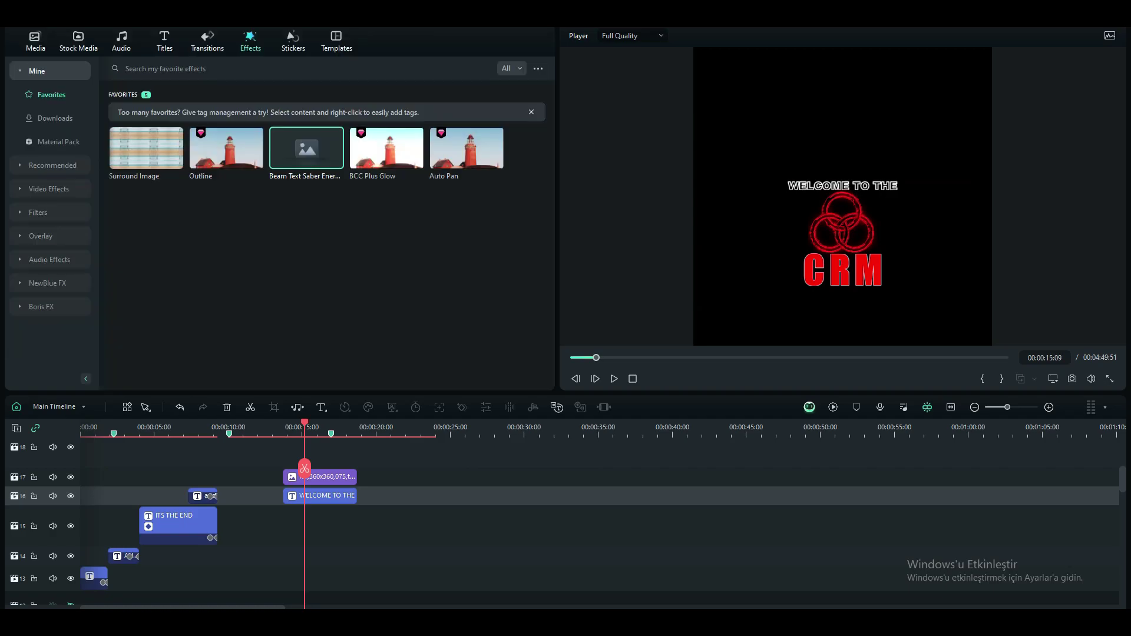
- Turn the IS THIS THE END OF IT title at the timeline's start into a compound clip named Compound Clip 1
key(Home)
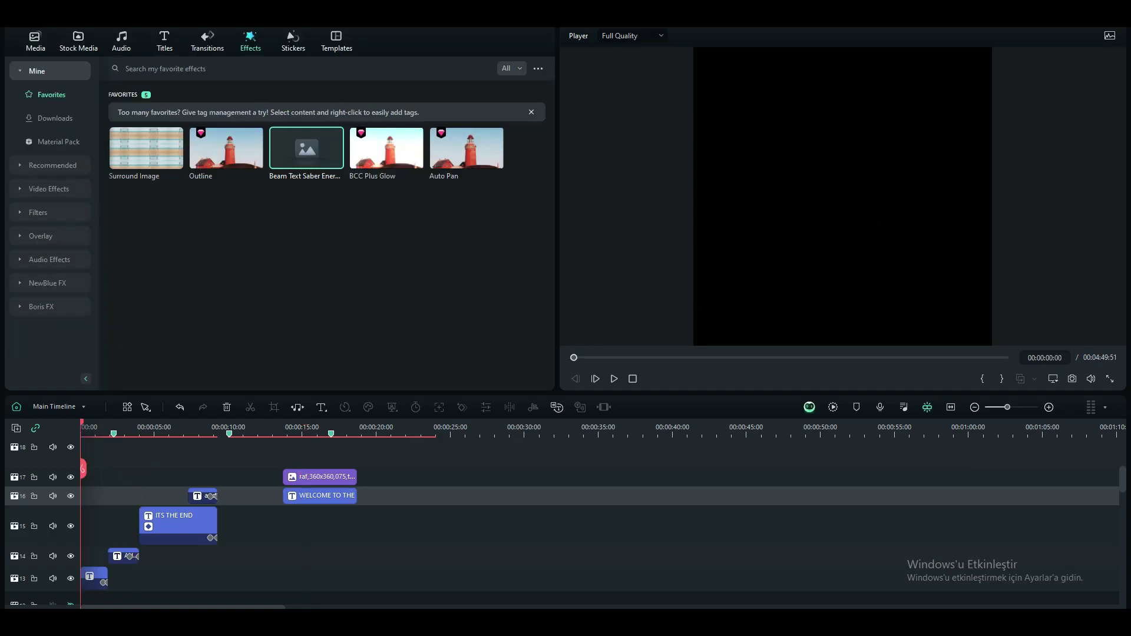
key(ctrl+equal)
right_click(113, 551)
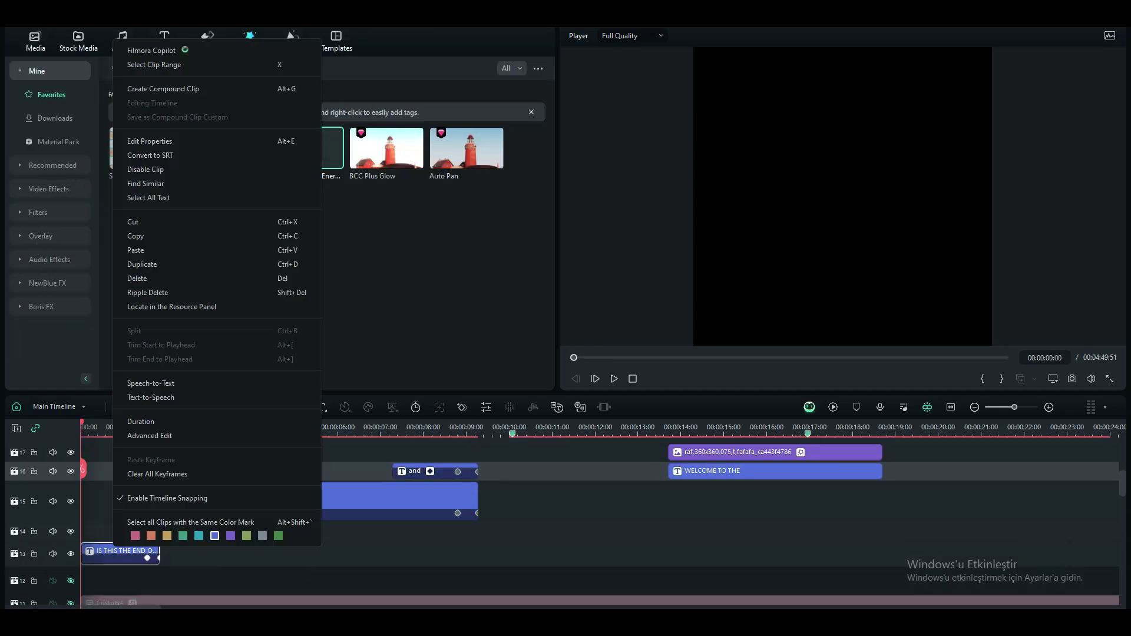
click(154, 103)
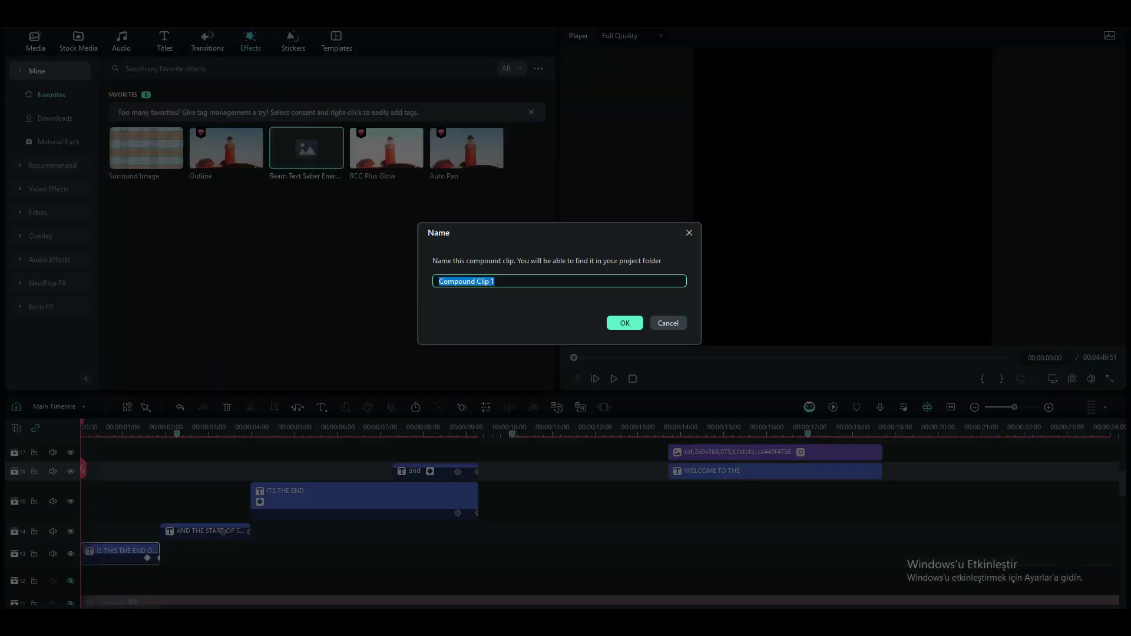
key(Return)
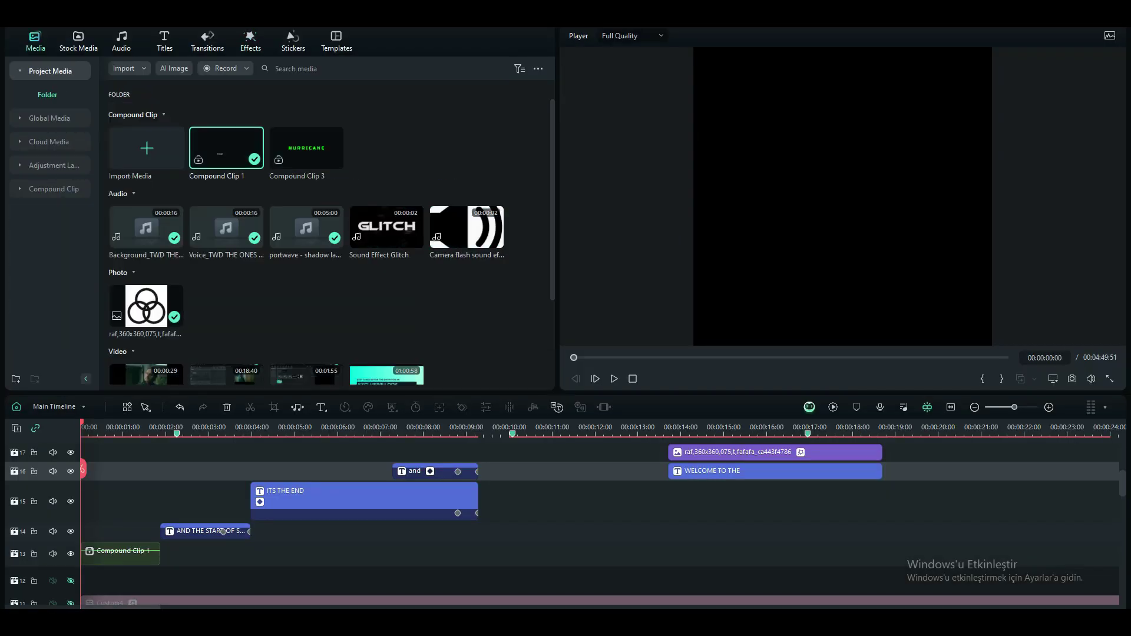
- Apply the BCC Plus Glow effect to Compound Clip 1 and set its Brightness to 300
drag(386, 148, 223, 531)
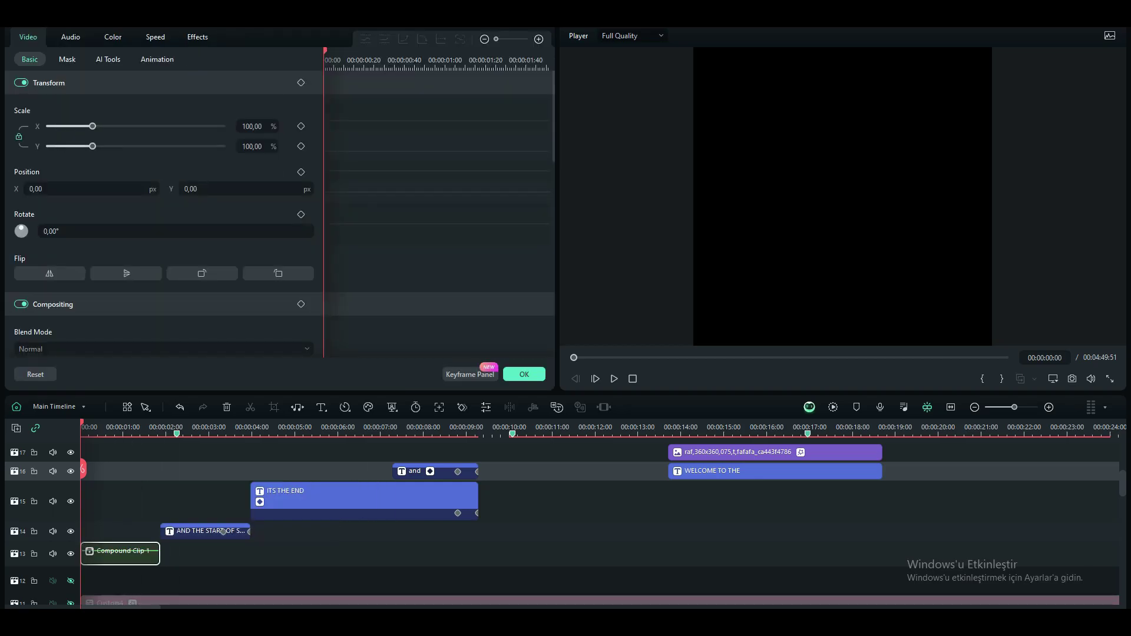
text(300)
key(Return)
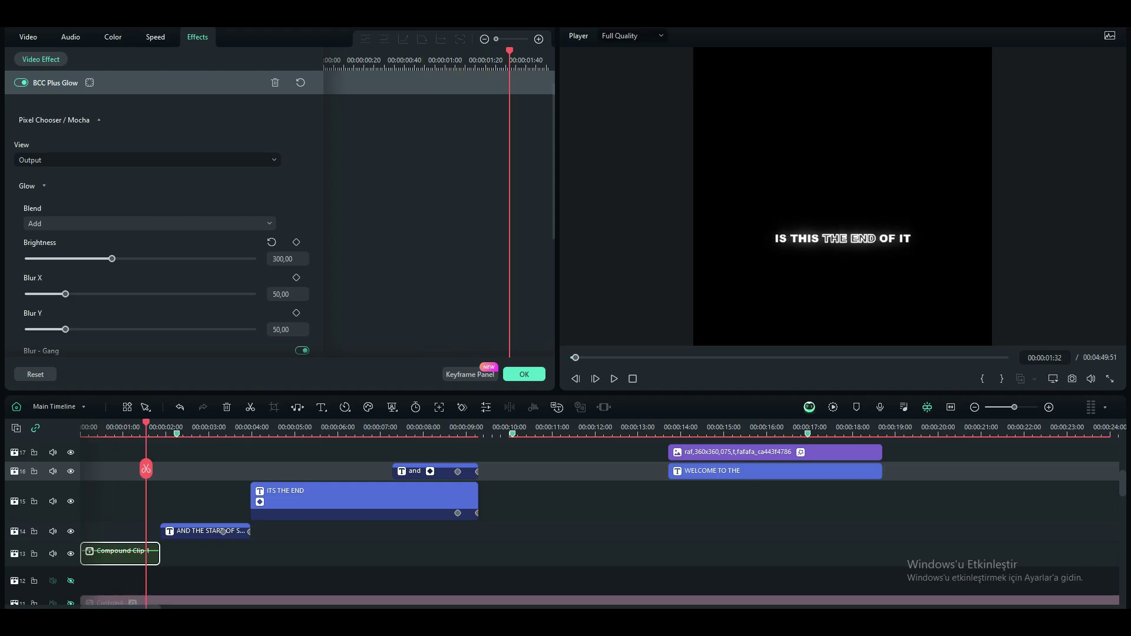
- Turn the AND THE START OF SOMETHING ELSE title into a compound clip with the suggested name
click(196, 531)
right_click(196, 531)
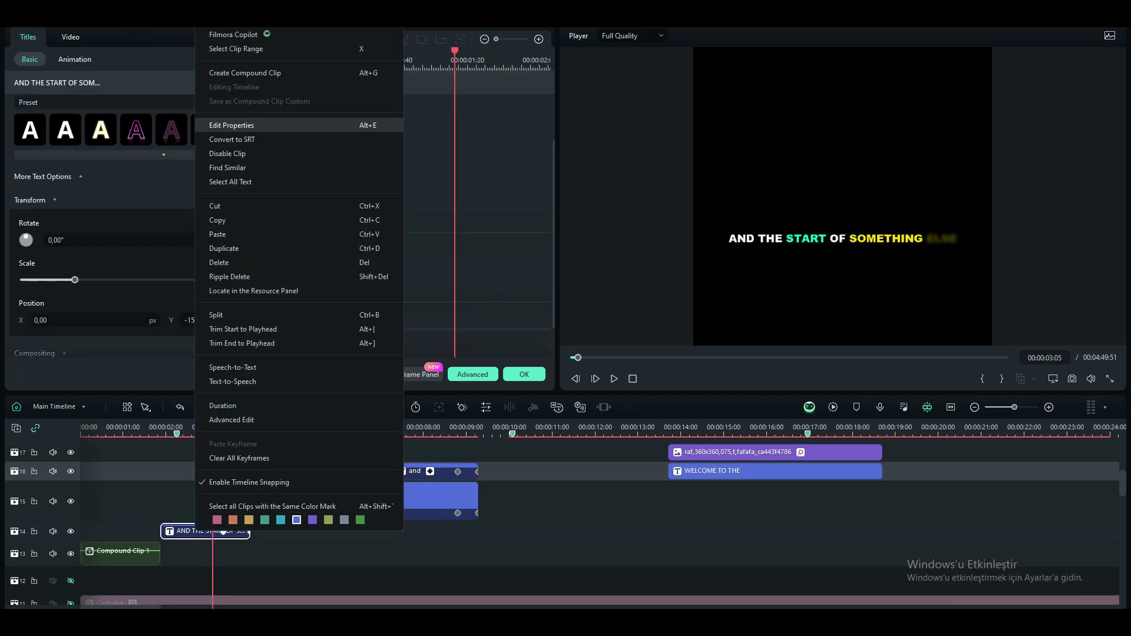
click(247, 72)
click(626, 321)
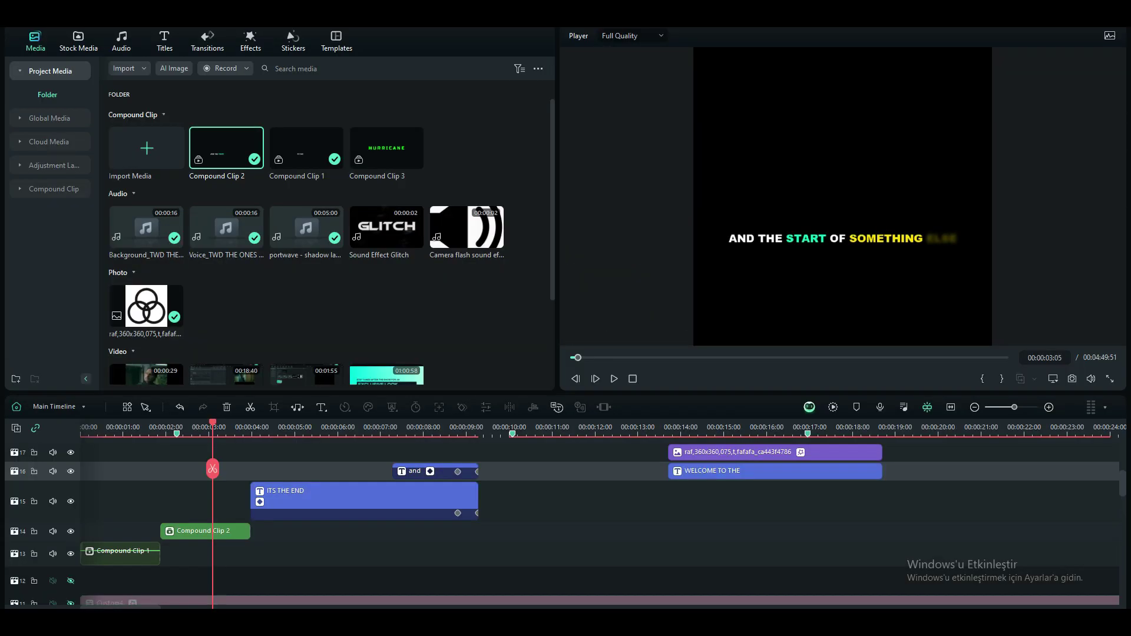
- Apply BCC Plus Glow from the favorite effects to the second title's compound clip and set its Brightness to 300
click(251, 41)
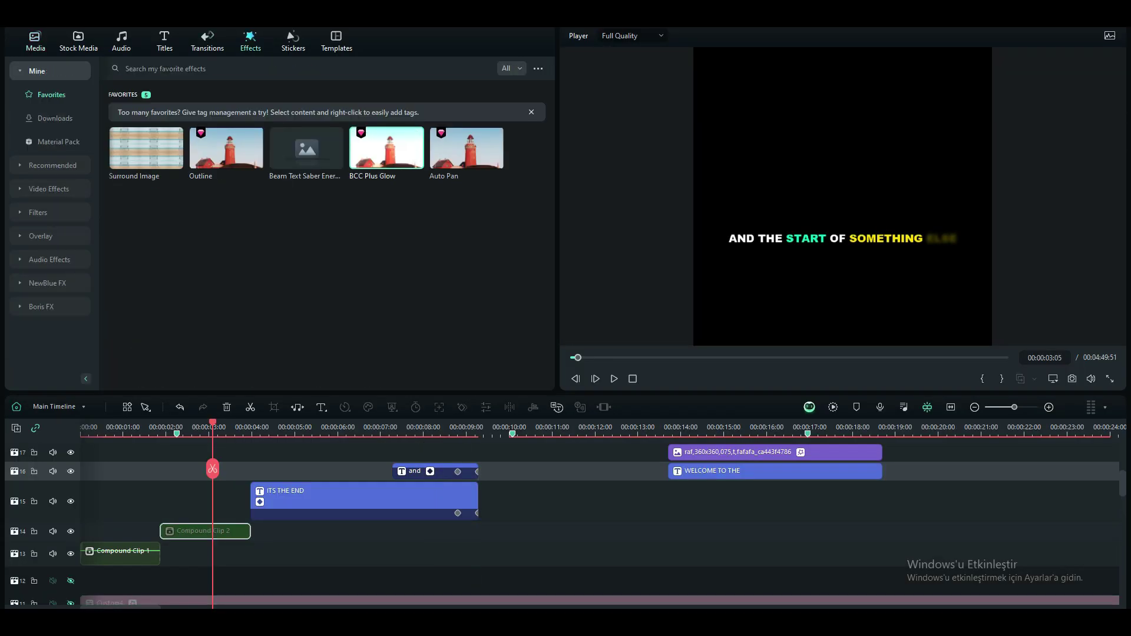
drag(386, 147, 205, 531)
click(27, 186)
click(288, 259)
text(300)
key(Return)
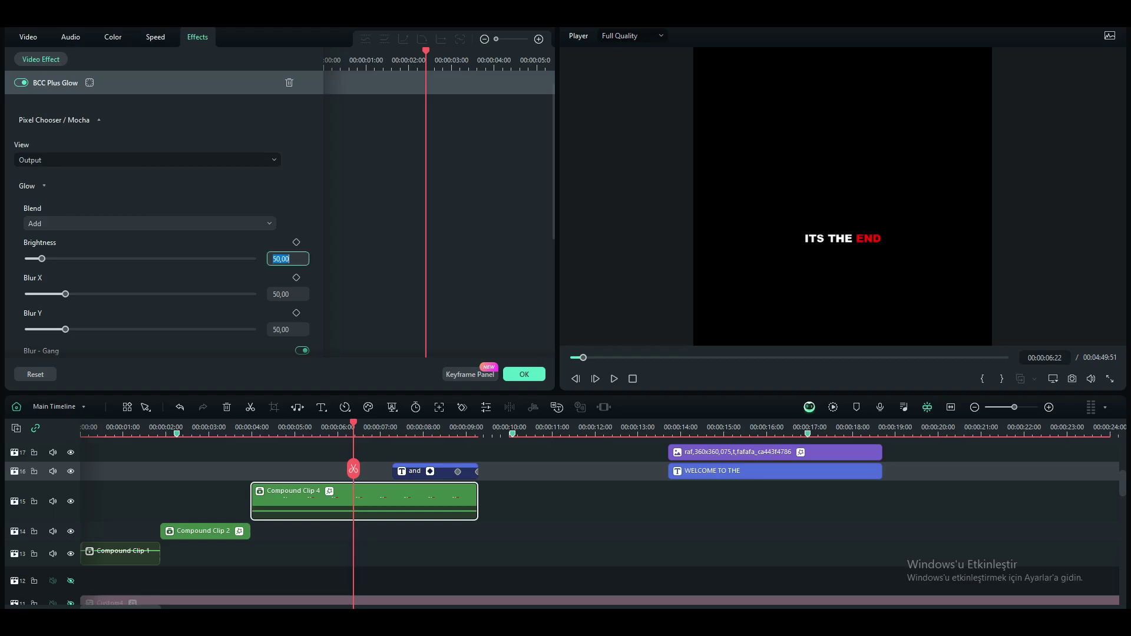
- Open the properties of the WELCOME TO THE CRM compound clip beneath the rings image
scroll(162, 224, down, 10)
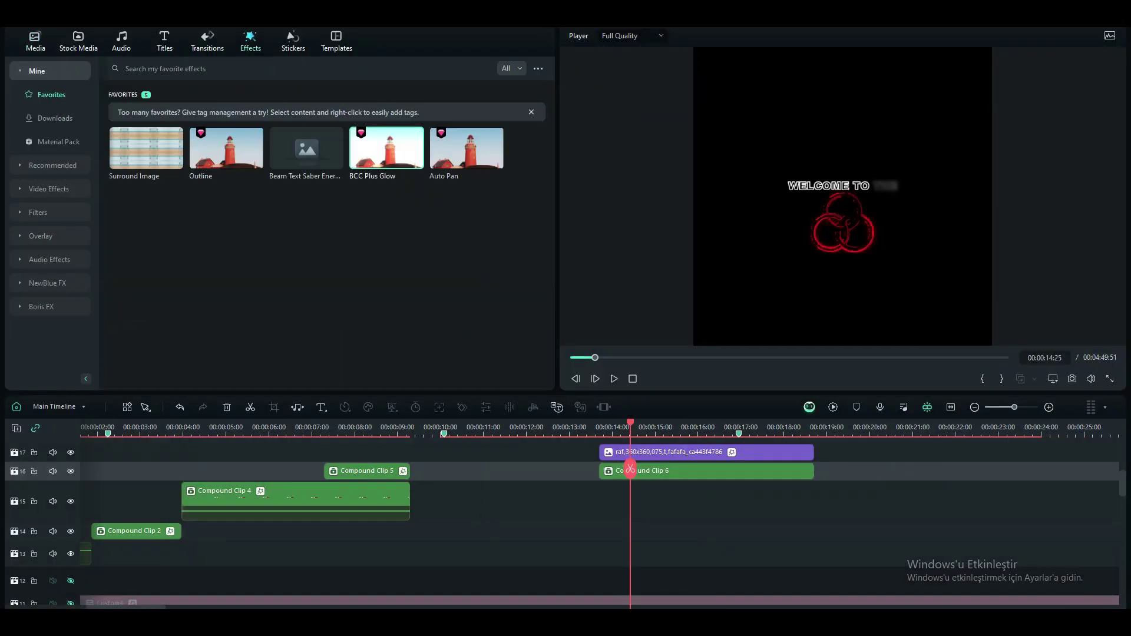
double_click(715, 471)
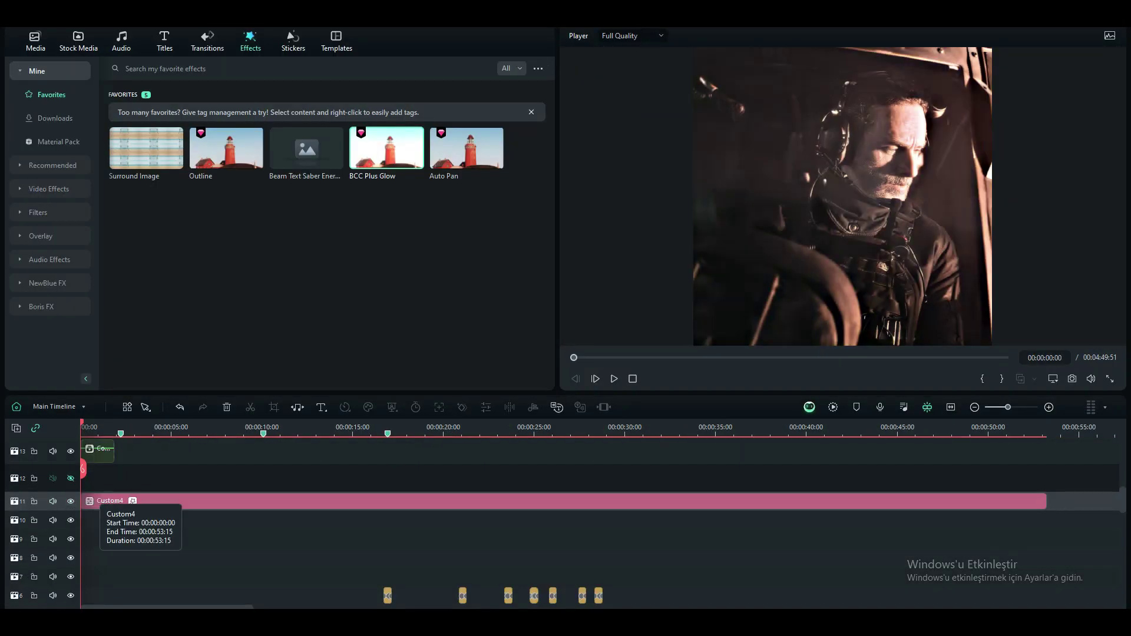
- Go to 00:00:08:22 and open the effect settings of the Custom4 adjustment layer
scroll(97, 501, down, 5)
click(232, 469)
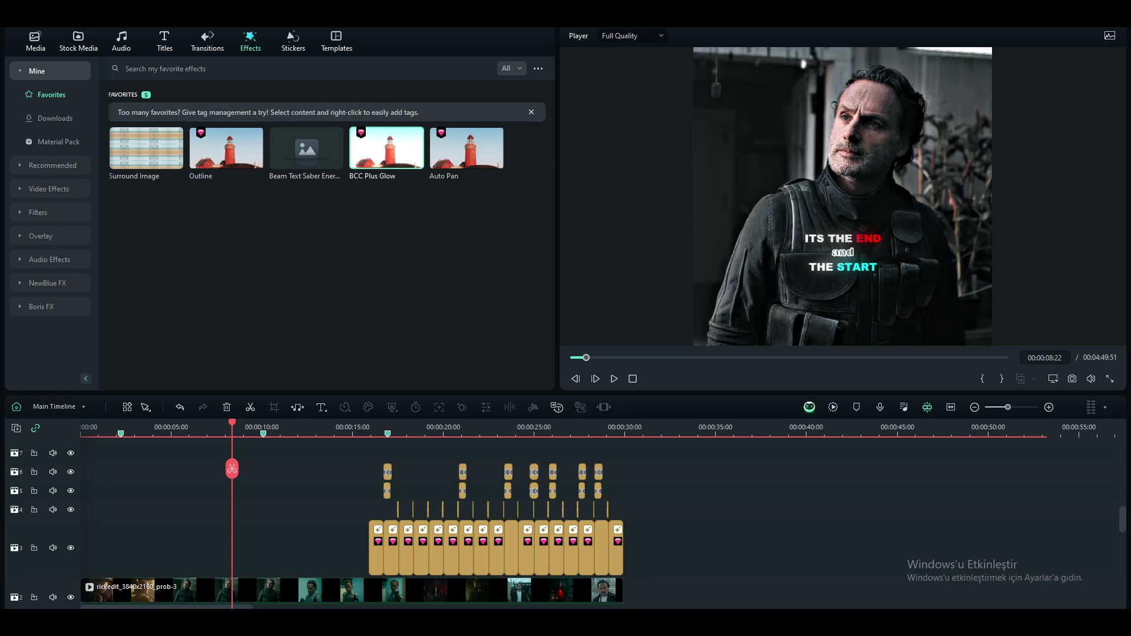
scroll(232, 501, up, 6)
click(233, 525)
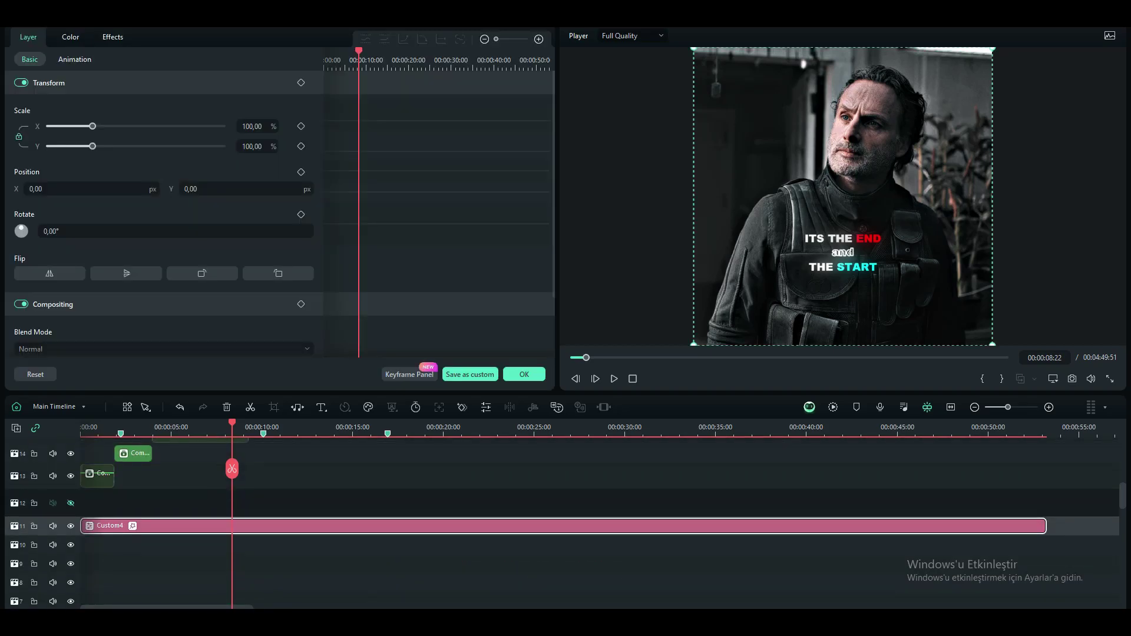
click(112, 36)
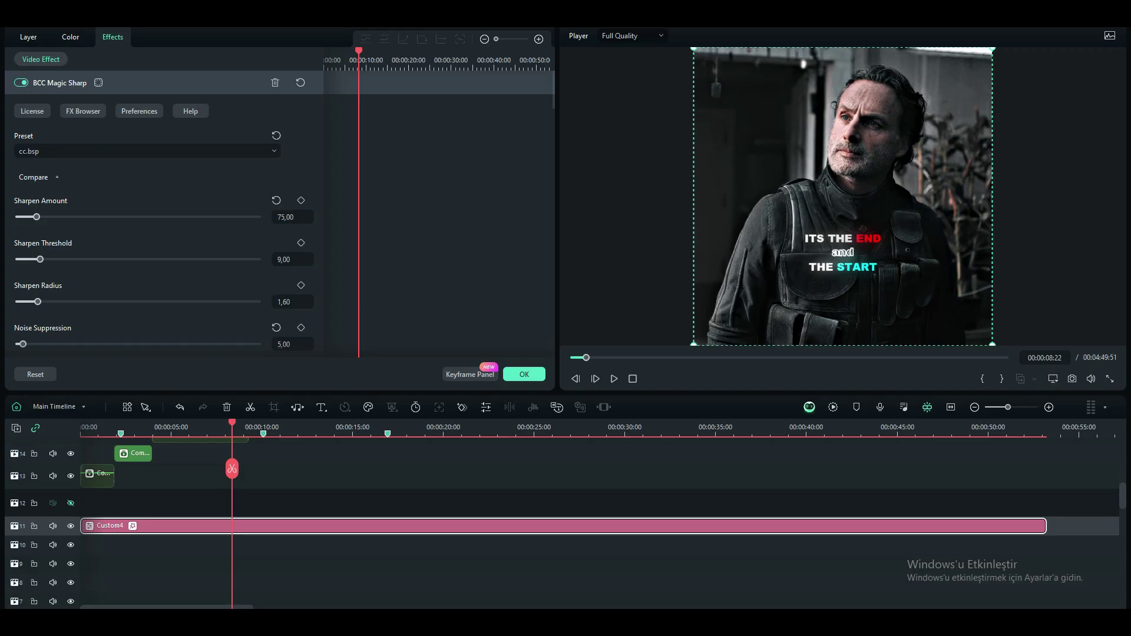
- Review the adjustment layer's BCC Magic Sharp settings, including Detail, Channel and Range Tuning
scroll(164, 224, down, 1)
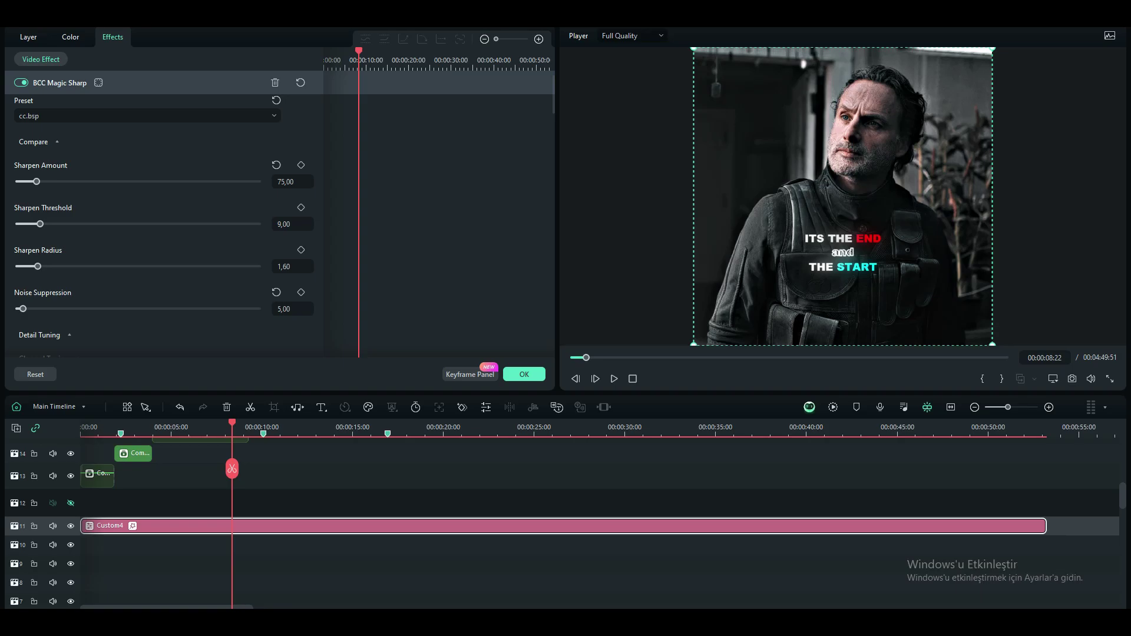
scroll(164, 224, down, 1)
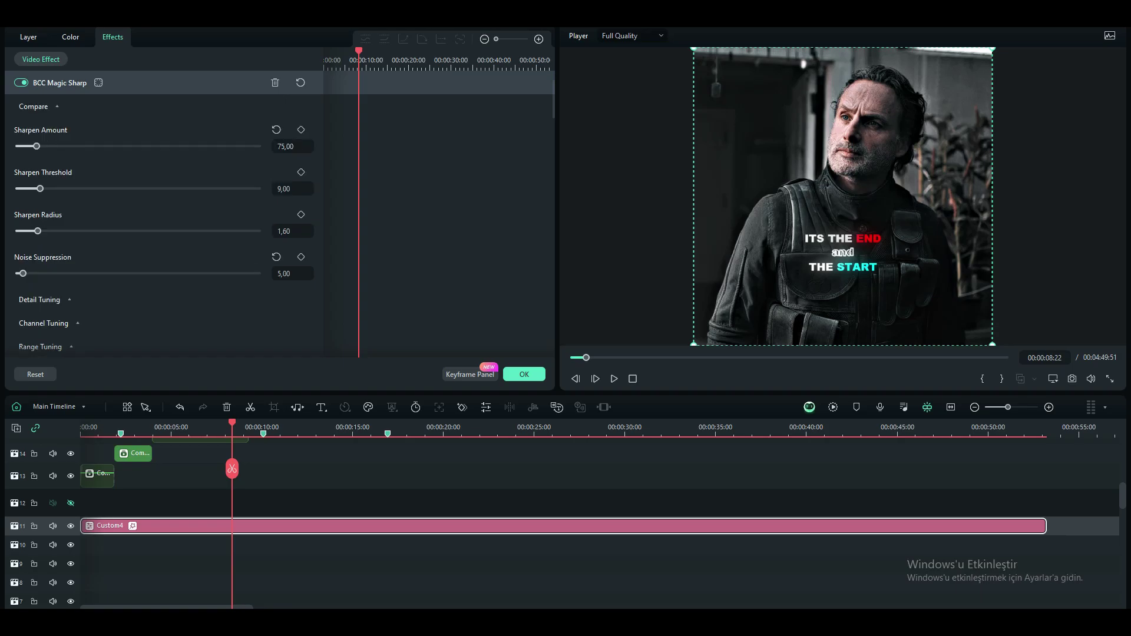
scroll(164, 224, down, 3)
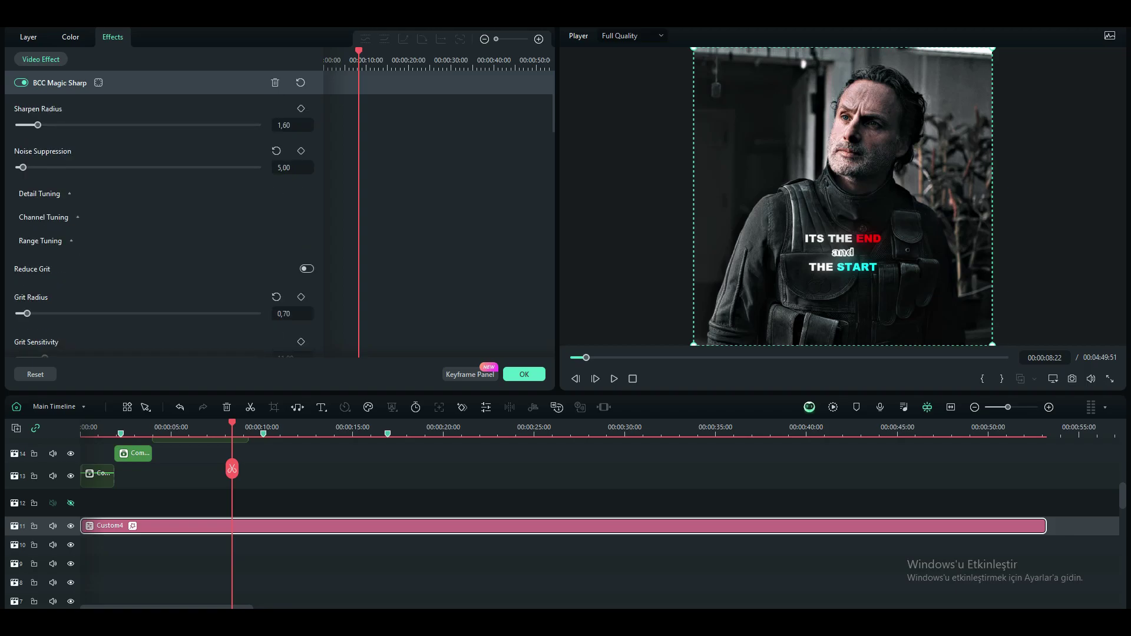
scroll(164, 224, down, 2)
scroll(164, 224, down, 4)
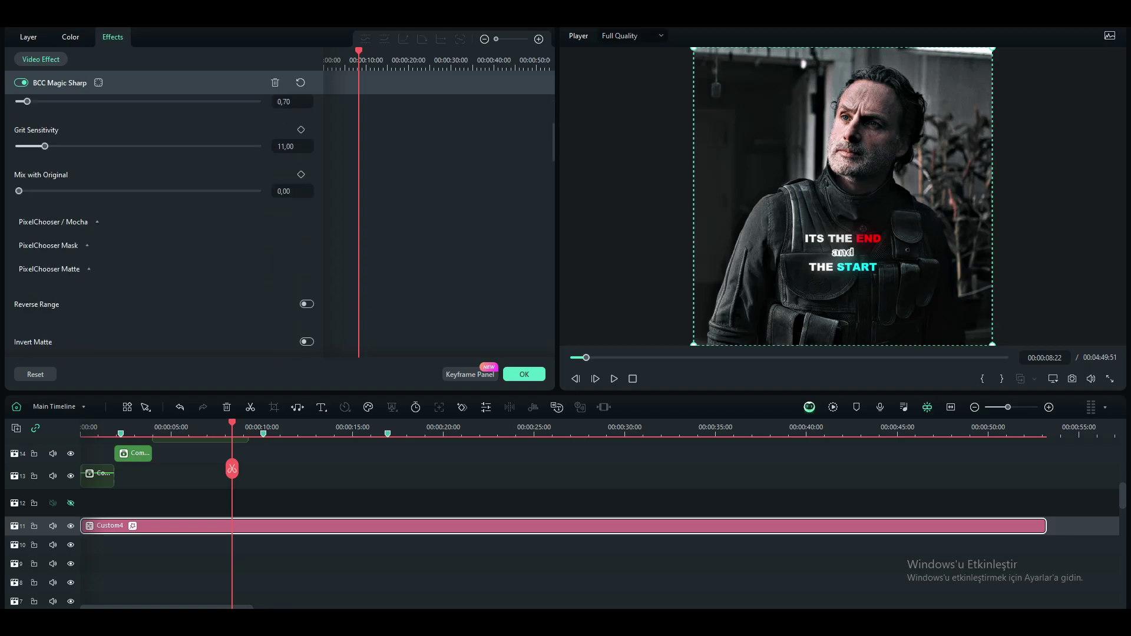
scroll(164, 225, up, 10)
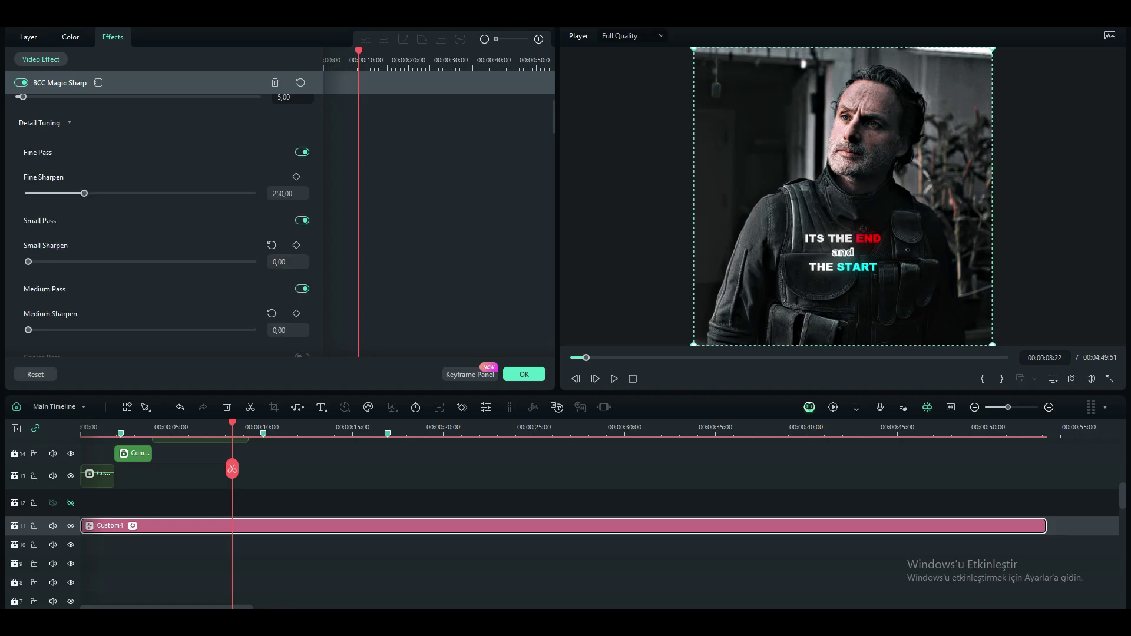
scroll(165, 226, down, 5)
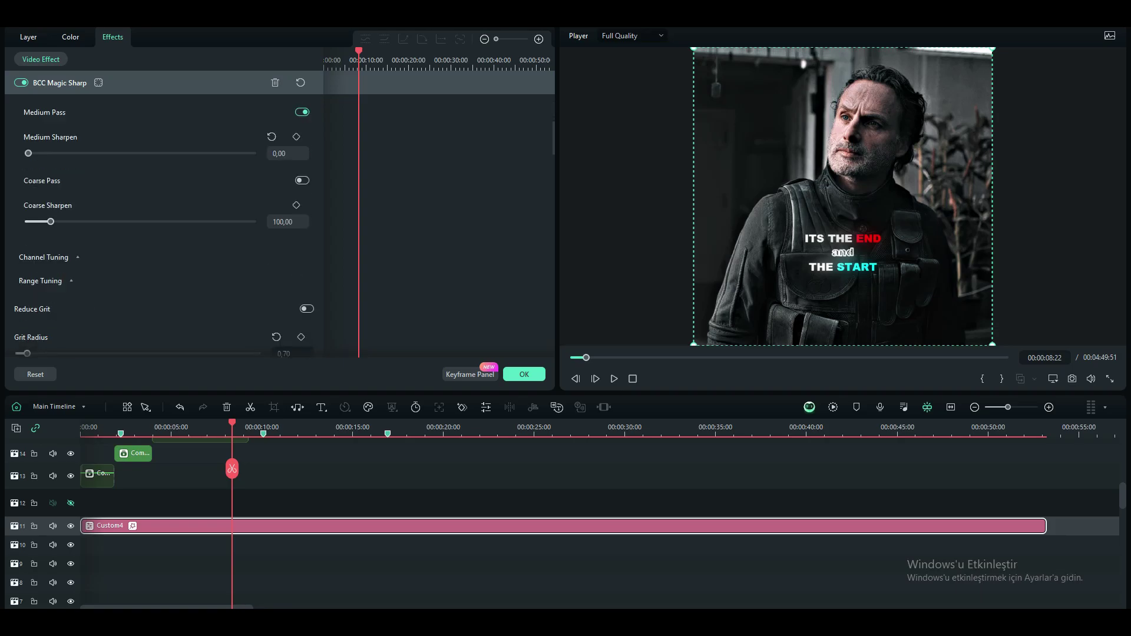
scroll(165, 227, down, 9)
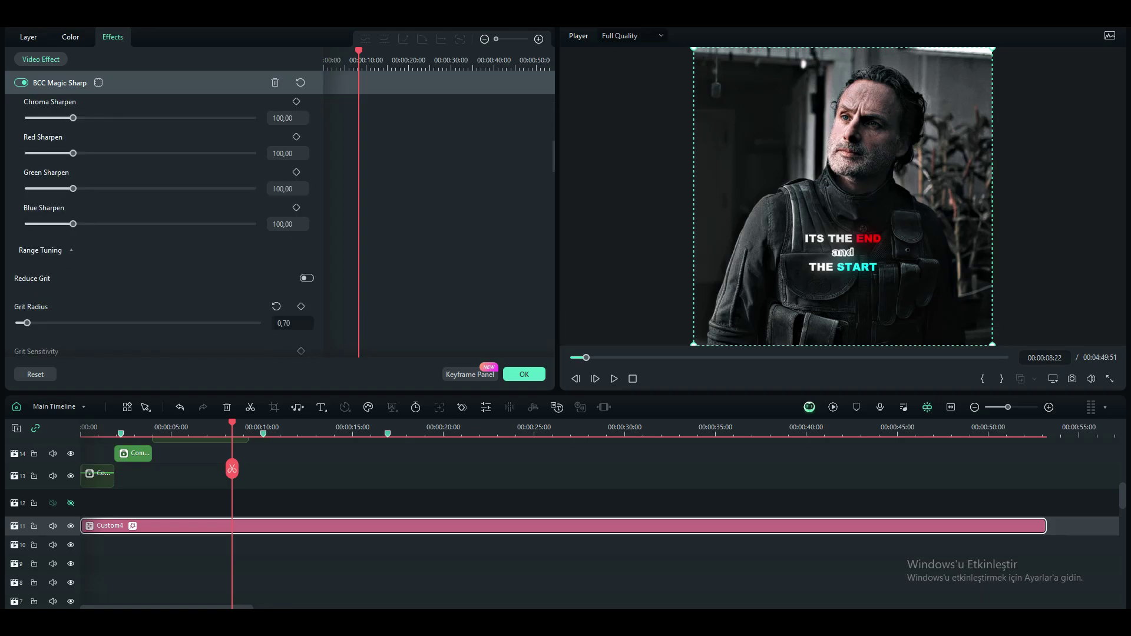
scroll(165, 227, down, 5)
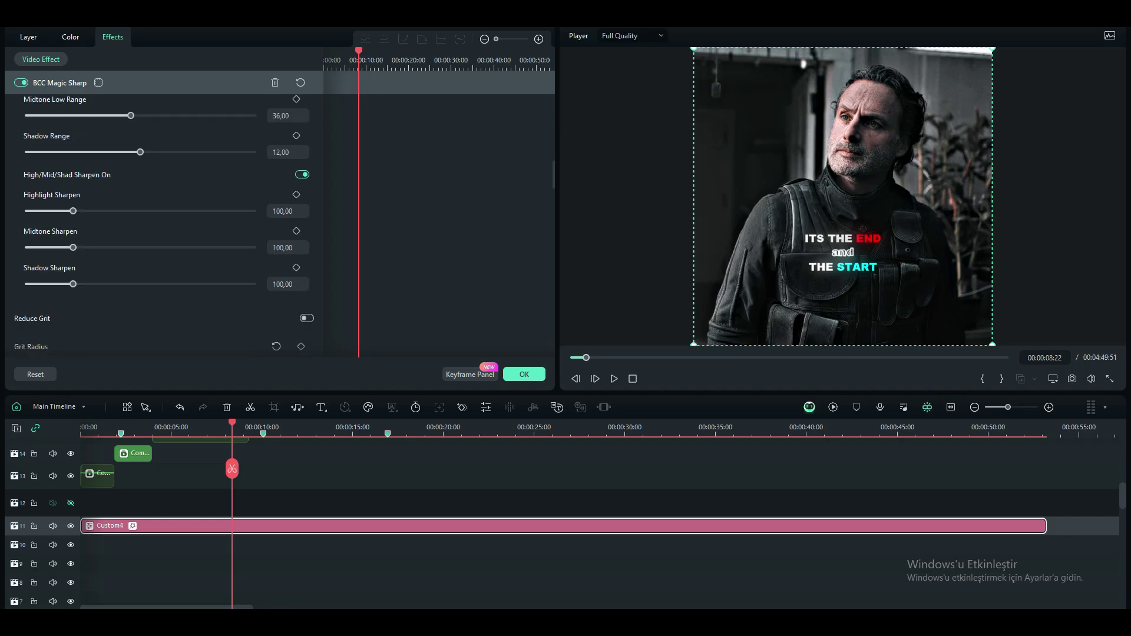
scroll(164, 226, down, 15)
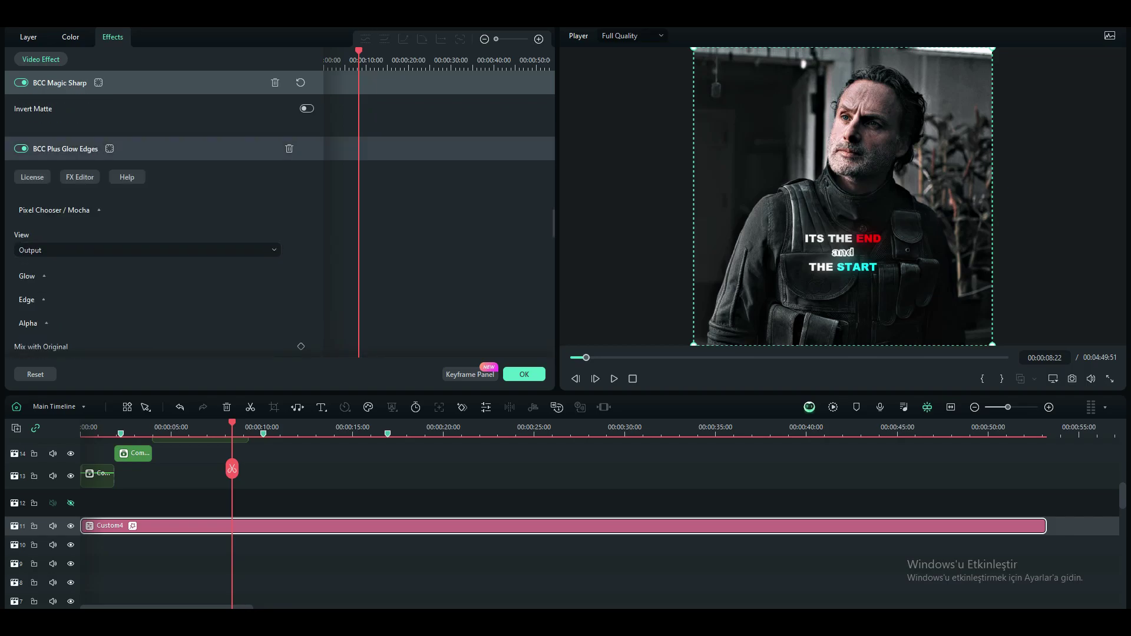
- Review the Glow and Edge settings of the adjustment layer's BCC Plus Glow Edges effect
scroll(165, 227, down, 3)
scroll(45, 278, down, 1)
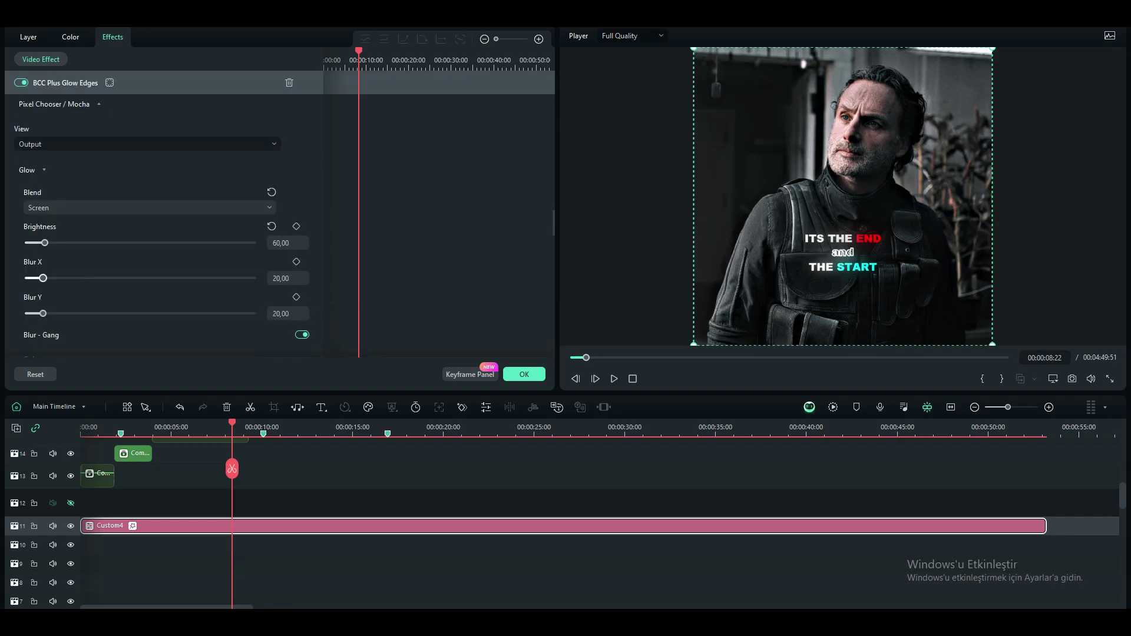
scroll(164, 226, down, 1)
scroll(164, 227, down, 5)
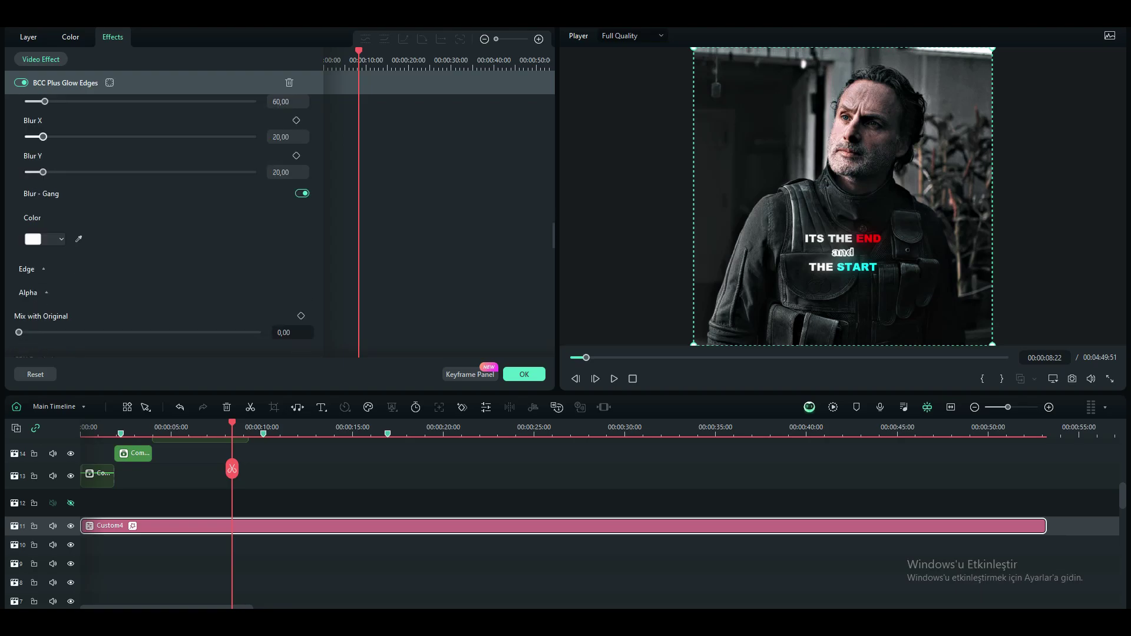
click(27, 198)
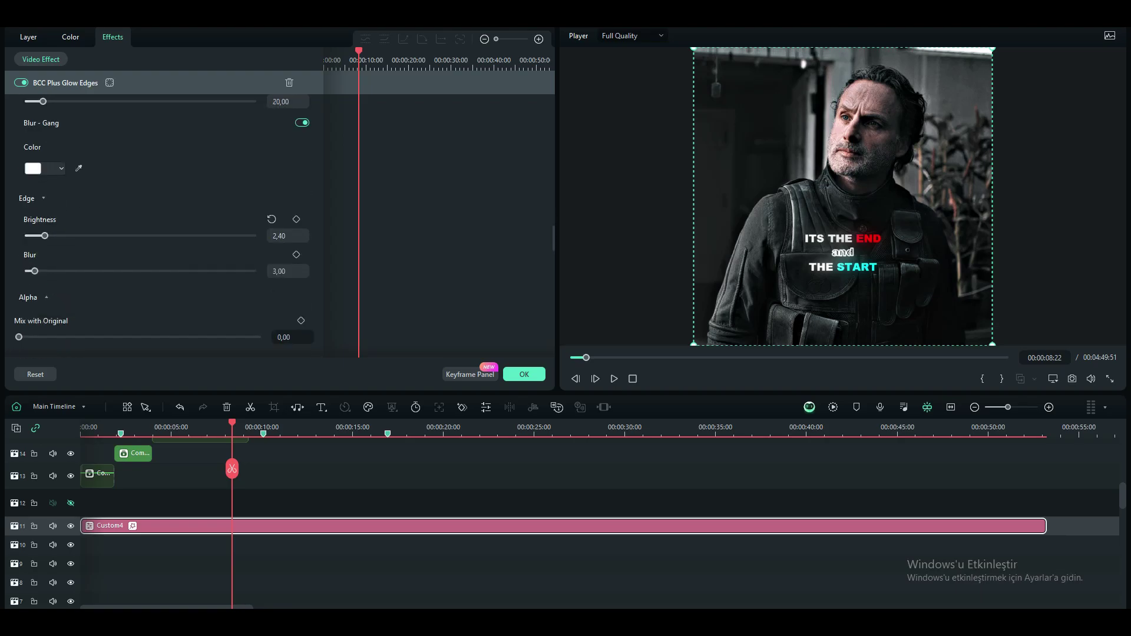
scroll(164, 226, down, 8)
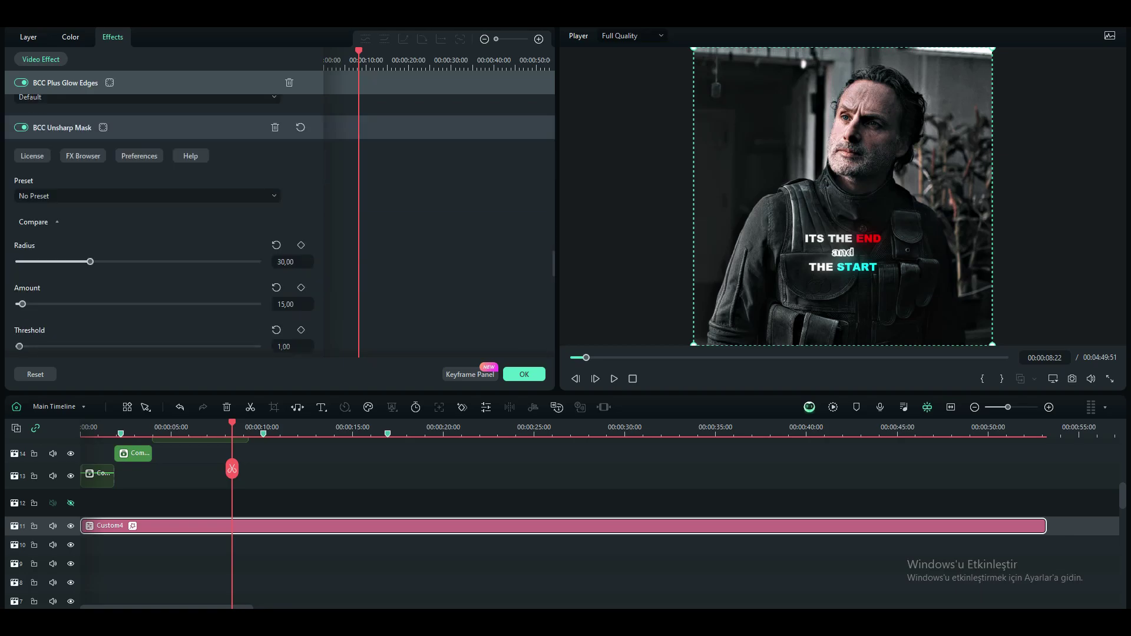
- Review the BCC Unsharp Mask settings and remove the disabled Colorize effect from the adjustment layer
scroll(59, 264, down, 1)
scroll(165, 214, down, 10)
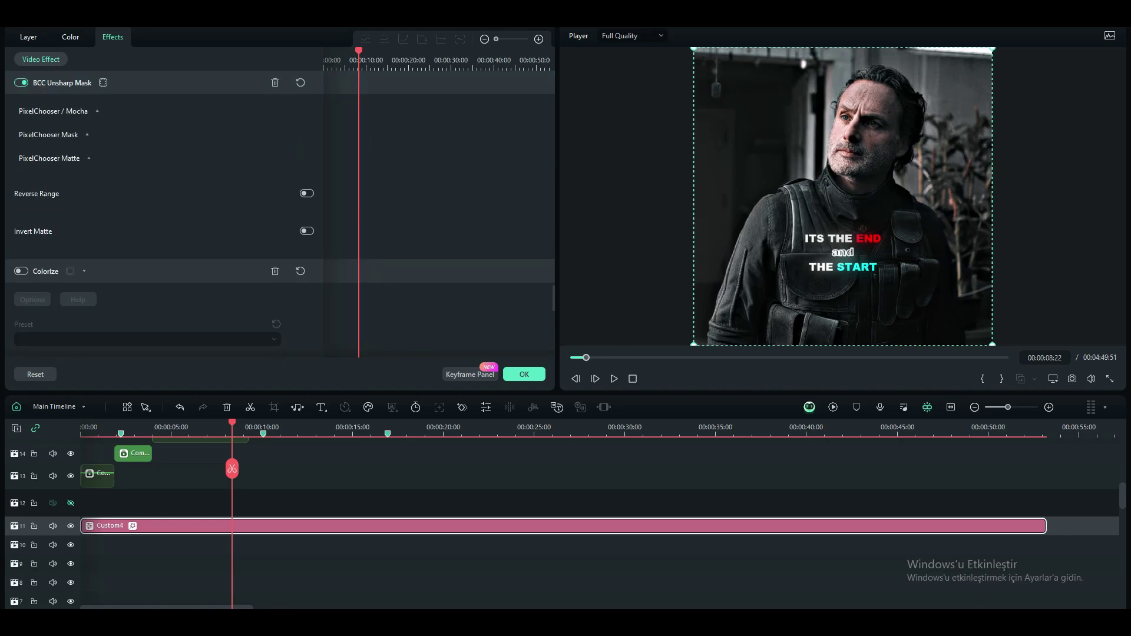
scroll(164, 212, down, 2)
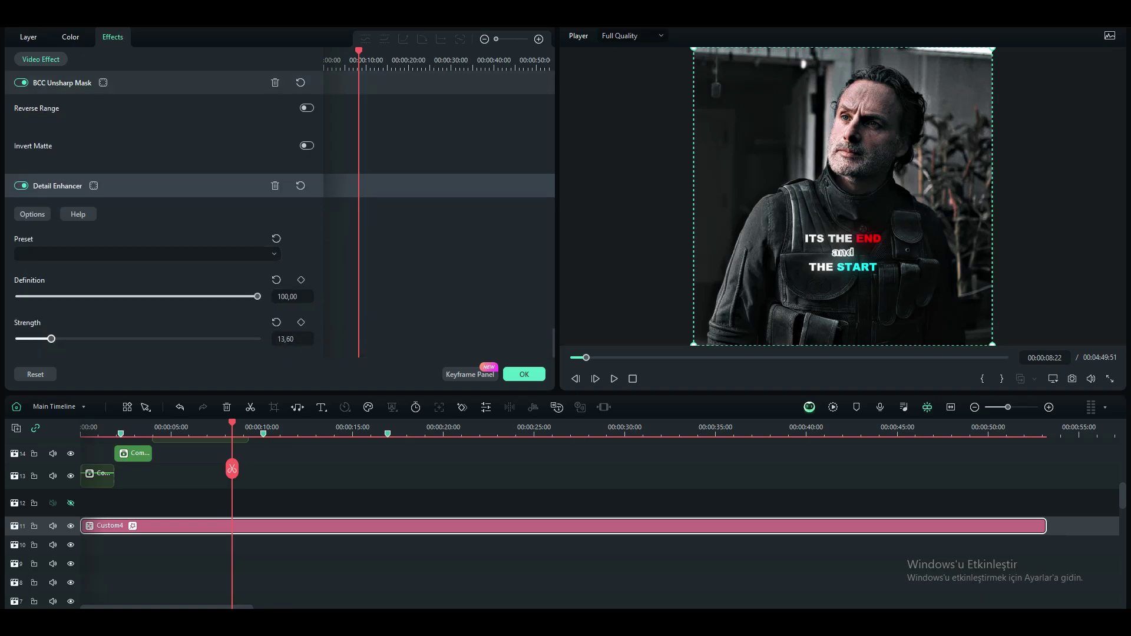
- Compare the picture with and without the Detail Enhancer effect, leaving the effect enabled
click(21, 186)
click(21, 185)
click(21, 186)
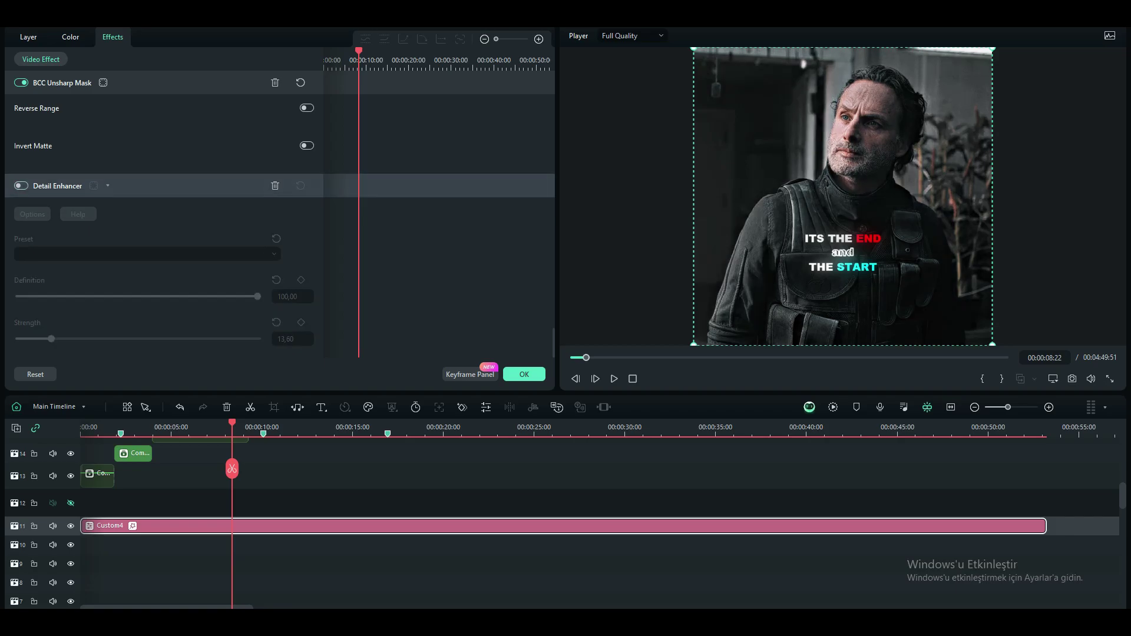
click(21, 186)
click(22, 185)
click(21, 186)
click(21, 186)
click(21, 185)
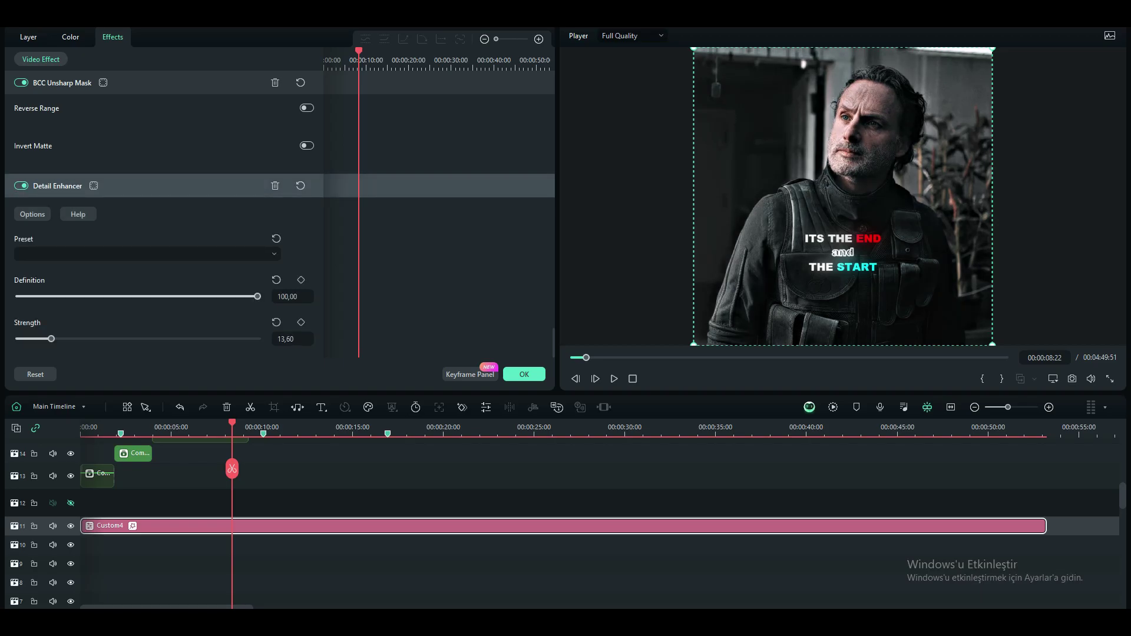
- Set the custom export resolution to 2160 x 2160 and check the remaining output settings
key(ctrl+minus)
scroll(106, 587, down, 5)
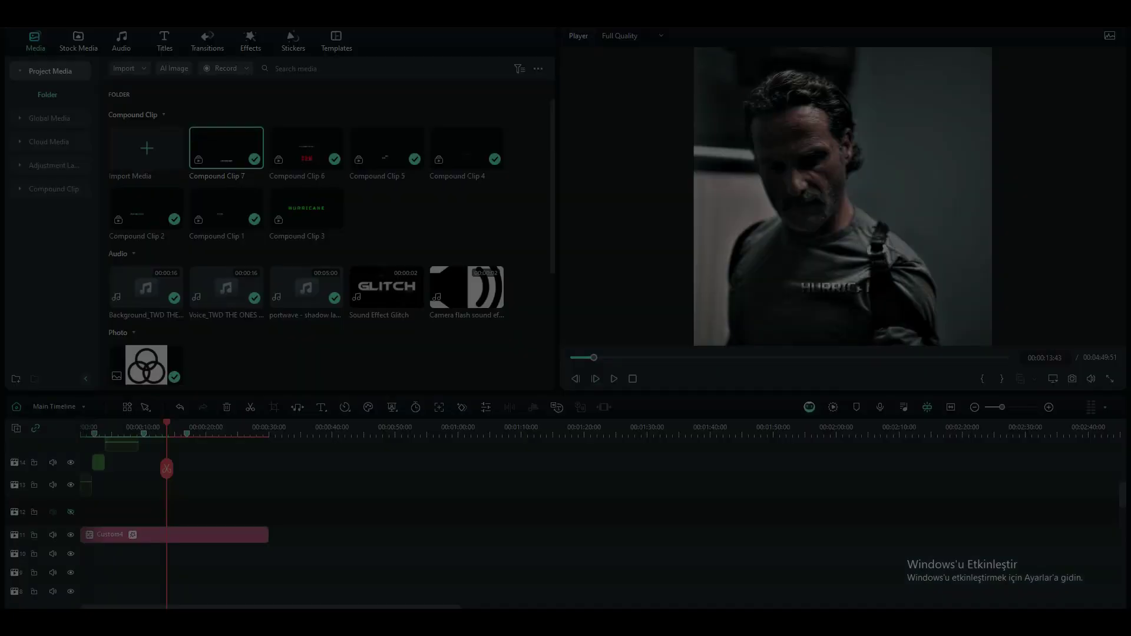
click(604, 337)
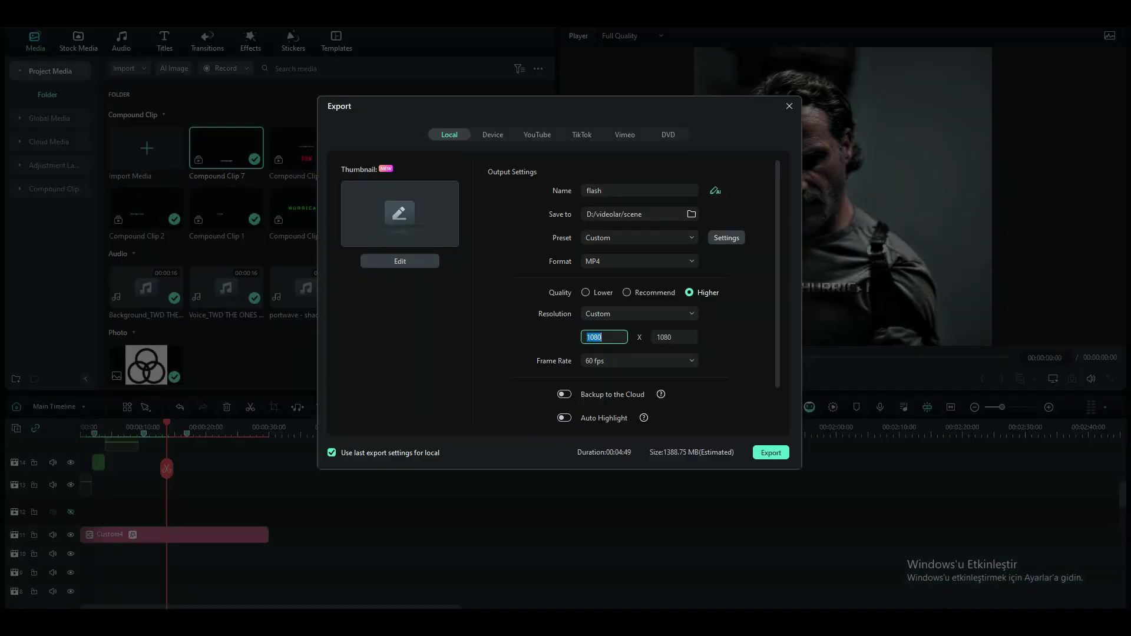
text(2160)
key(Tab)
text(2160)
key(Return)
scroll(625, 295, down, 1)
scroll(624, 294, up, 1)
scroll(635, 291, down, 1)
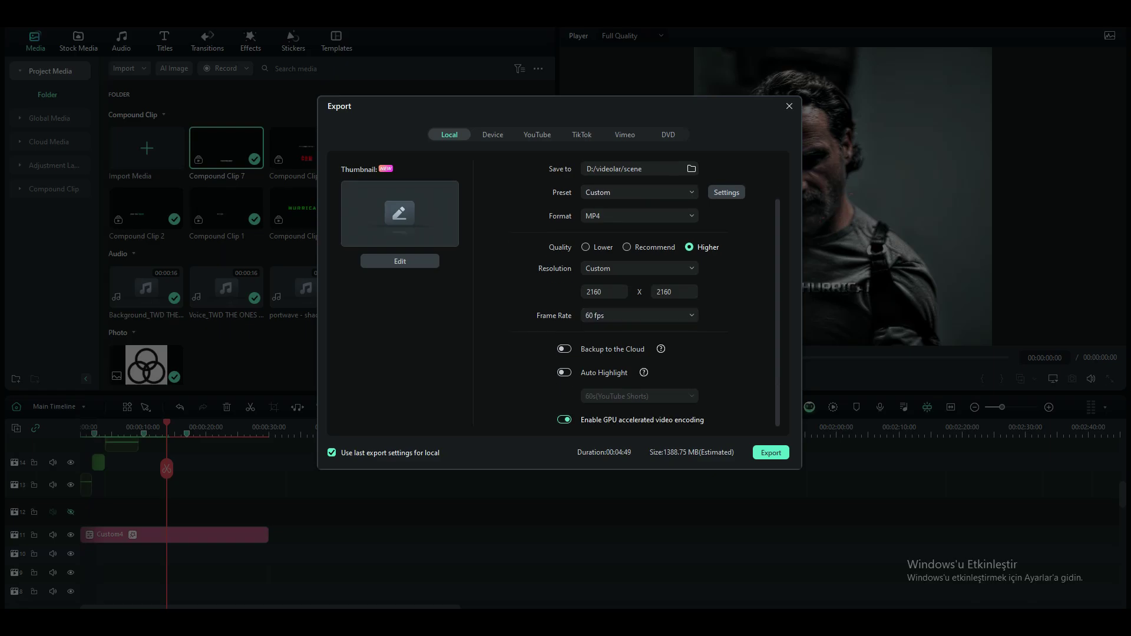